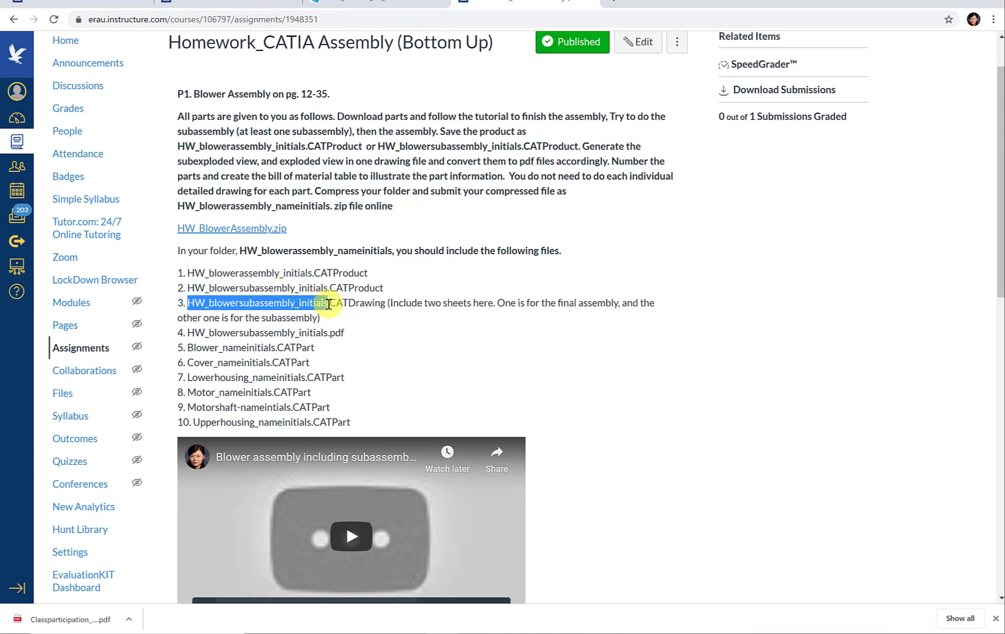
Switch to CATIA and start saving the Border_template-2 drawing under a new name in the inner HW_BlowerAssembly folder.
left_click(620, 631)
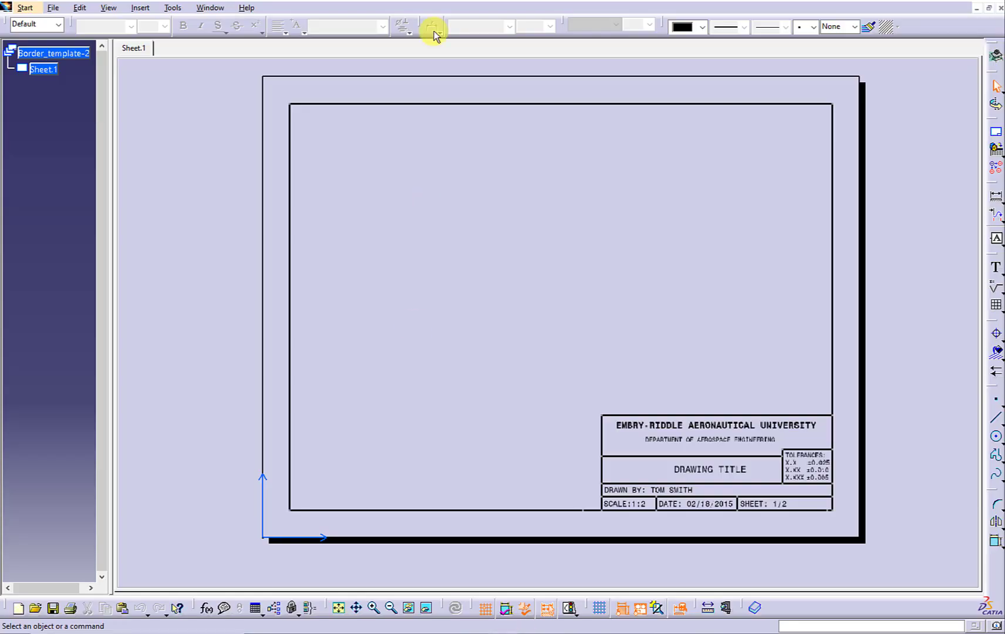
left_click(53, 7)
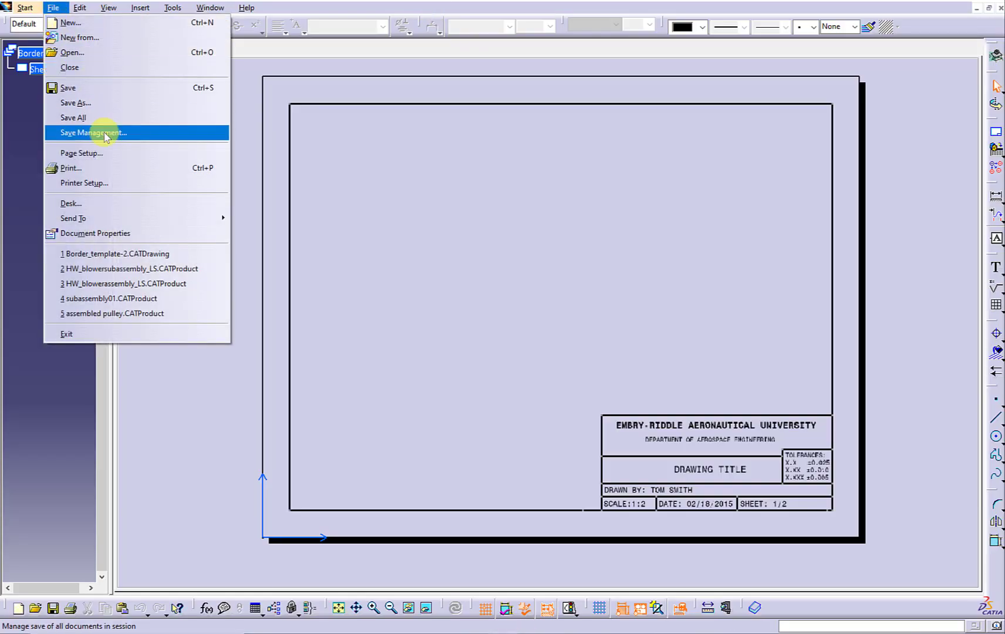
left_click(115, 133)
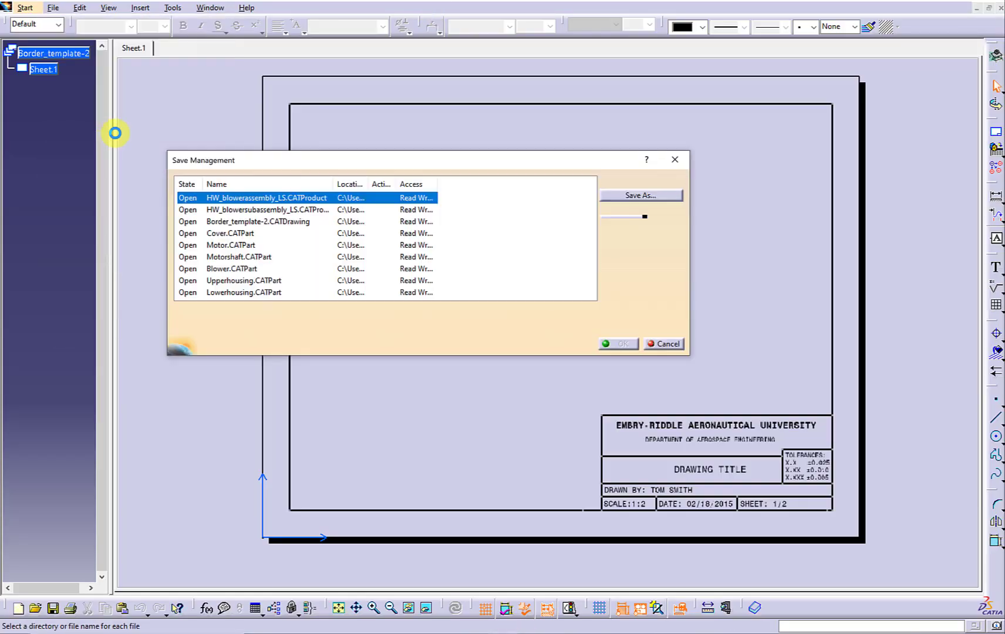
left_click(246, 221)
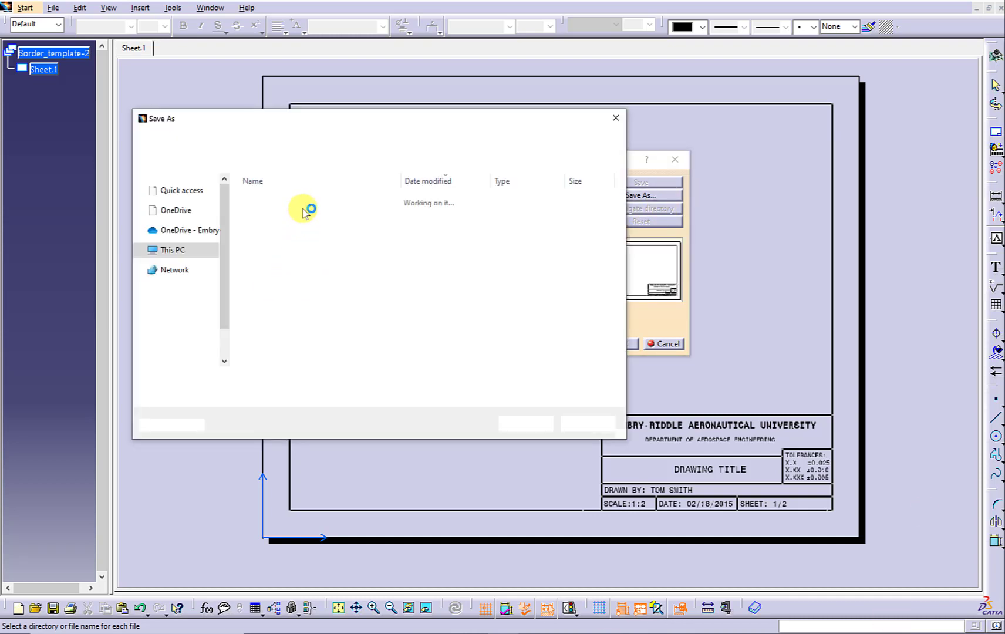
double_click(281, 217)
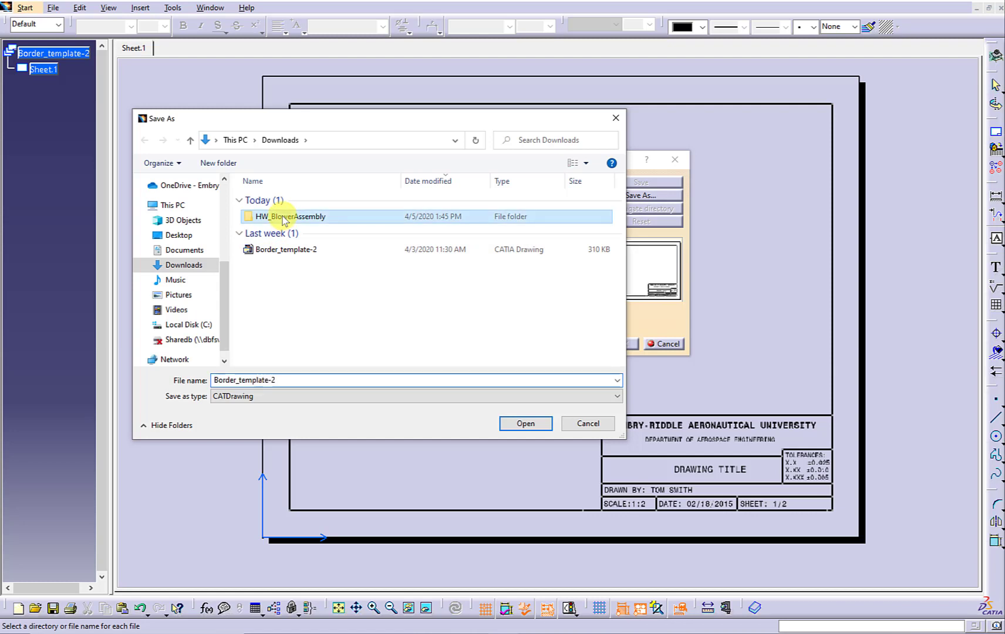
double_click(282, 203)
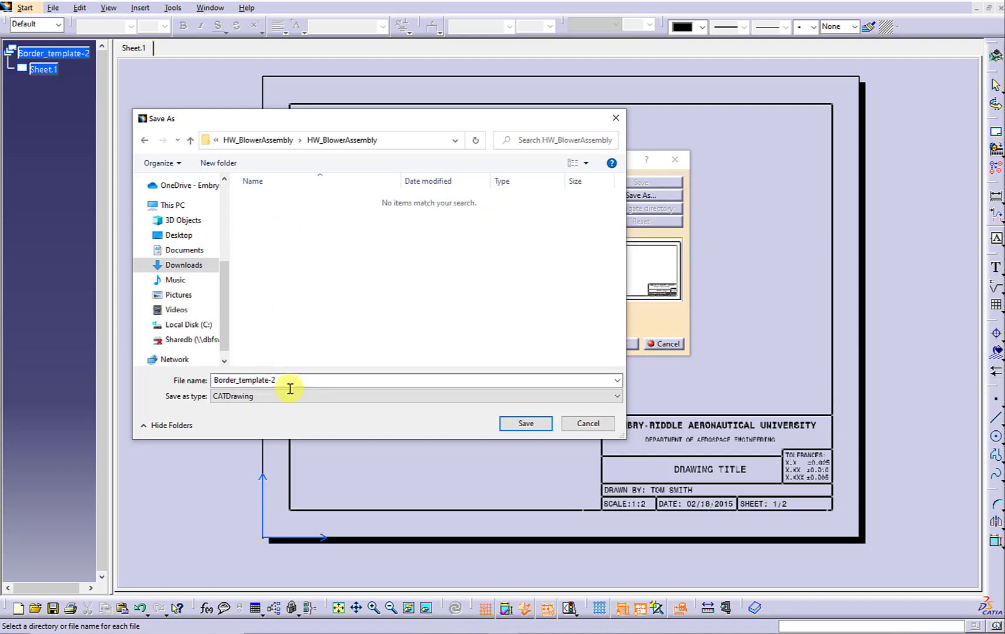
Name the drawing file HW_blowerassembly_LS and save it as a CATDrawing.
double_click(296, 380)
type("HW_blowersubassembly_initials")
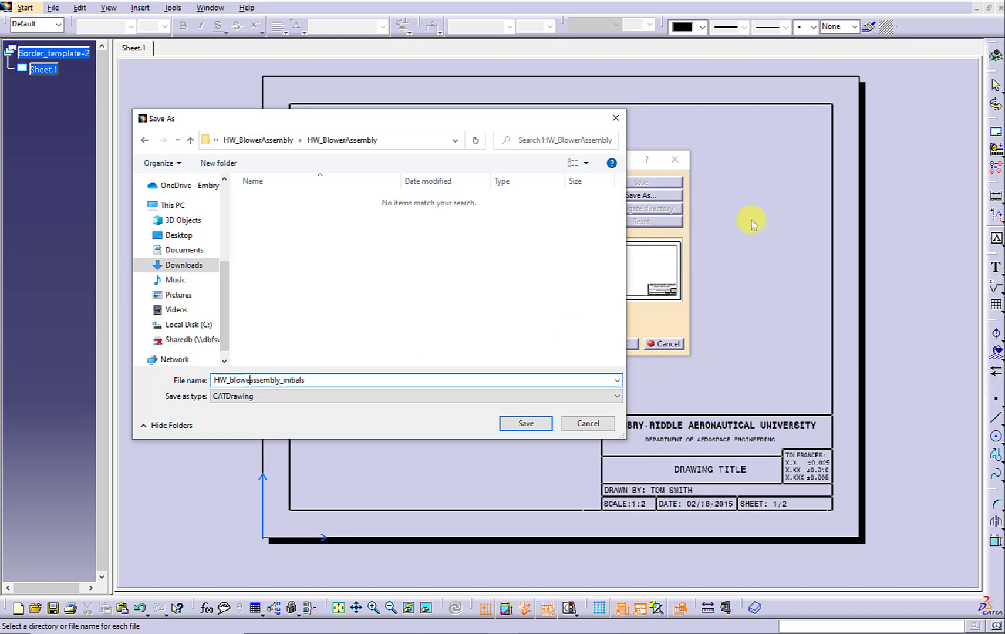
type("r")
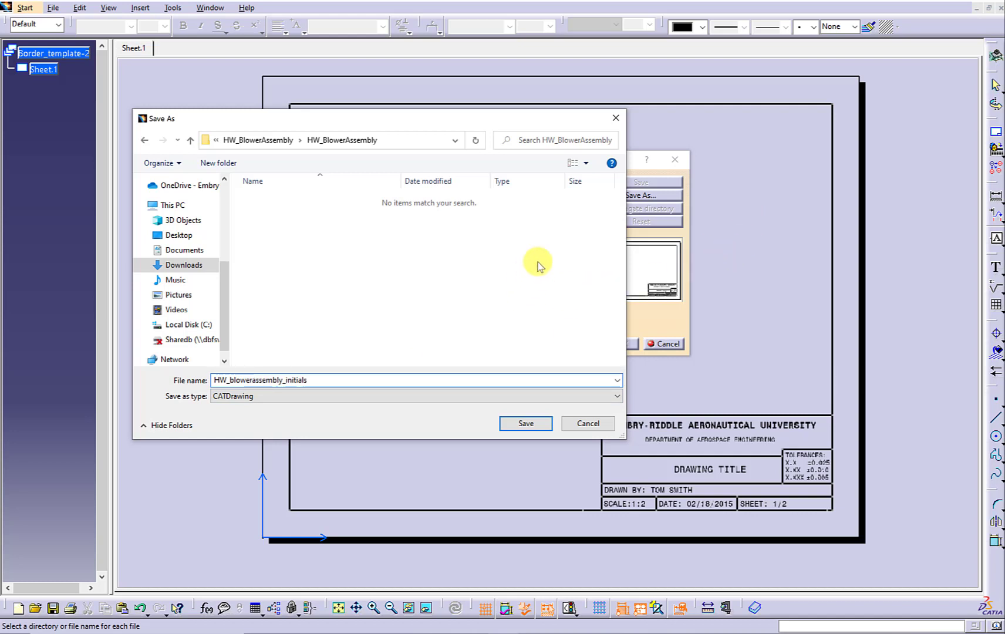
left_click(333, 380)
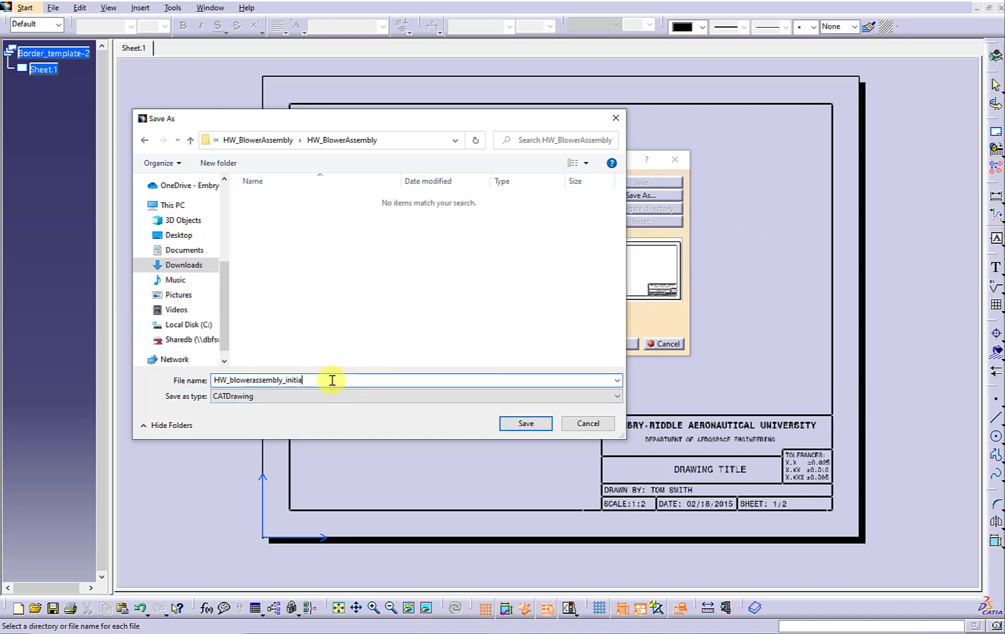
key("BackSpace")
key("BackSpace")
key("BackSpace")
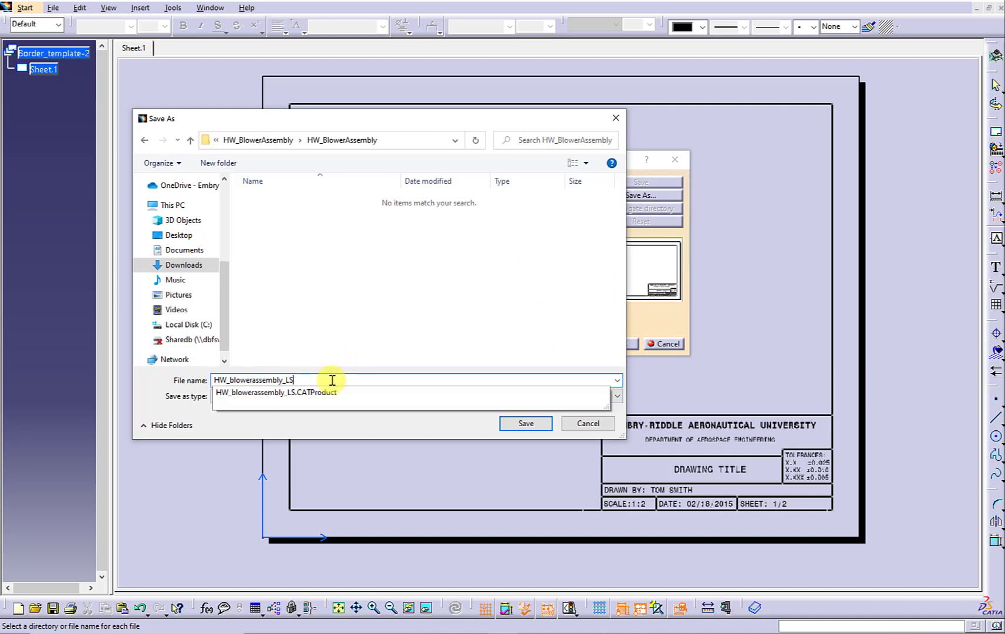
type("LS")
key("Return")
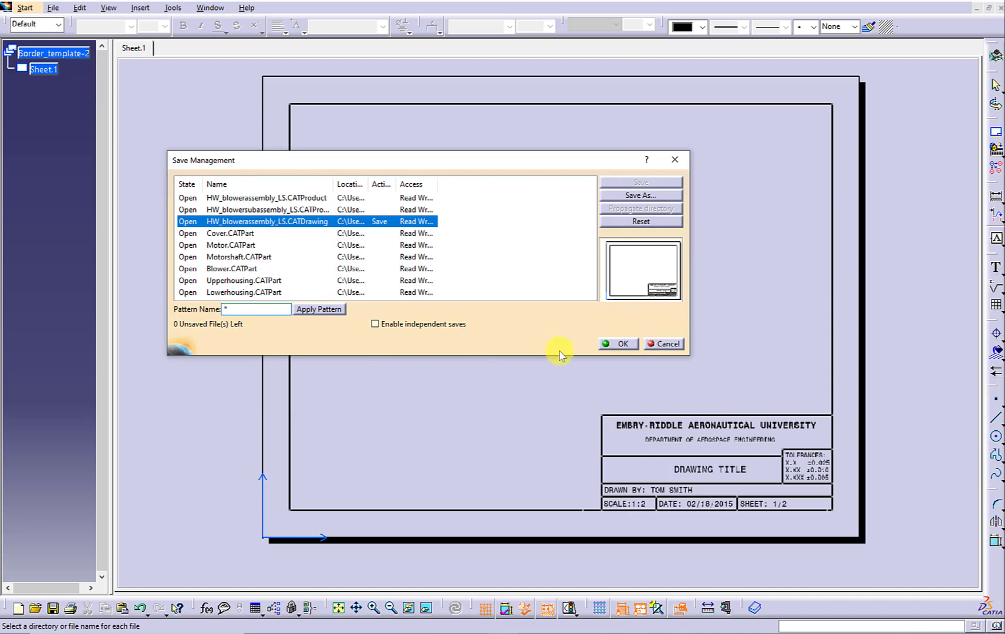
left_click(623, 344)
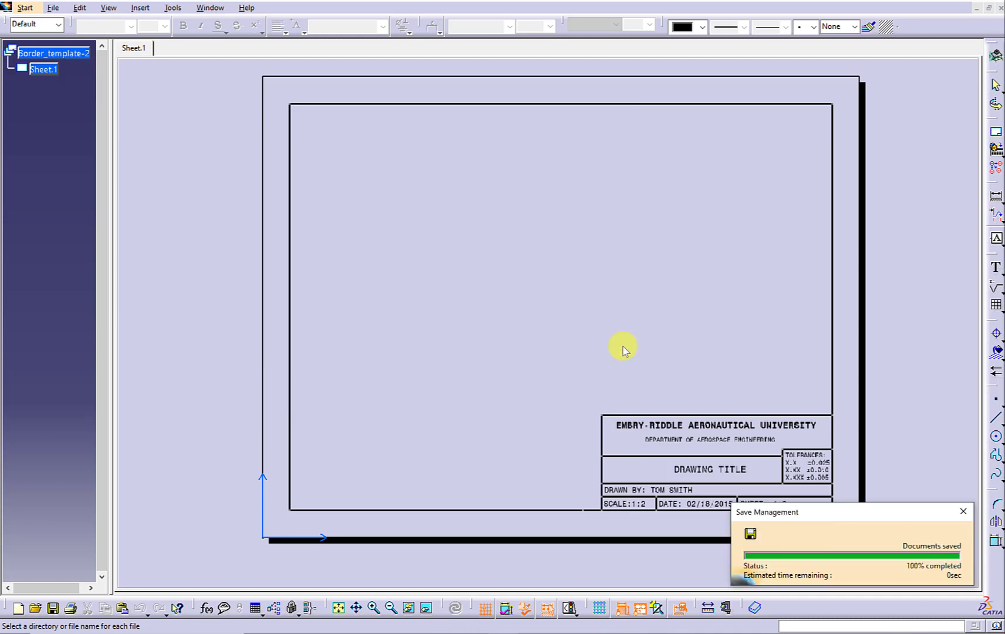
Change the drawing title in the title block to BLOWER ASSEMBLY and center it in its cell.
double_click(693, 470)
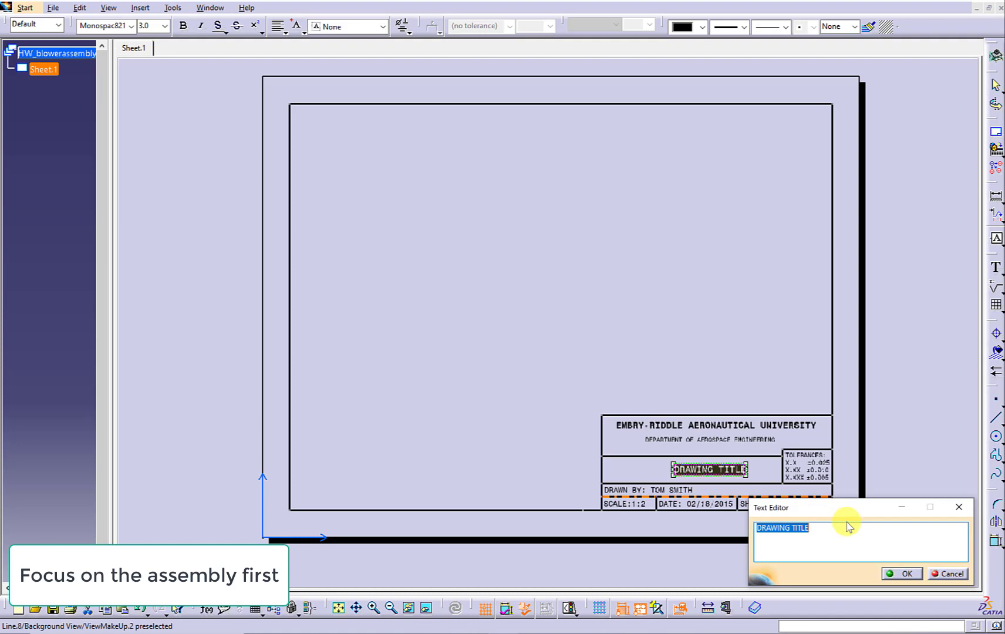
type("BLOWER ASSEMBLY")
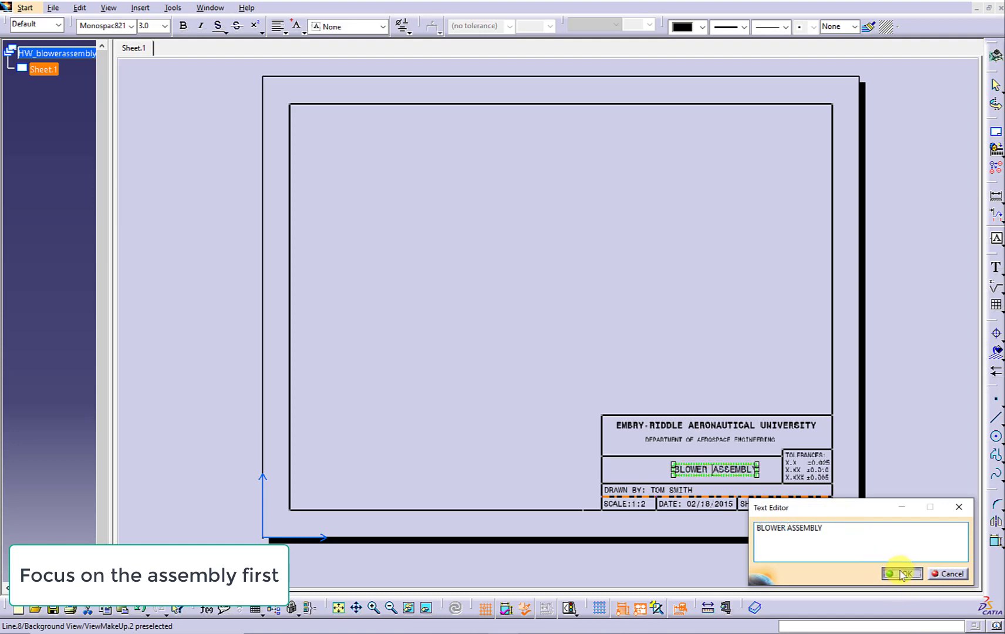
left_click(902, 574)
left_click_drag(714, 475, 693, 478)
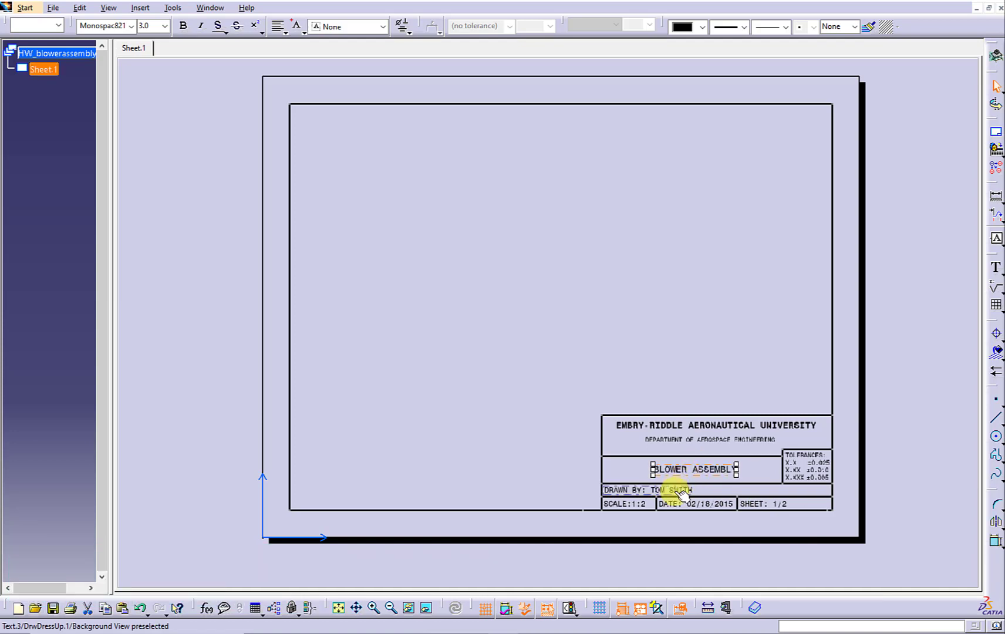
Change the title block's author line to DRAWN BY: YOUR NAME.
double_click(674, 490)
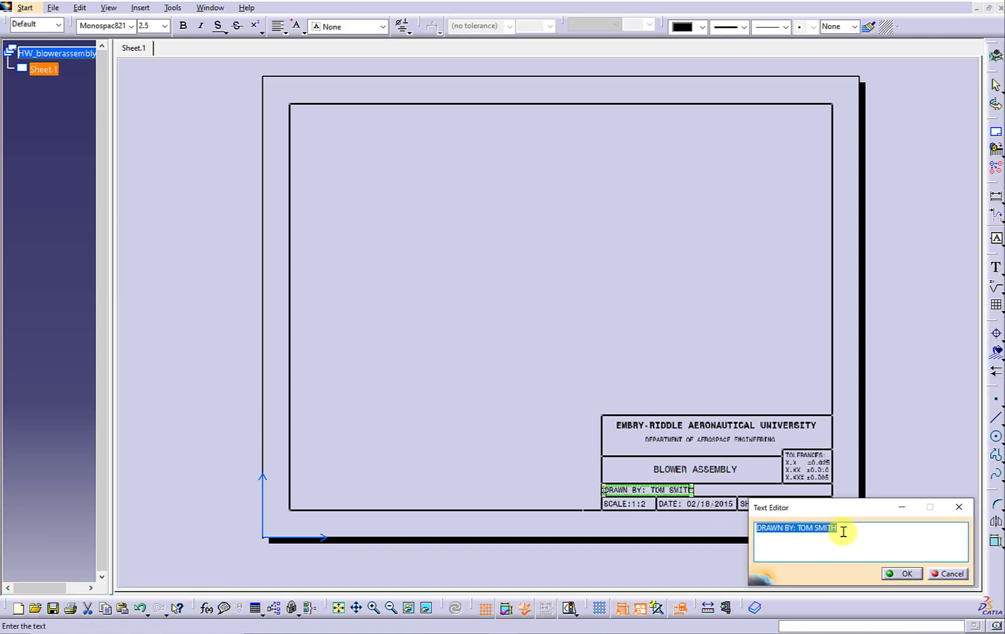
left_click_drag(838, 528, 810, 528)
left_click(899, 574)
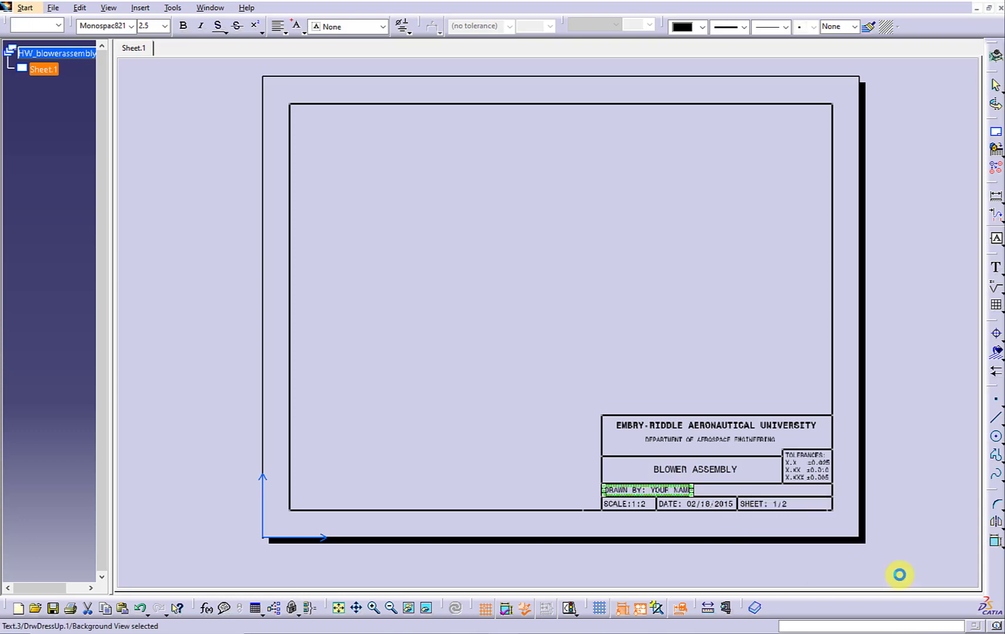
Leave the sheet background and return to the working views.
left_click(31, 9)
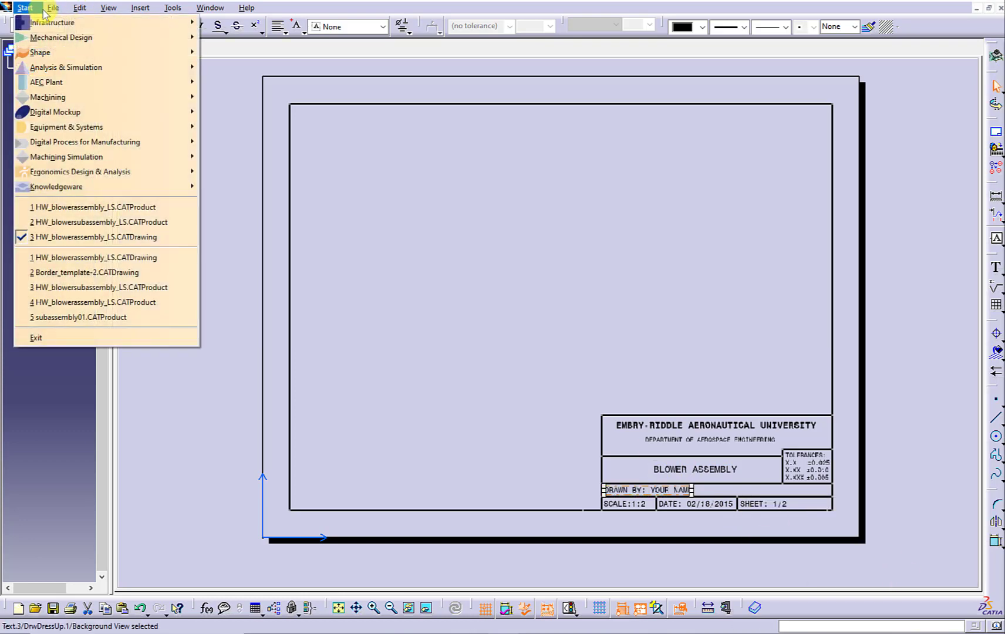
left_click(82, 9)
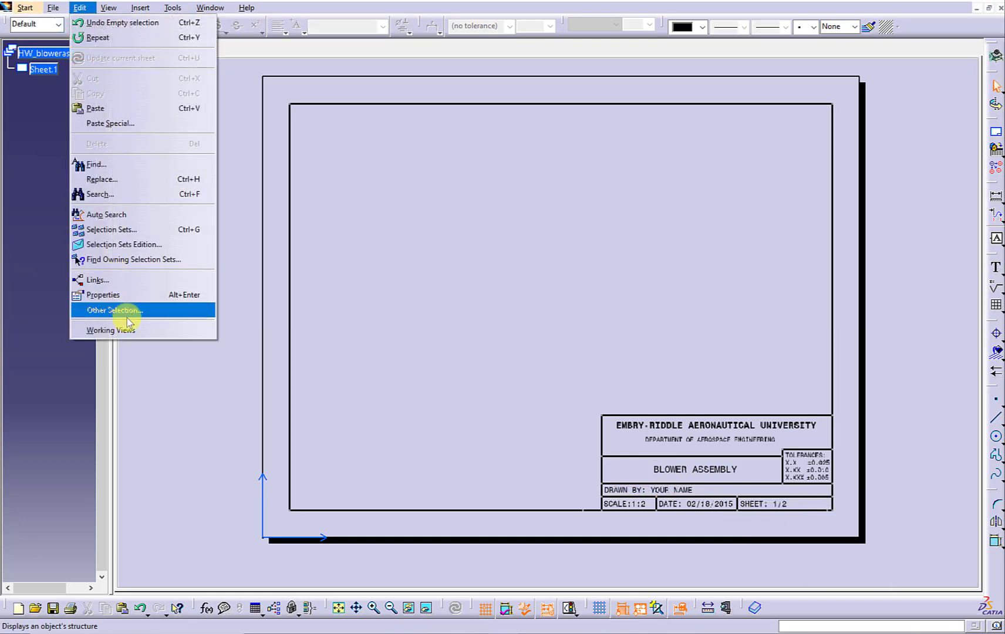
left_click(129, 331)
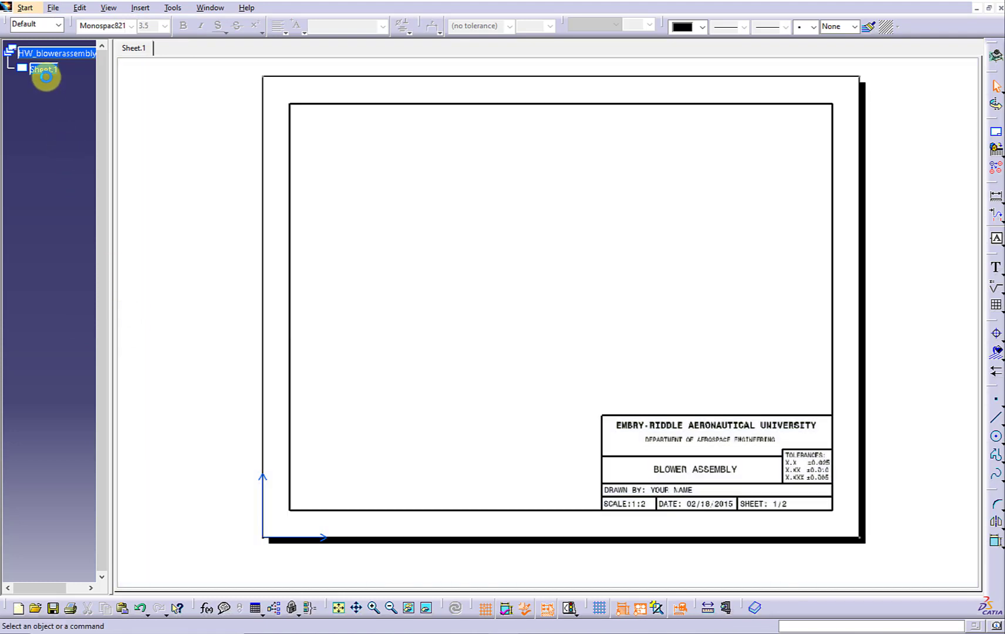
Rename Sheet.1 as Assembly.
double_click(45, 73)
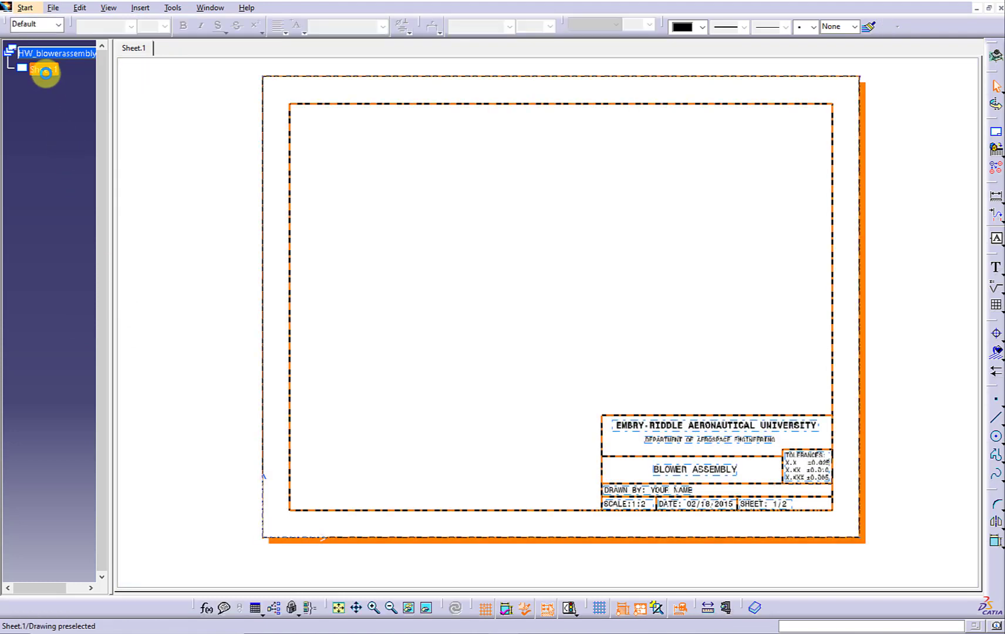
right_click(44, 70)
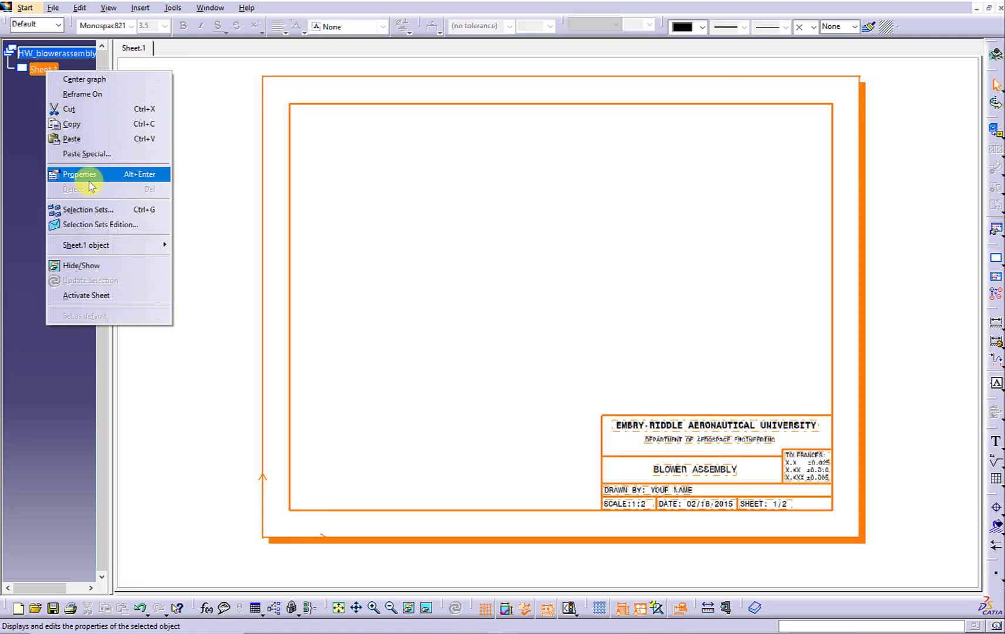
left_click(91, 175)
double_click(549, 184)
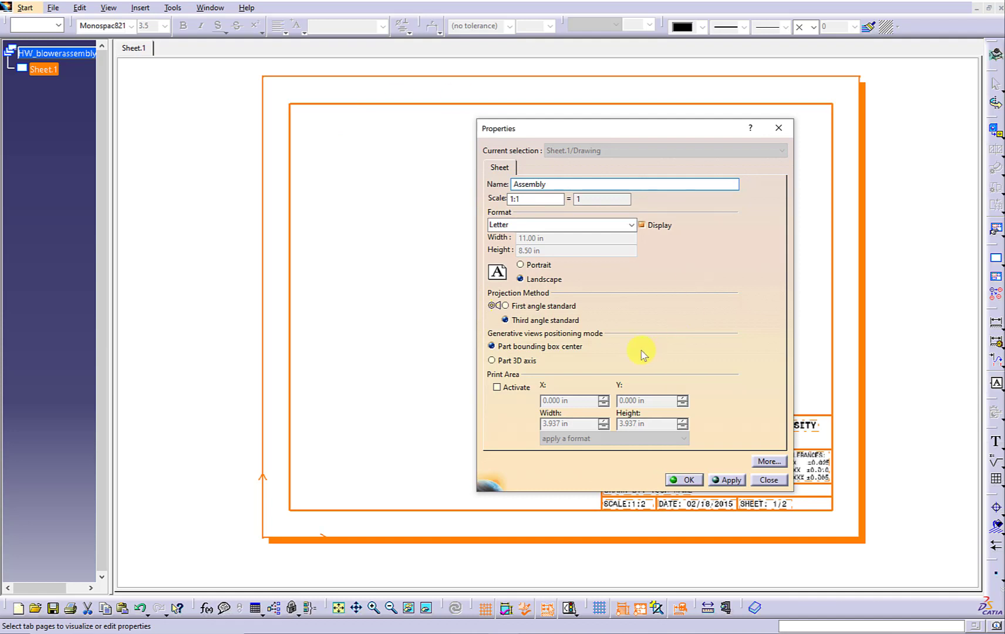
left_click(685, 479)
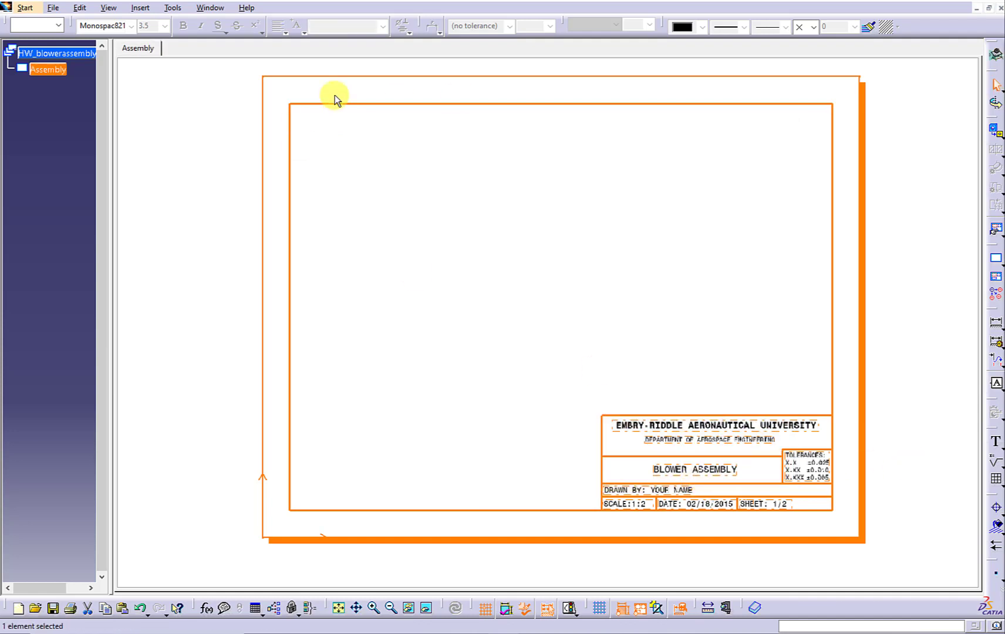
Create an isometric view of the HW_blowerassembly_LS product on the Assembly sheet, picking the reference on the housing's base.
left_click(995, 131)
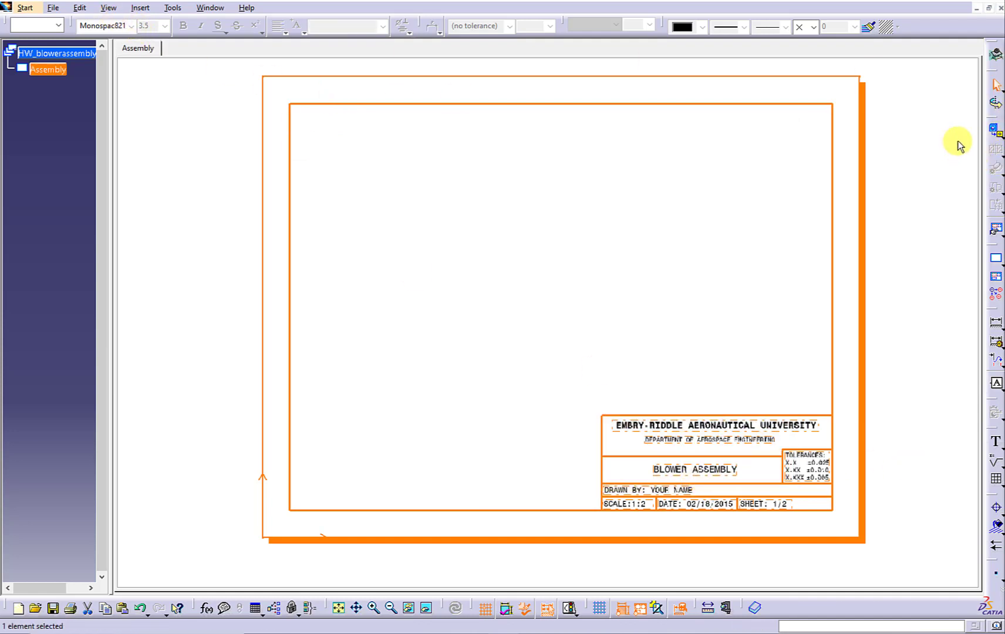
left_click(1001, 137)
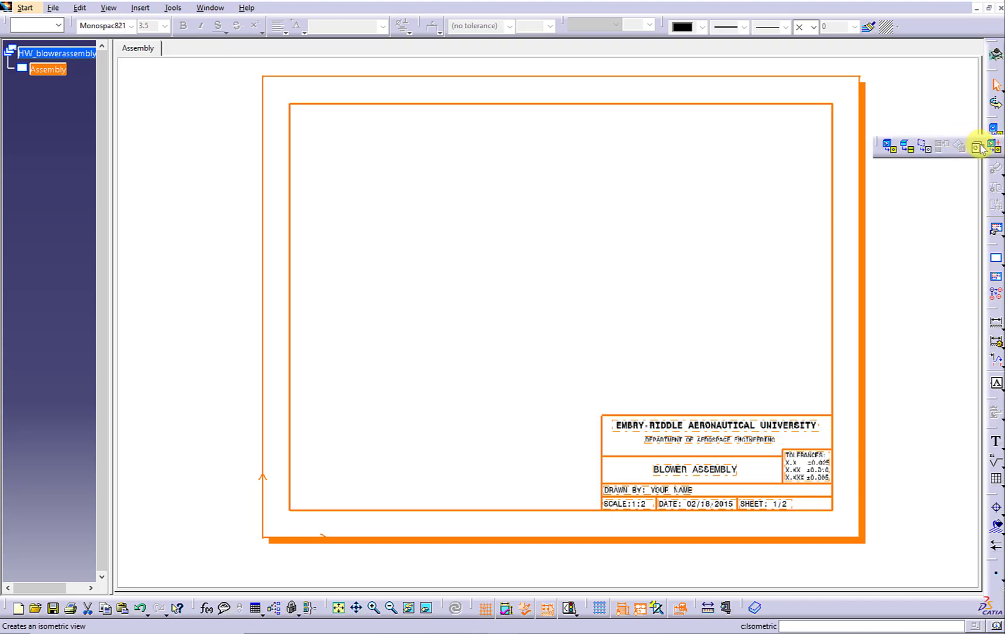
left_click(978, 147)
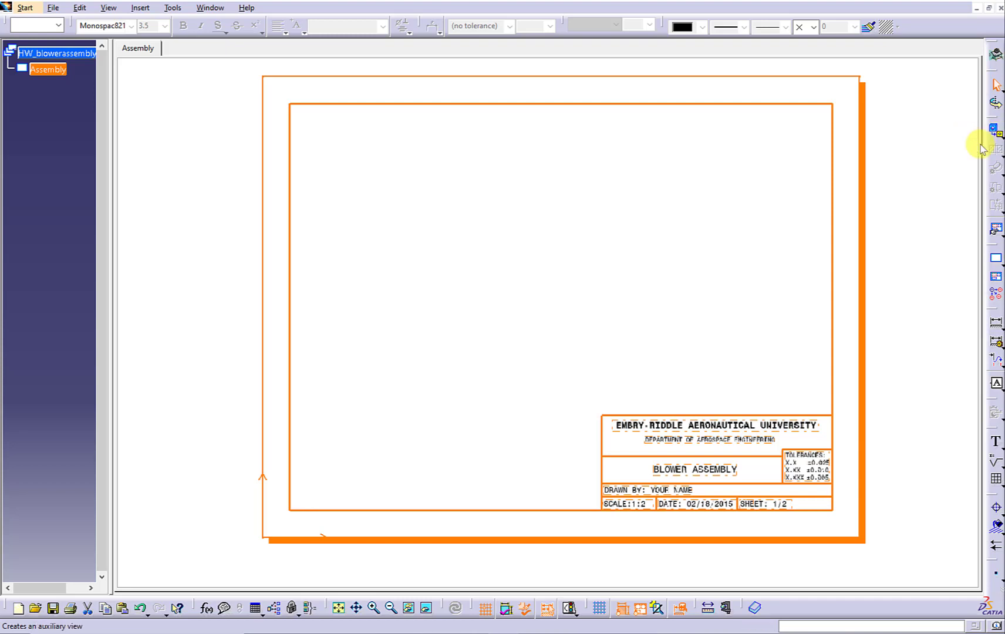
left_click(210, 8)
left_click(252, 88)
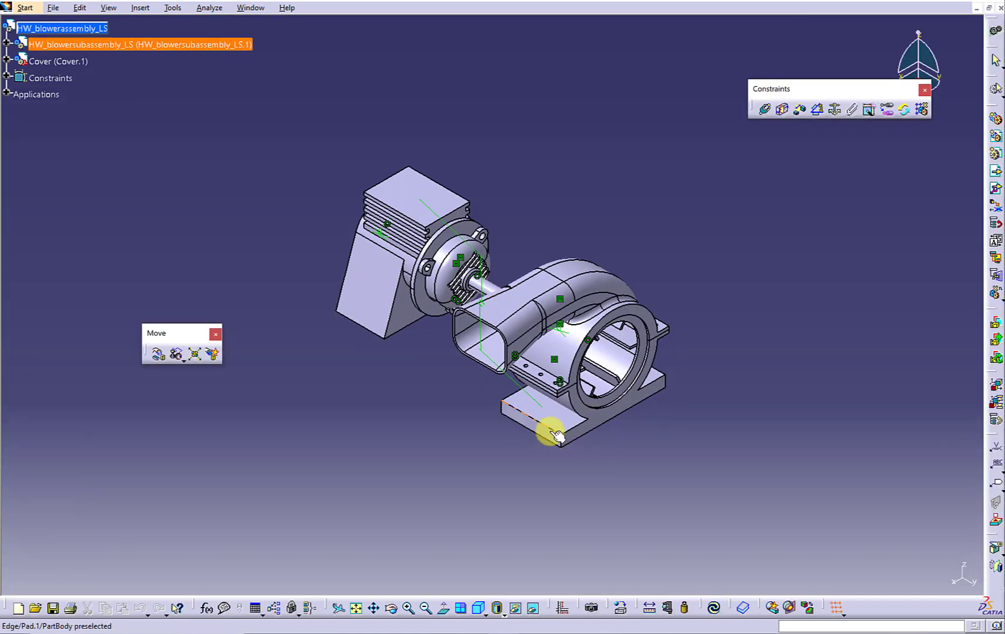
left_click(545, 433)
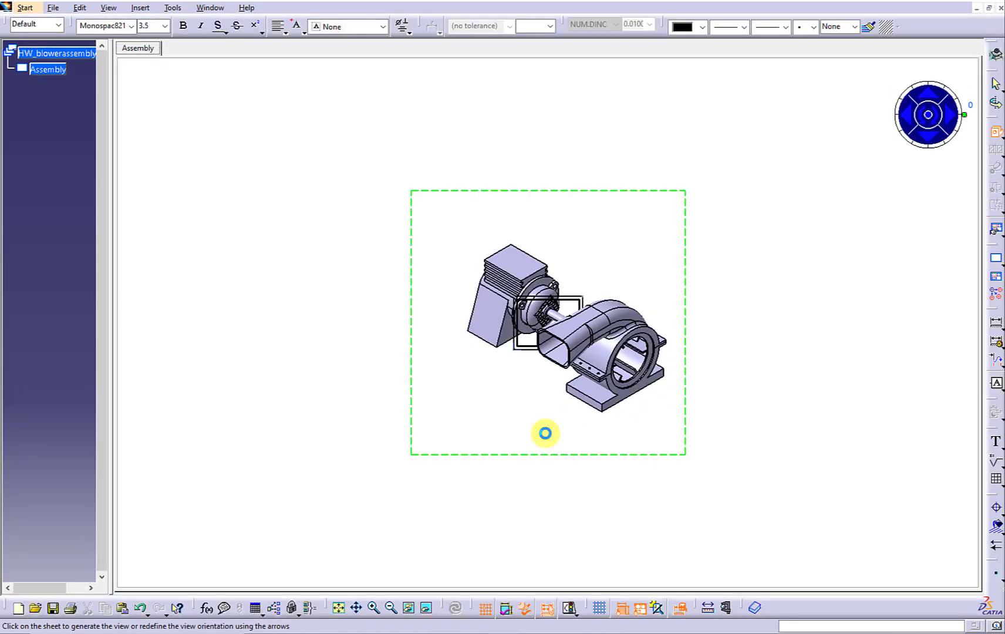
left_click(545, 433)
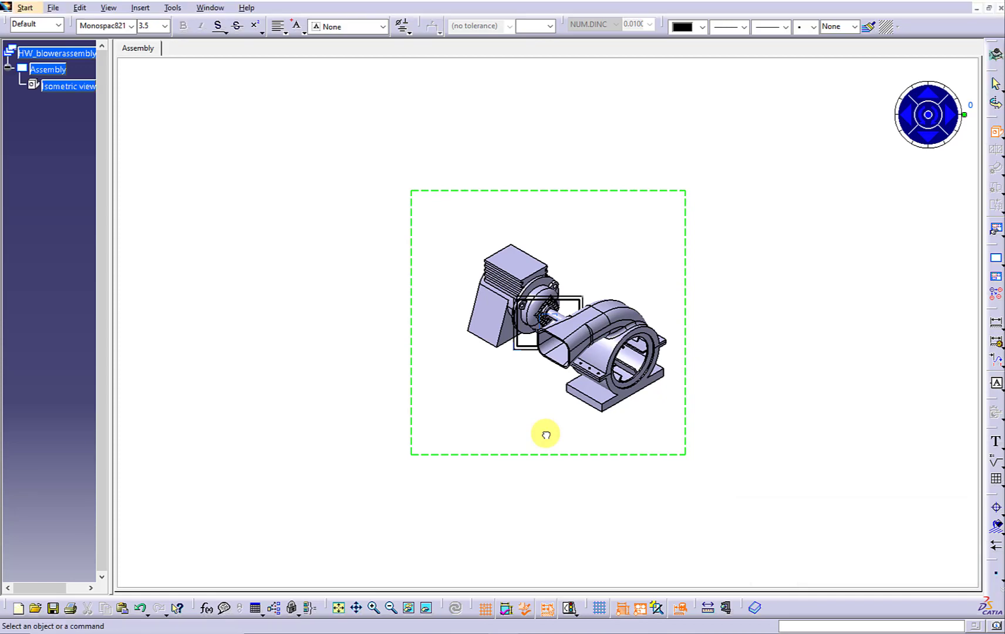
Set the isometric view's scale to 1:3.
left_click(338, 607)
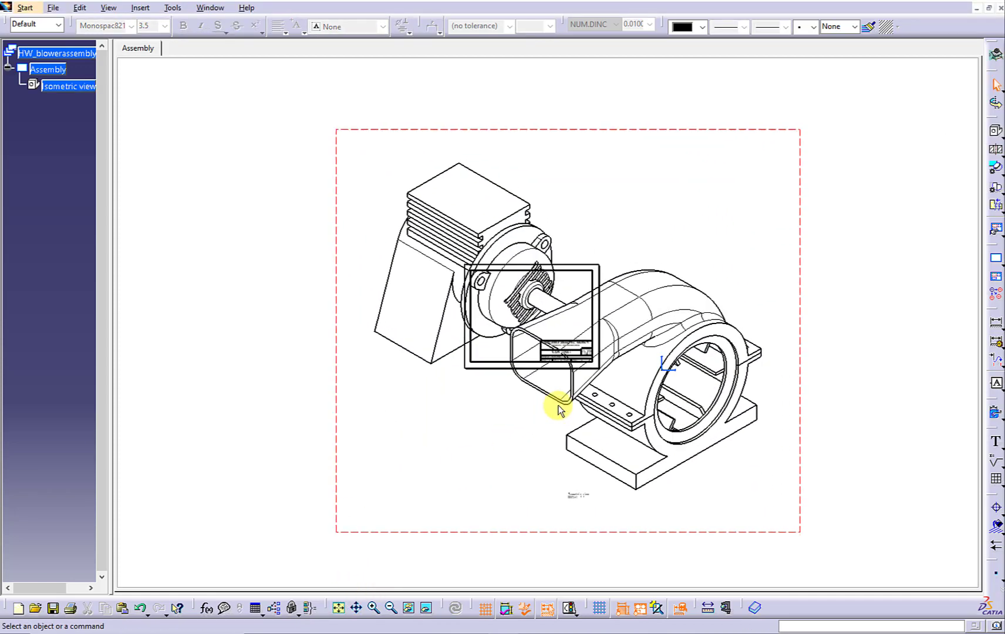
left_click(71, 86)
right_click(70, 86)
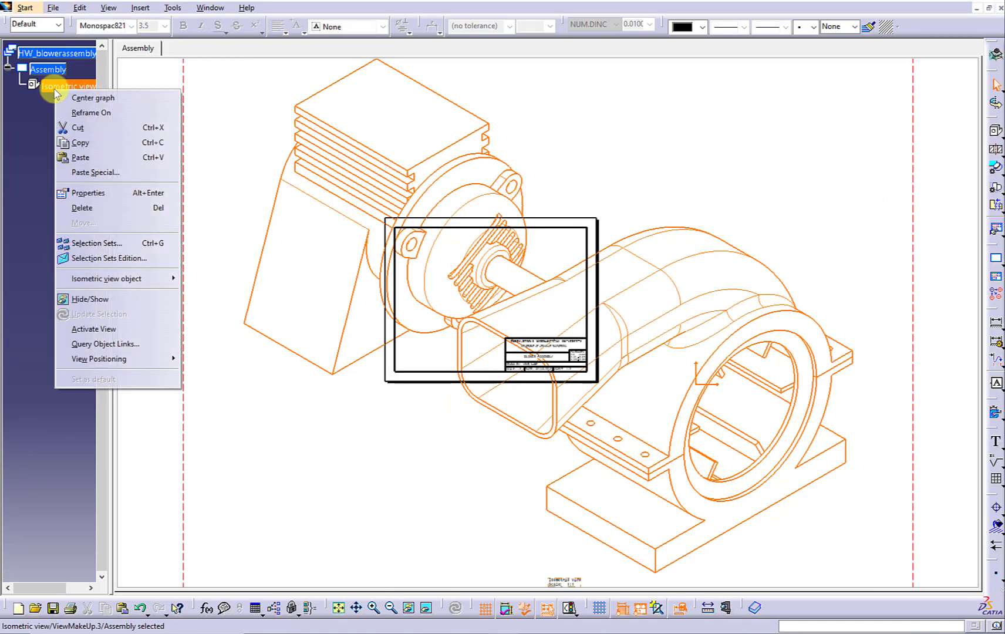
left_click(83, 193)
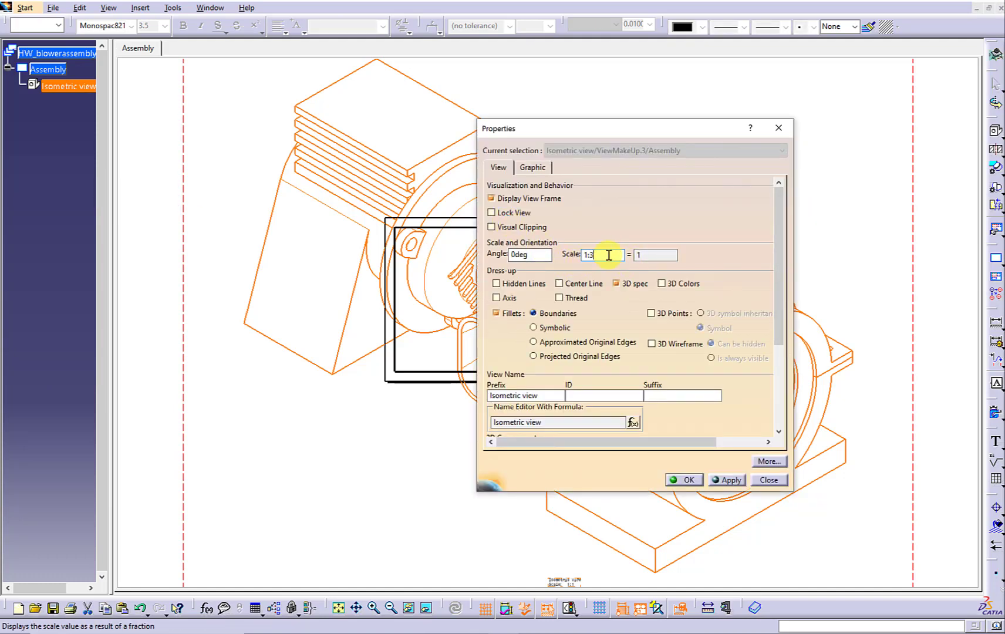
left_click(727, 479)
Reduce the isometric view's scale to 1:5, and further to 1:6.
right_click(81, 85)
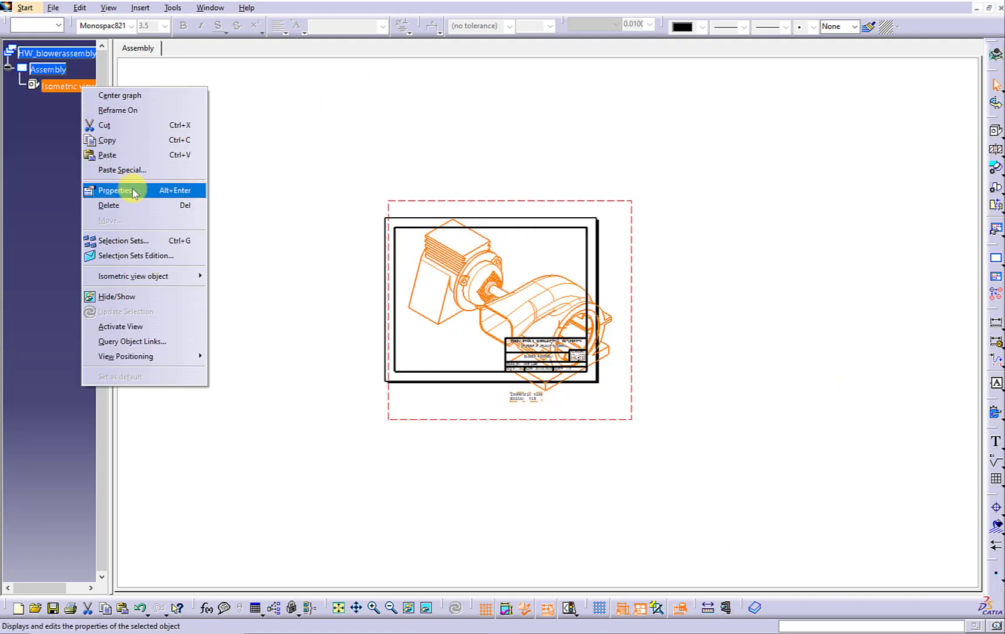
left_click(134, 191)
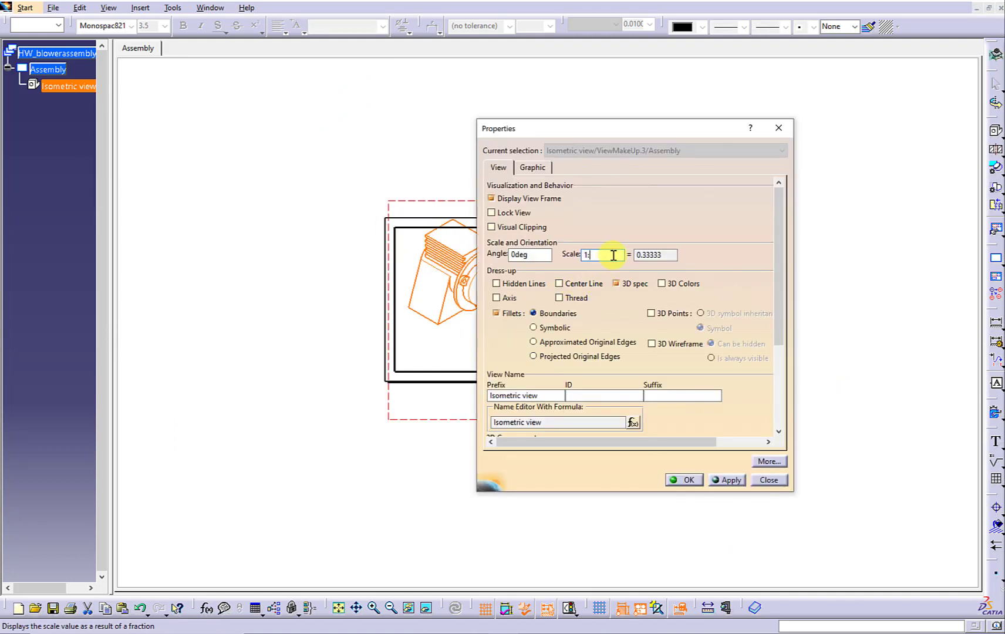
left_click(726, 479)
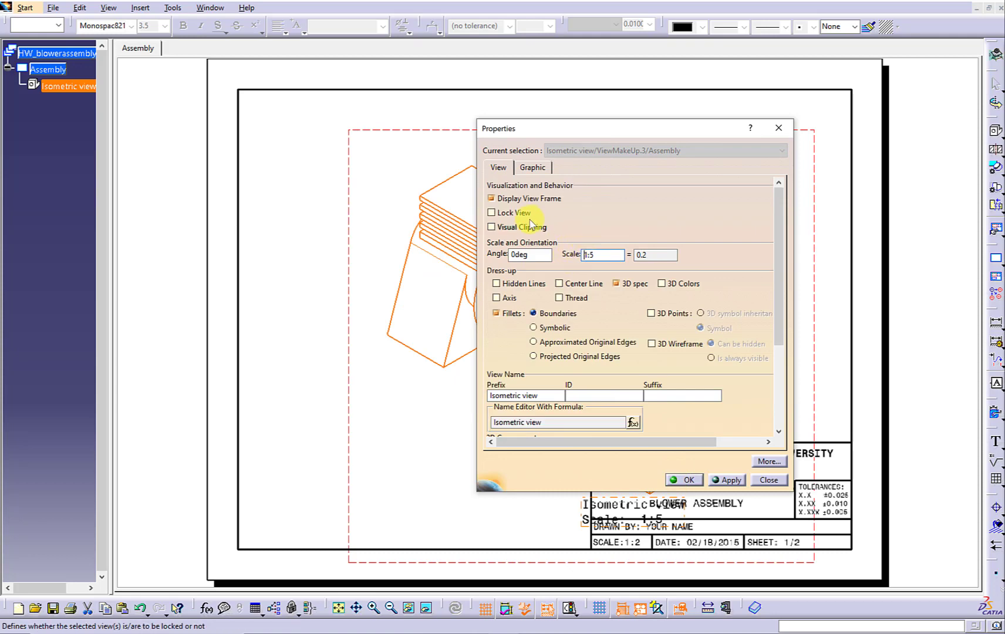
left_click(617, 258)
key("BackSpace")
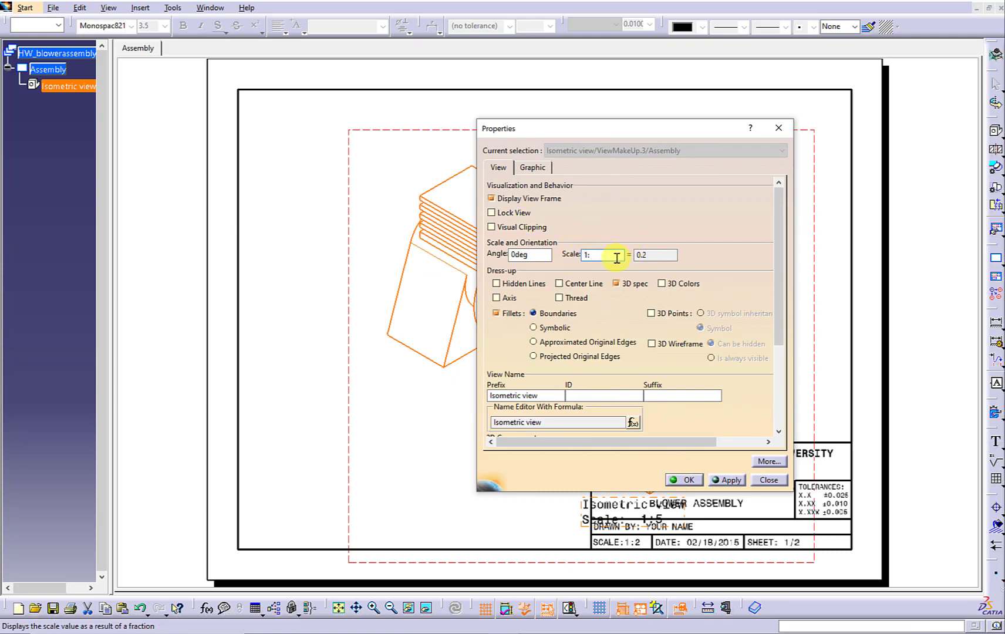
type("6")
key("Return")
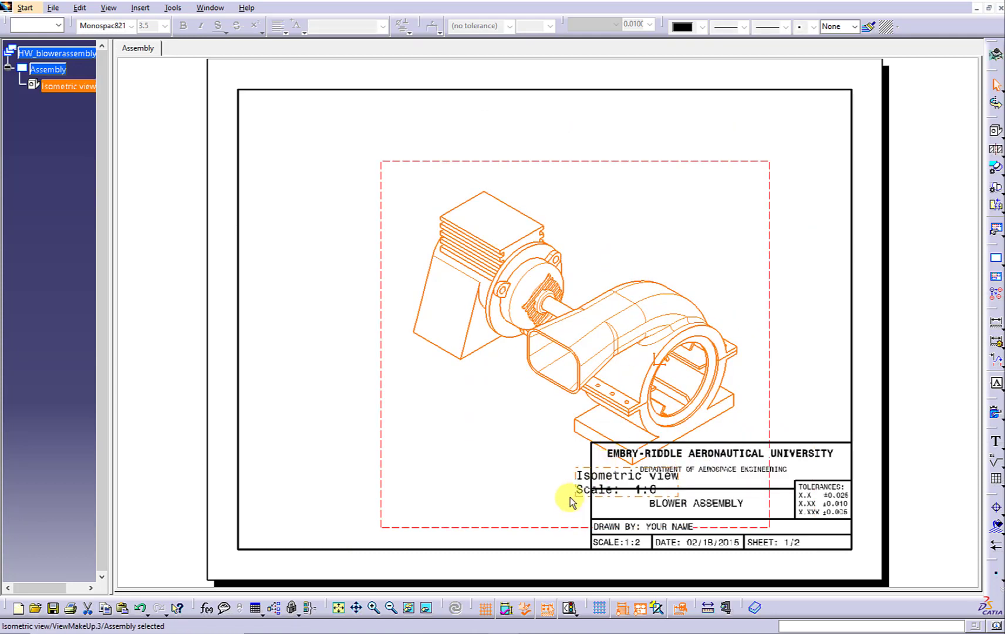
Delete the isometric view's name and scale label and move the view up and right, clear of the title block.
left_click(583, 483)
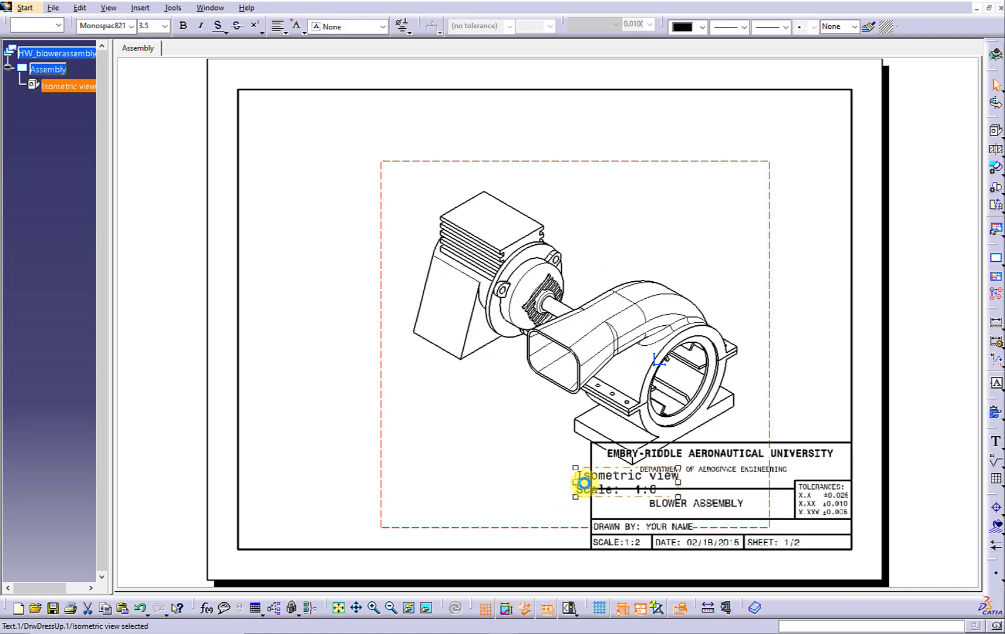
key("Delete")
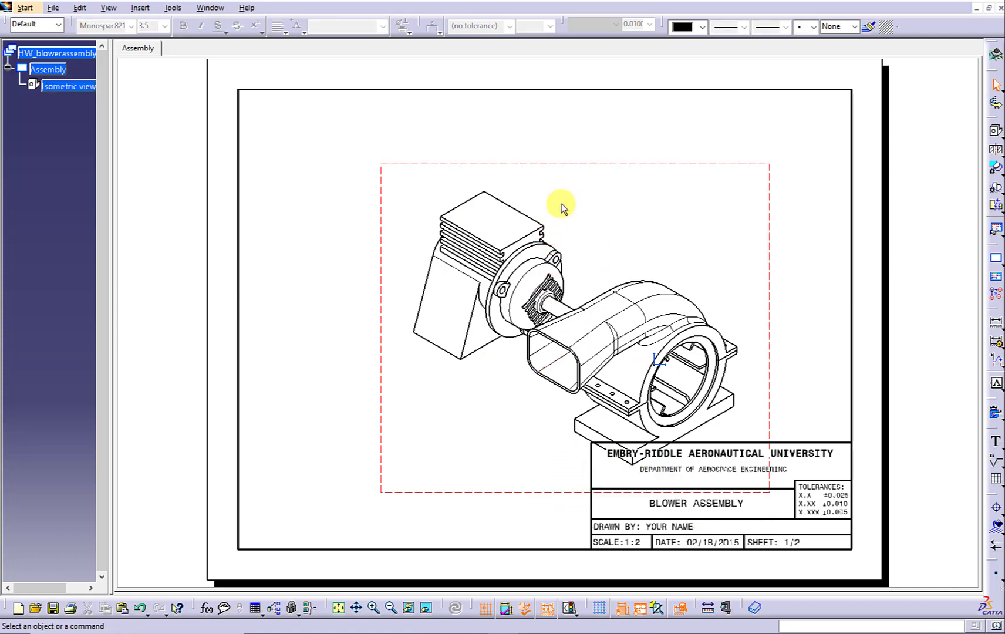
left_click_drag(576, 162, 672, 125)
left_click(922, 321)
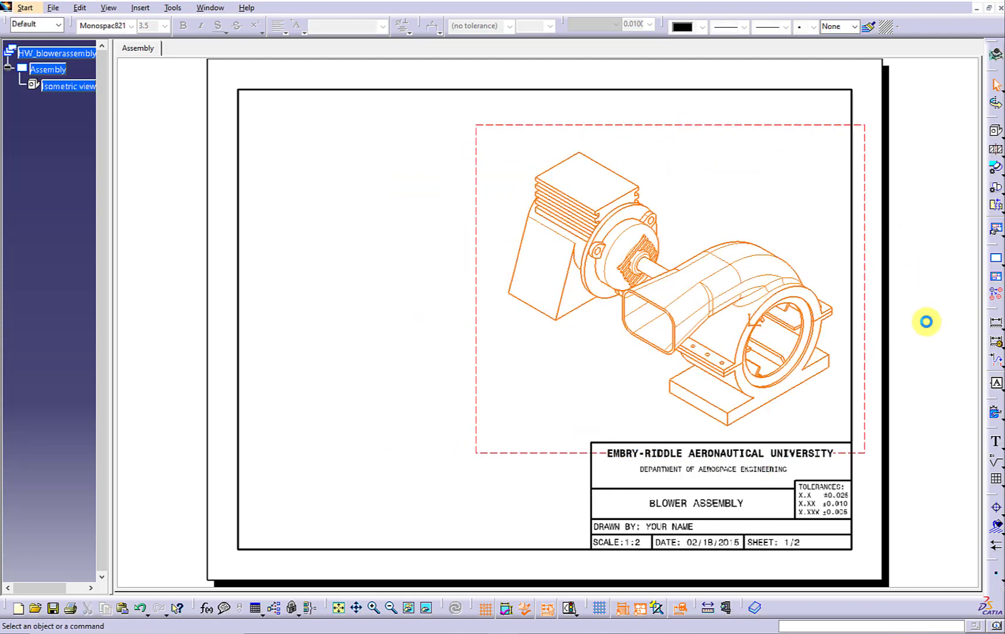
Create a second isometric view from the Exploded view scene of HW_blowerassembly_LS, picking the reference face on the housing's base.
left_click(998, 134)
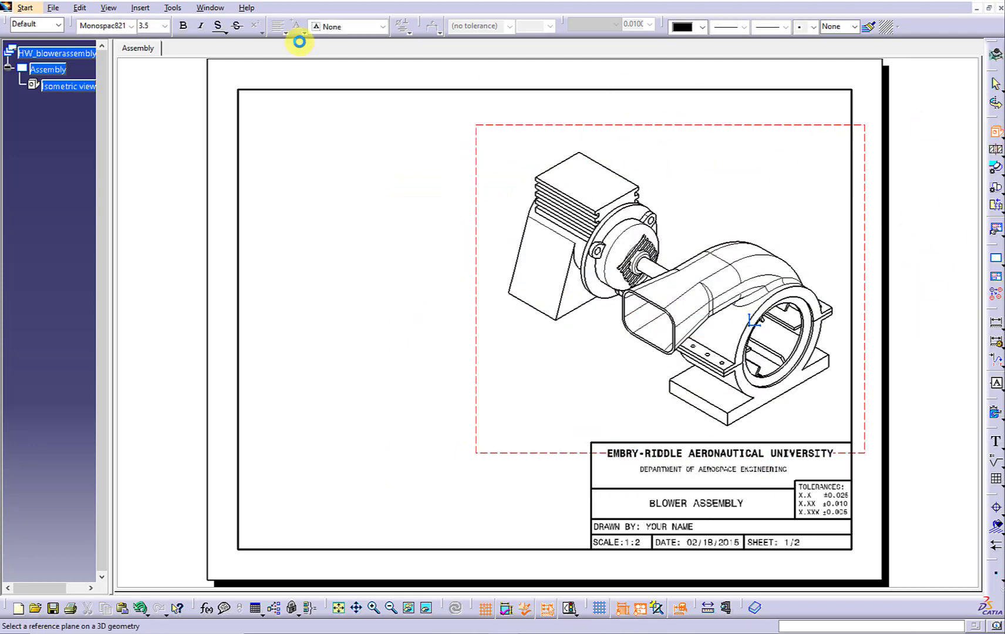
left_click(210, 8)
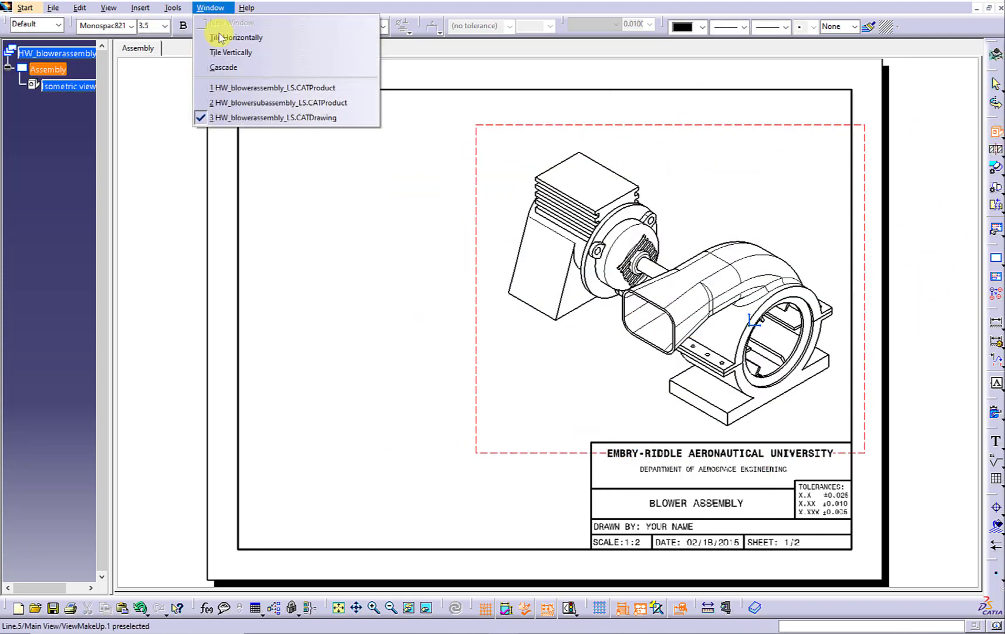
left_click(240, 88)
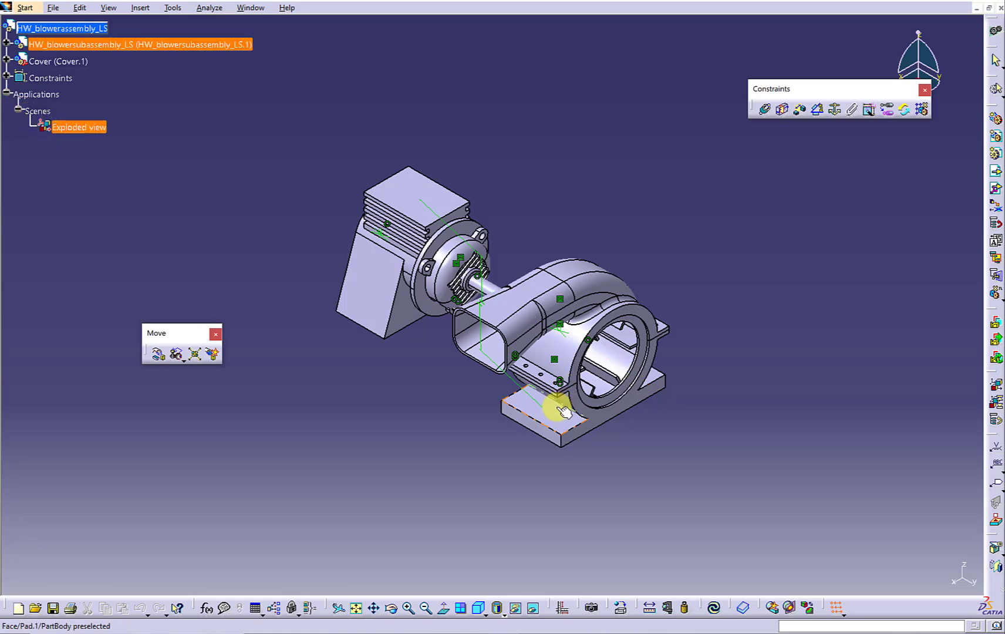
left_click(533, 427)
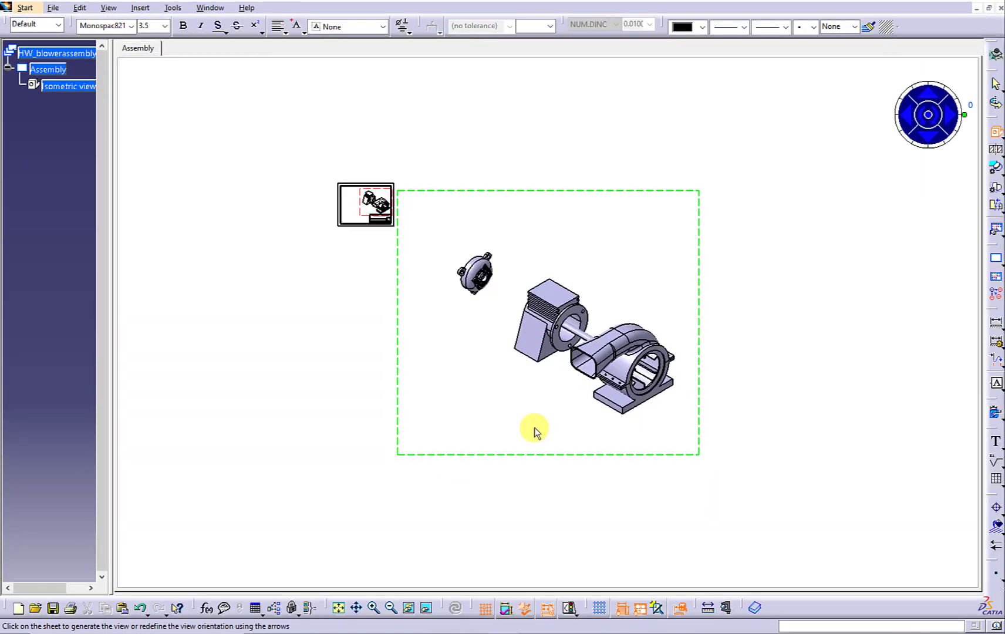
left_click(534, 431)
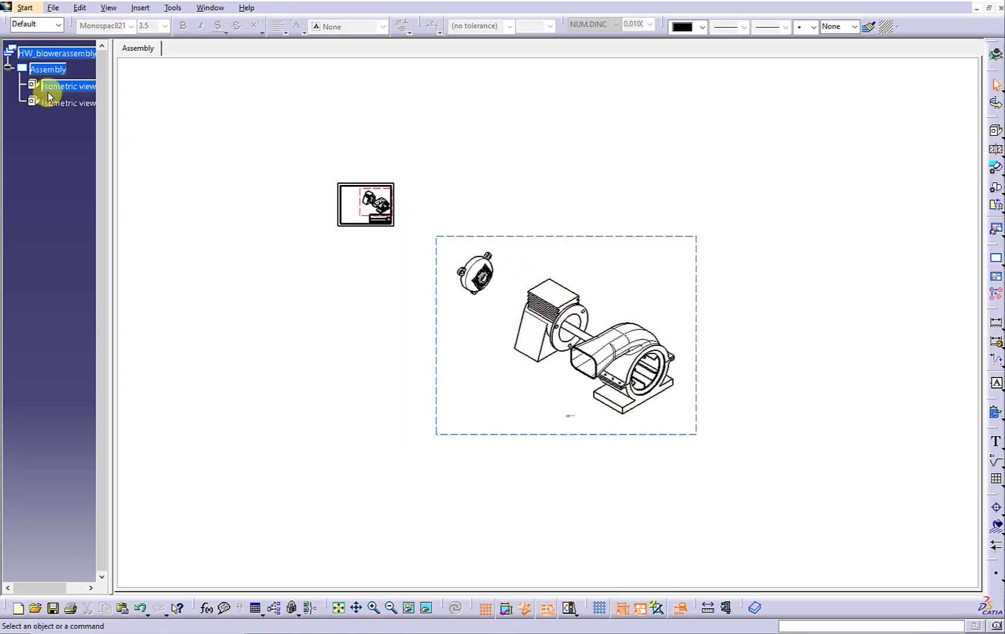
Reduce the exploded view's scale to match the assembled view and move the exploded view onto the sheet.
right_click(64, 89)
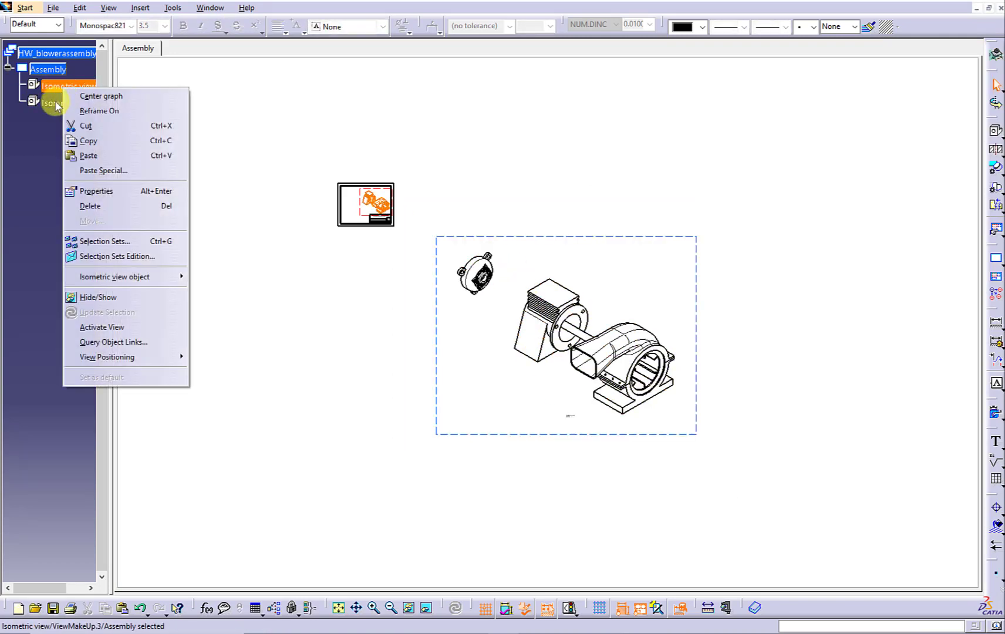
right_click(57, 105)
left_click(69, 204)
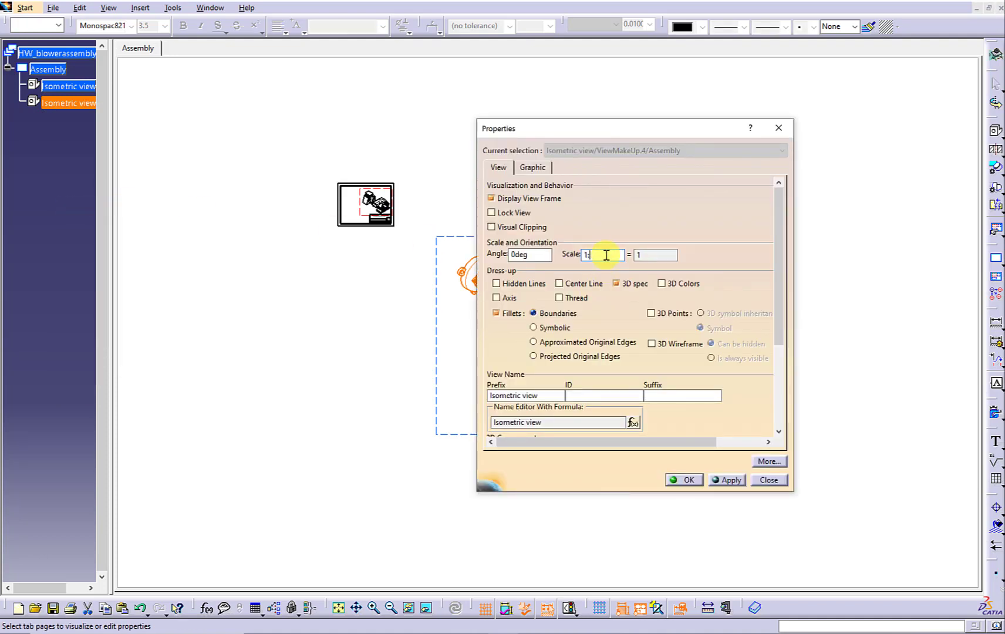
key("Return")
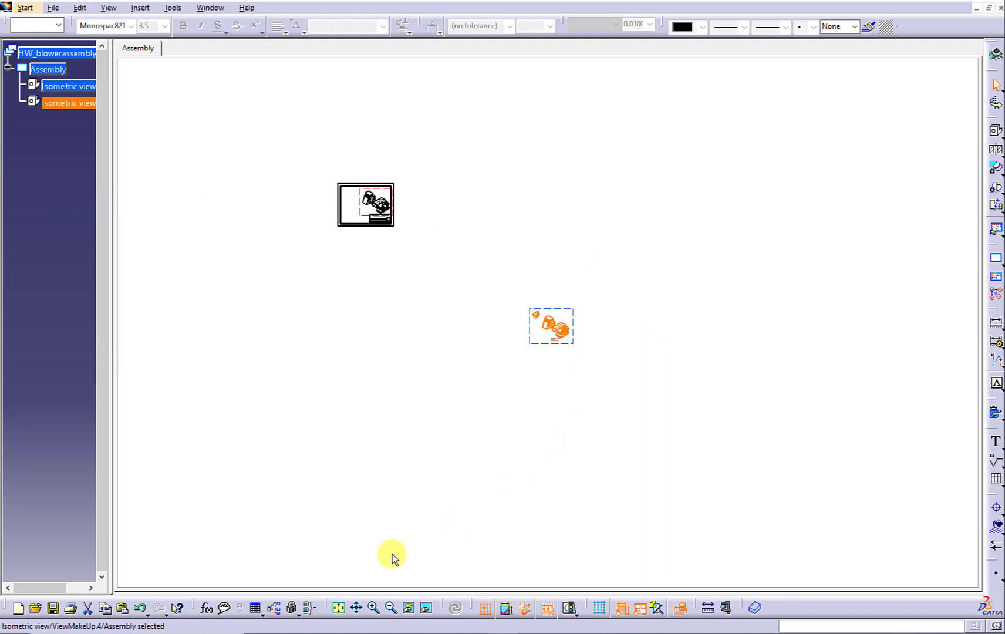
left_click_drag(545, 347, 336, 223)
left_click(339, 607)
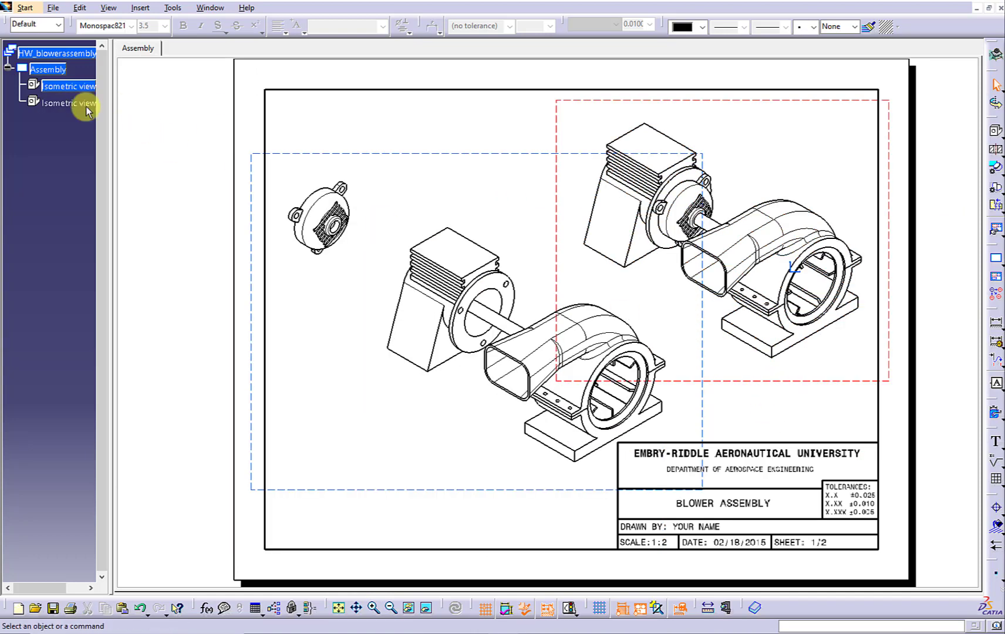
Set the scale of both isometric views together to 1:8.
left_click(74, 86)
left_click(76, 105, "ctrl")
right_click(77, 104)
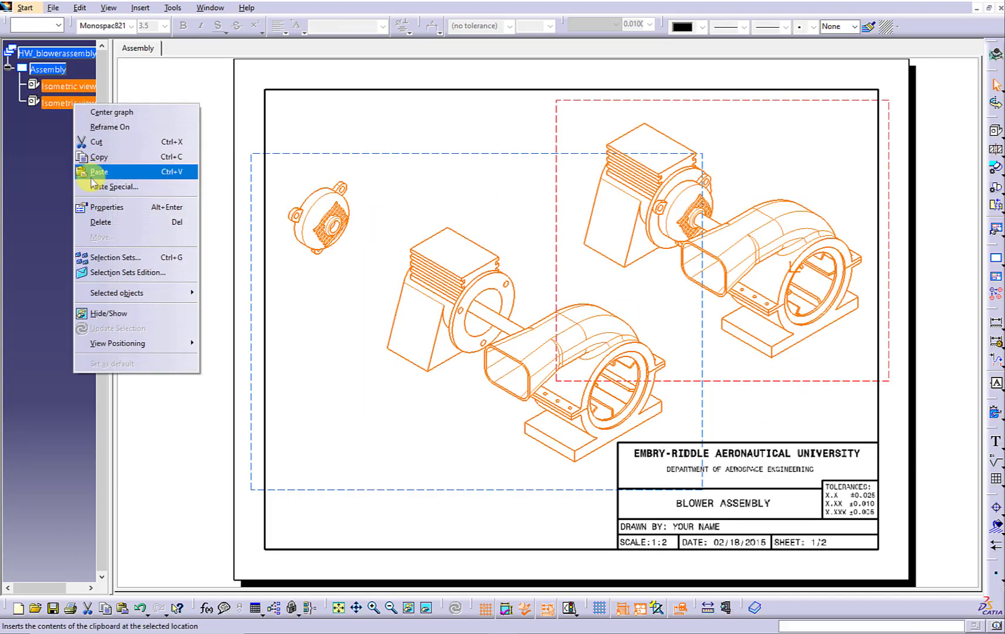
left_click(94, 206)
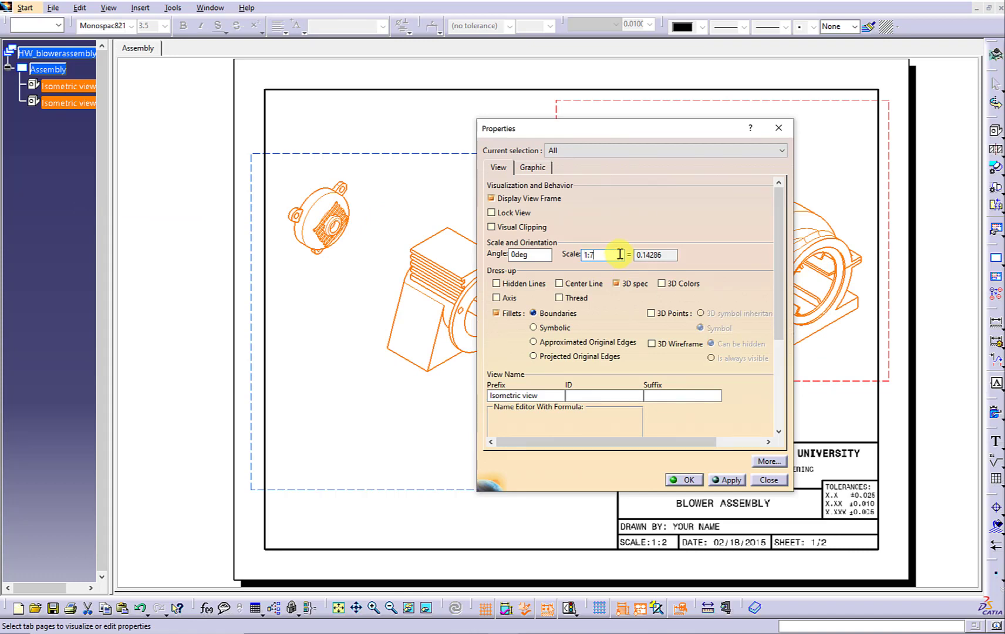
type("8")
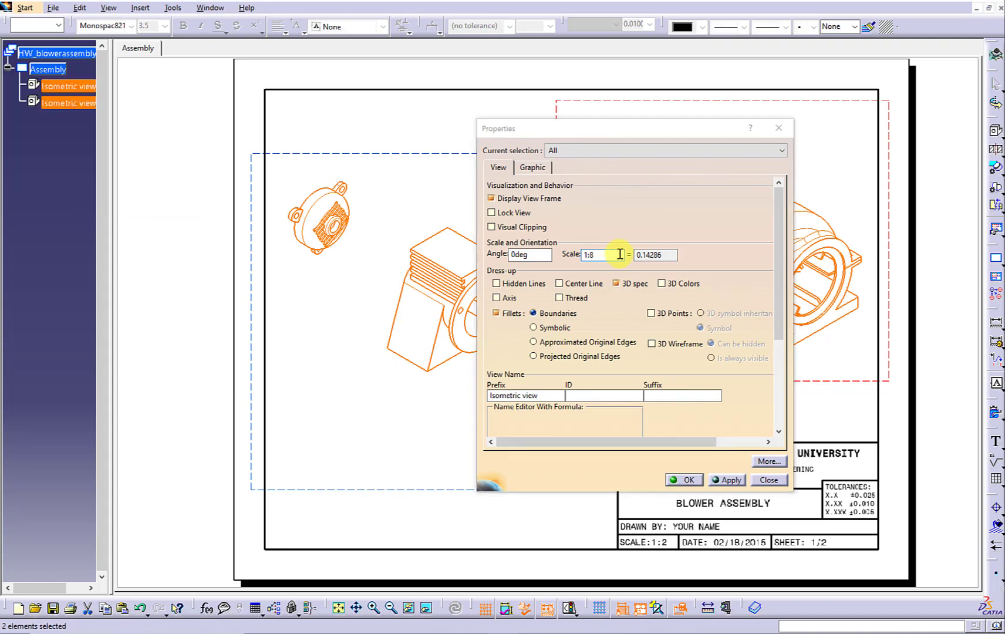
key("Return")
left_click(518, 489)
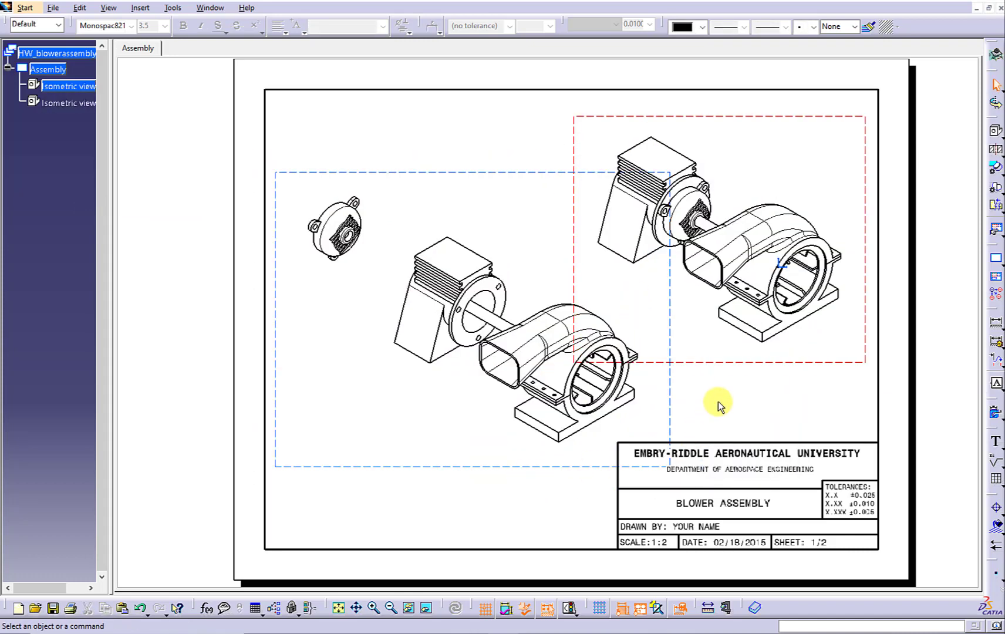
Move the assembled view into the sheet's upper right corner and the exploded view into the lower left, beside the title block.
left_click(733, 362)
left_click_drag(731, 365, 761, 346)
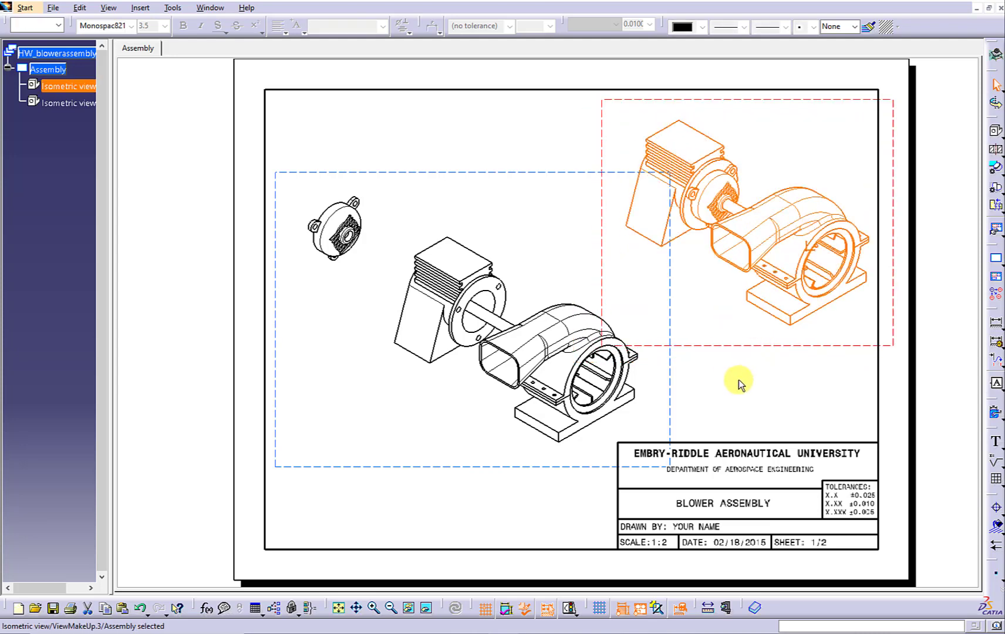
left_click(740, 379)
left_click(486, 469)
left_click_drag(487, 468, 451, 570)
left_click(706, 355)
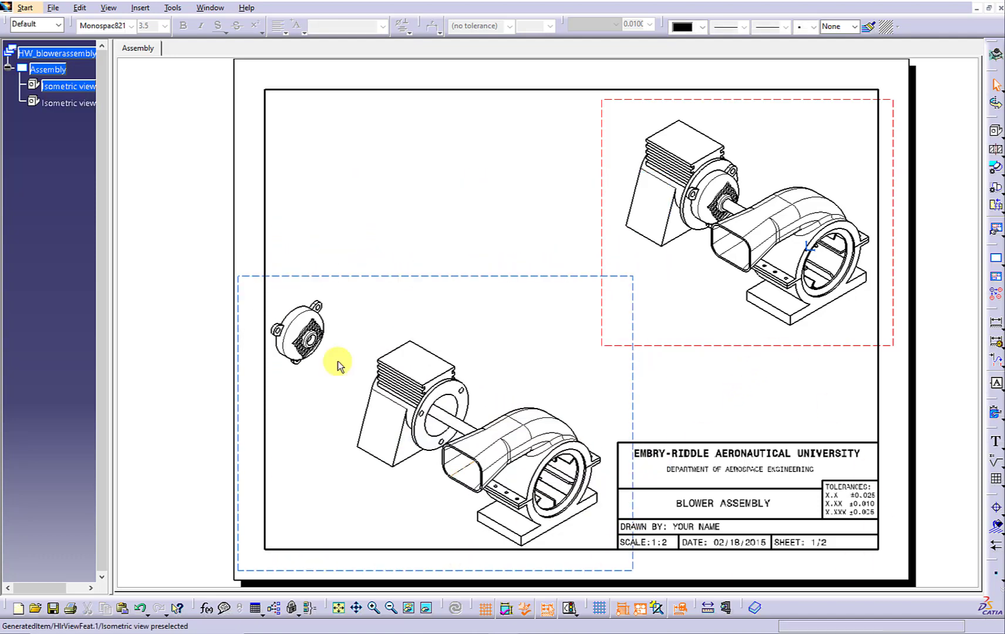
Activate the exploded isometric view and generate balloons for its parts.
double_click(376, 275)
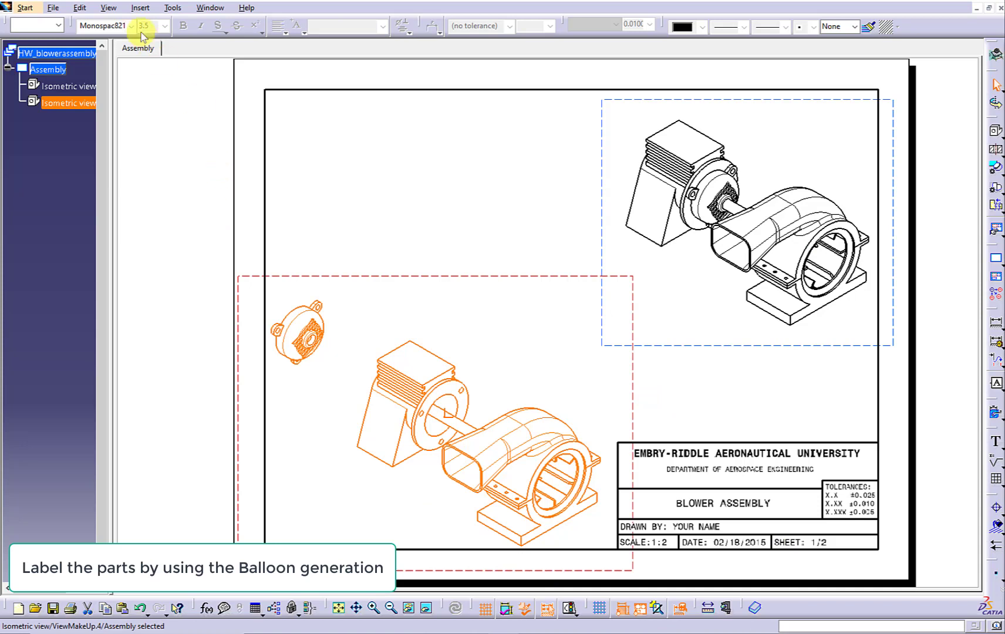
left_click(140, 8)
mouse_move(212, 93)
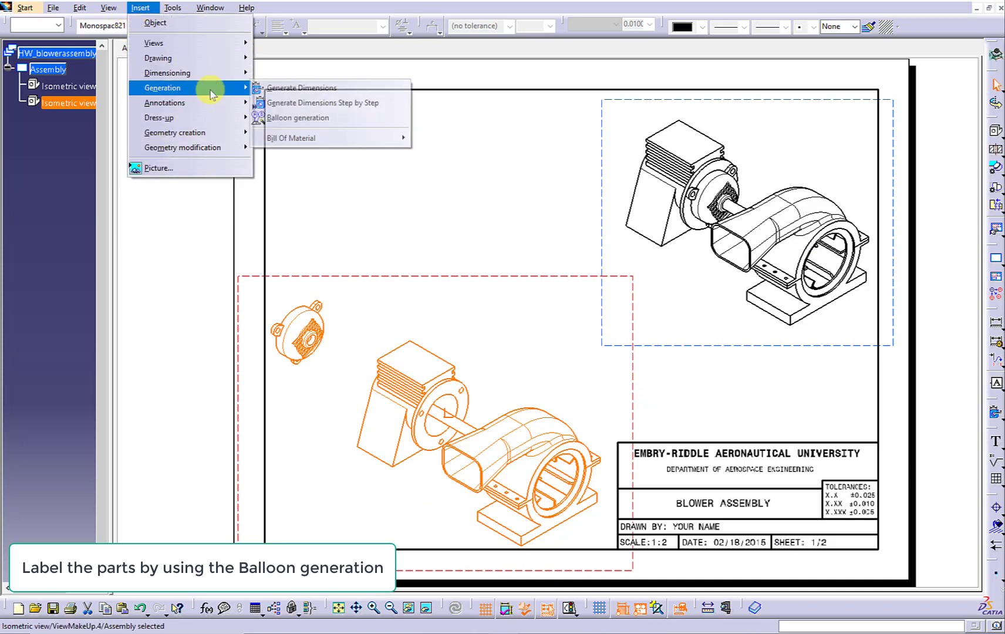
left_click(302, 117)
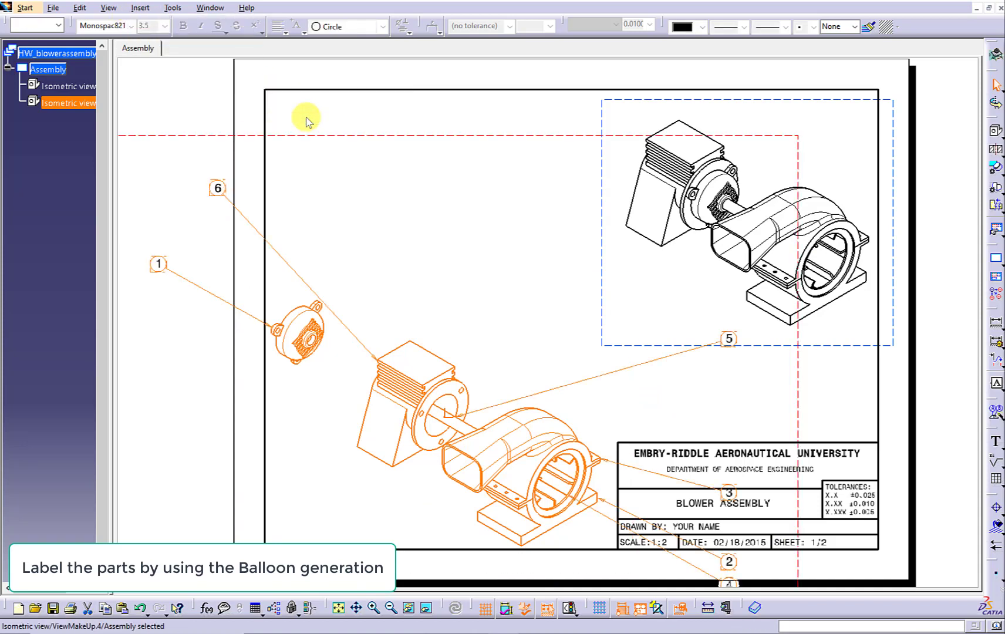
Move the exploded view's balloons inside the border, close to their parts and clear of the title block.
left_click(217, 188)
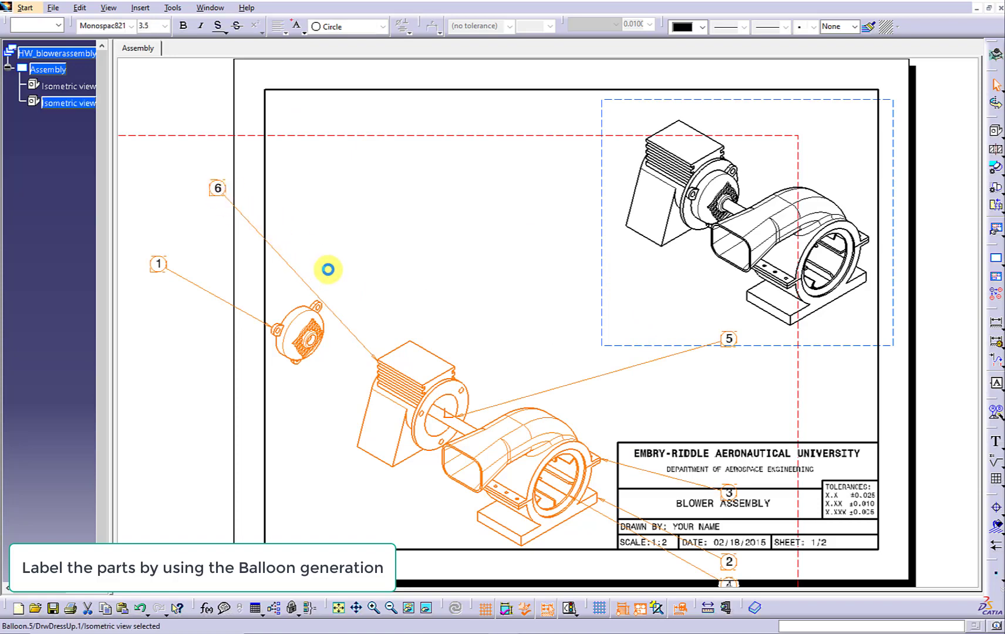
left_click_drag(328, 269, 356, 315)
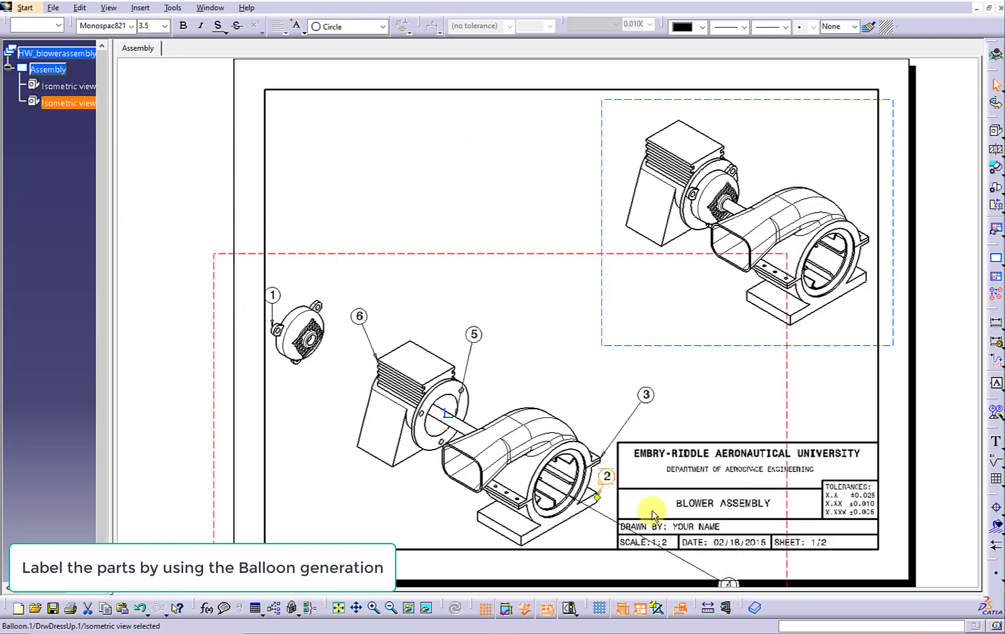
left_click_drag(730, 583, 597, 536)
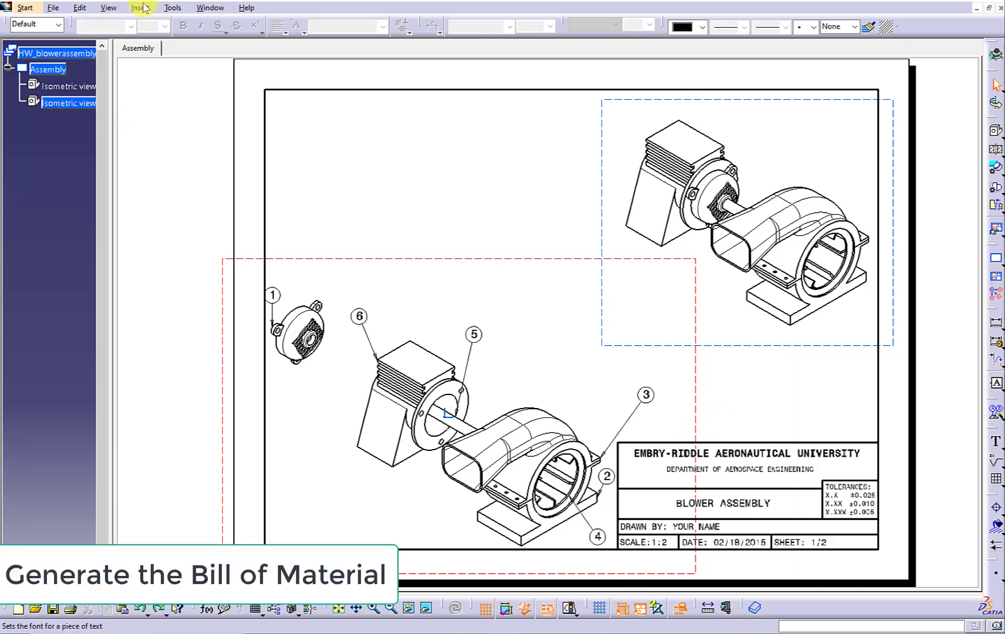
Generate the Bill of Material and place it at the upper left corner inside the sheet border.
left_click(144, 7)
mouse_move(235, 85)
left_click(281, 104)
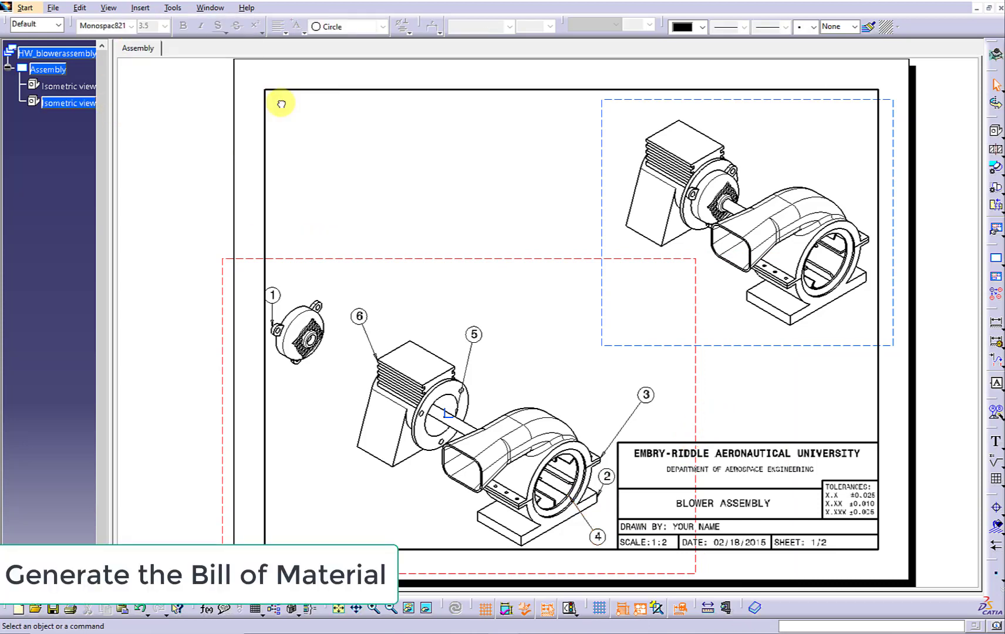
left_click(140, 7)
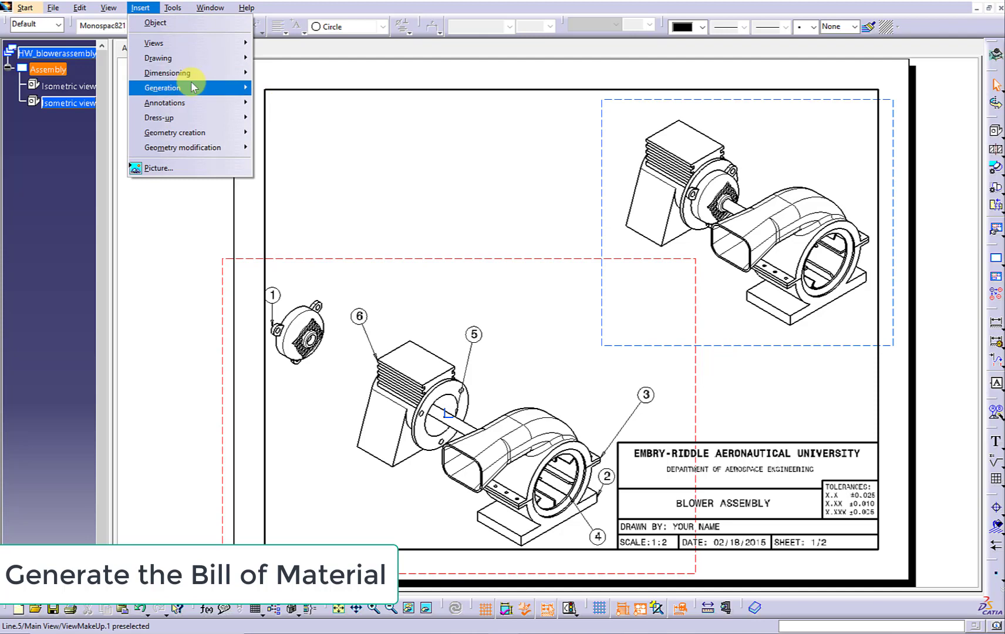
mouse_move(194, 87)
mouse_move(317, 136)
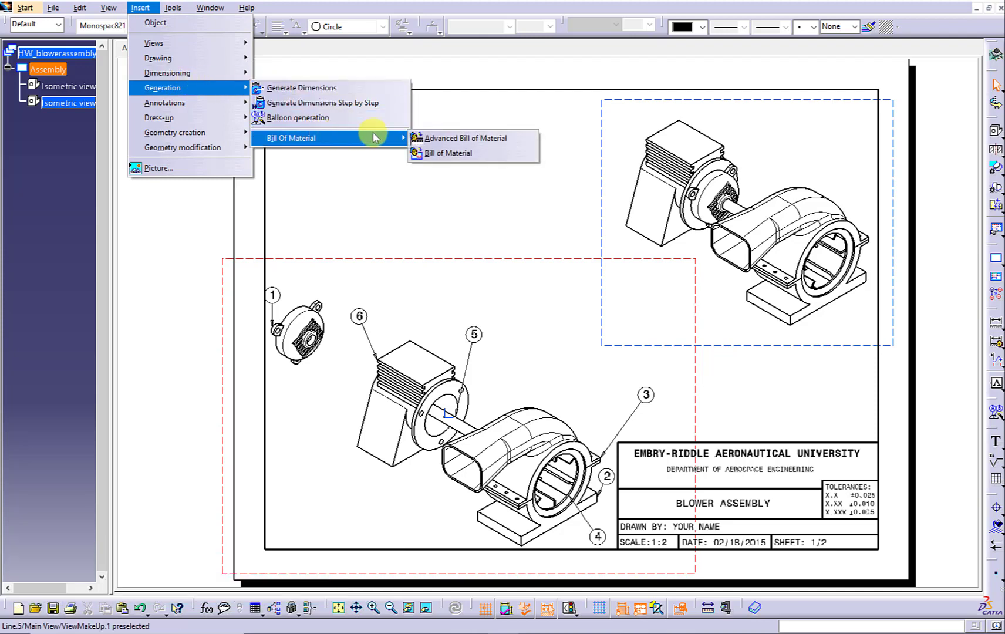
left_click(444, 152)
left_click(277, 101)
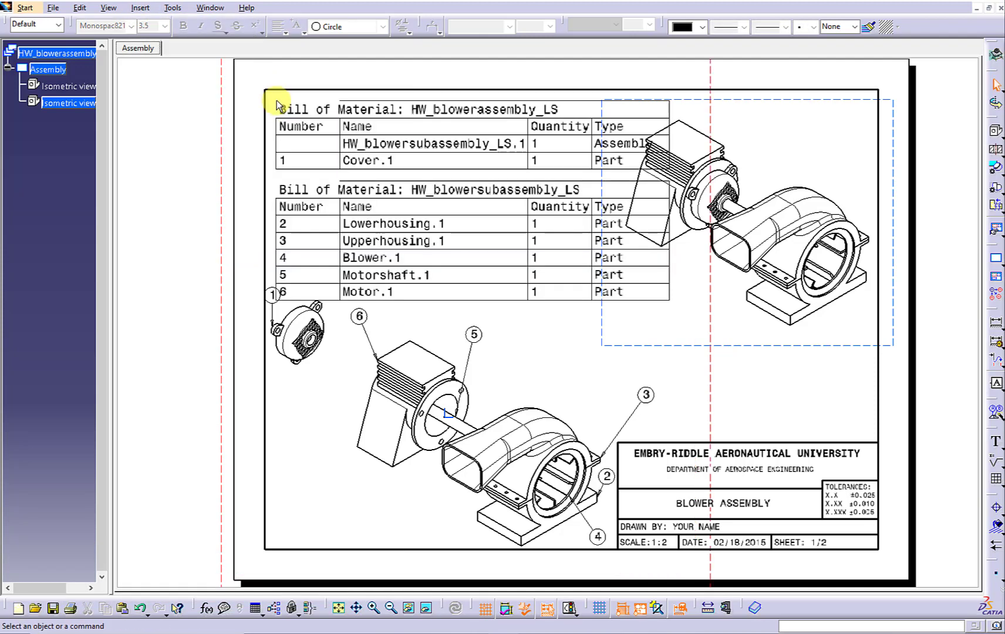
Set the font size of both Bill of Material tables to 2.5 mm.
left_click(384, 148)
left_click(401, 238, "ctrl")
left_click(164, 27)
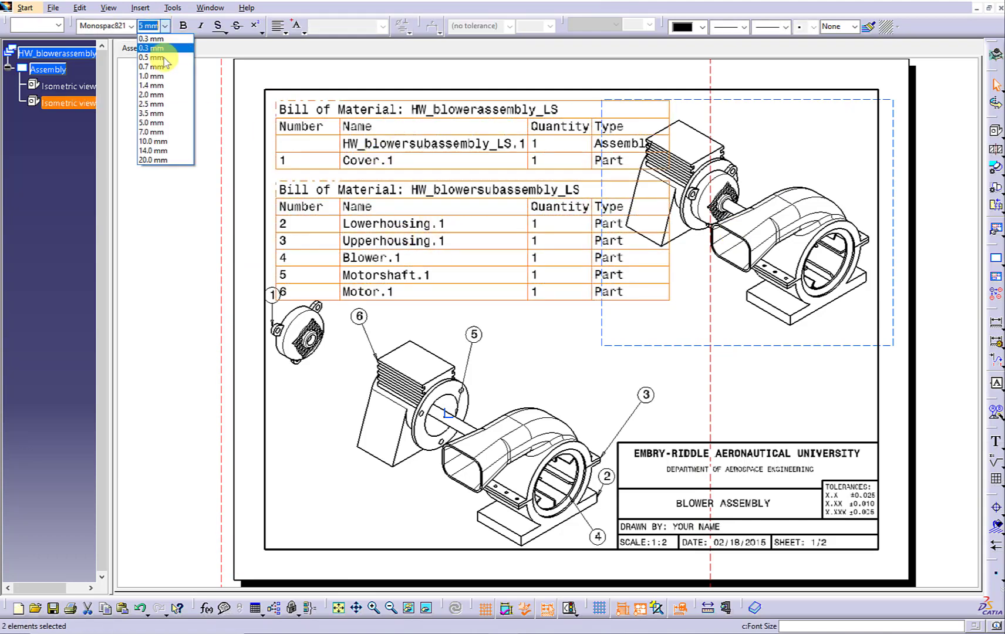
left_click(154, 101)
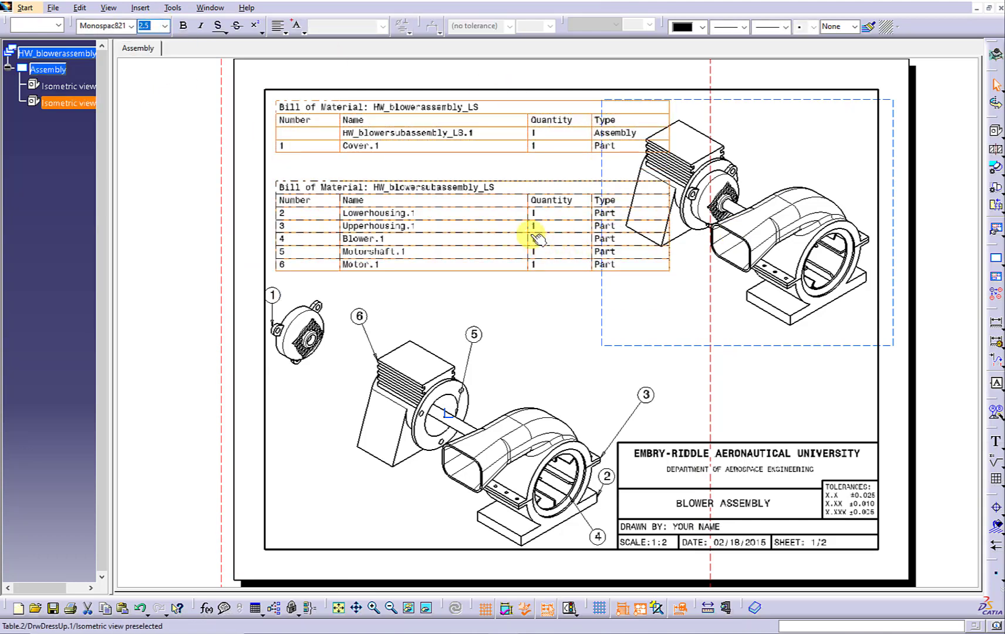
Narrow the Name, Quantity and Type columns of both Bill of Material tables so they clear the assembled isometric view.
left_click(505, 285)
left_click(488, 248)
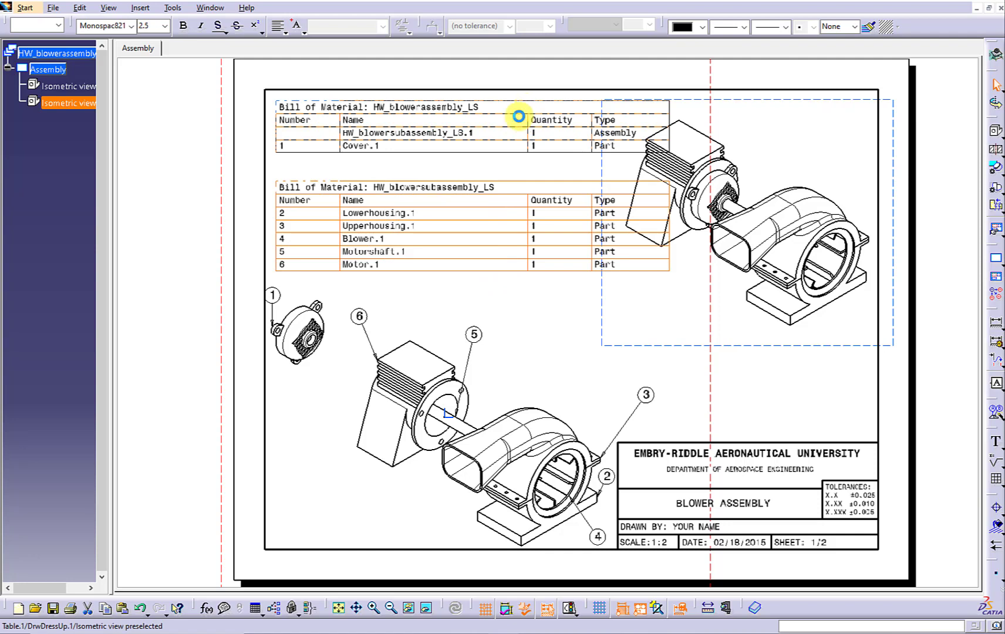
double_click(518, 116)
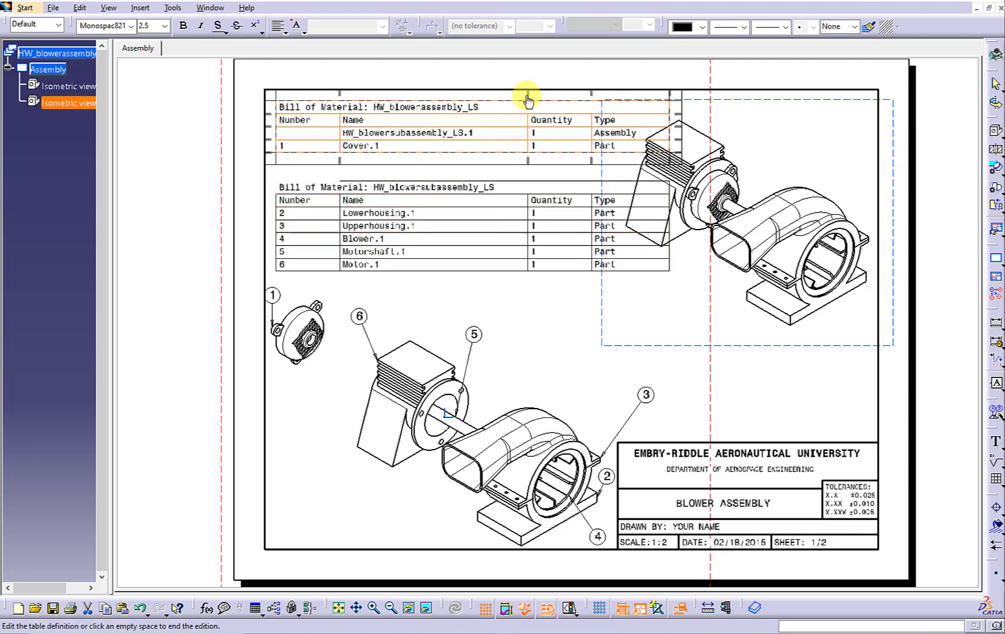
left_click_drag(527, 97, 487, 101)
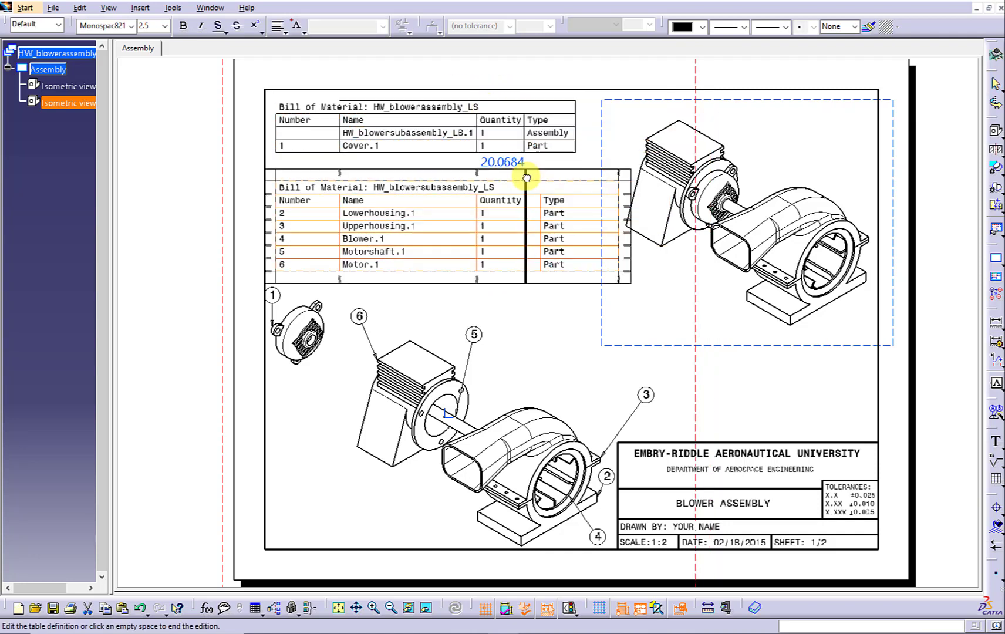
left_click_drag(526, 177, 526, 177)
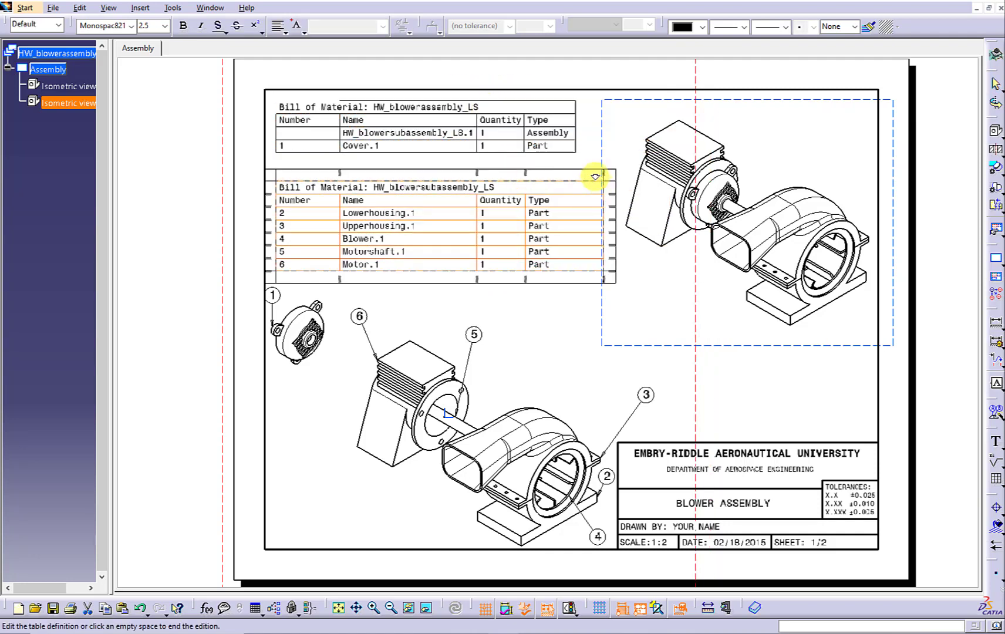
left_click_drag(606, 179, 579, 181)
left_click_drag(578, 182, 577, 183)
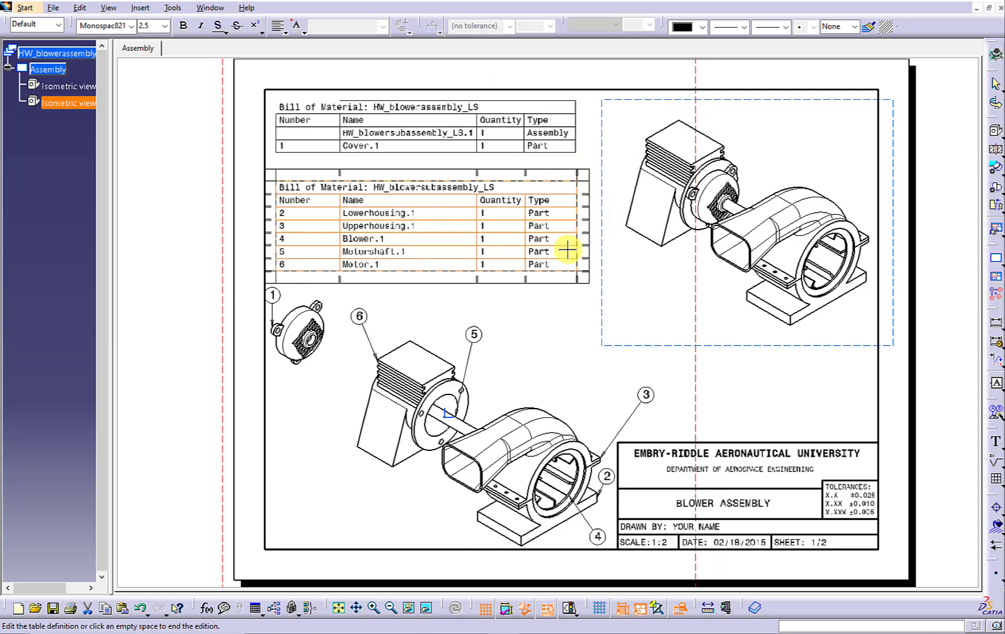
Change the font of both Bill of Material tables to Copperplate Gothic Light.
left_click(130, 25)
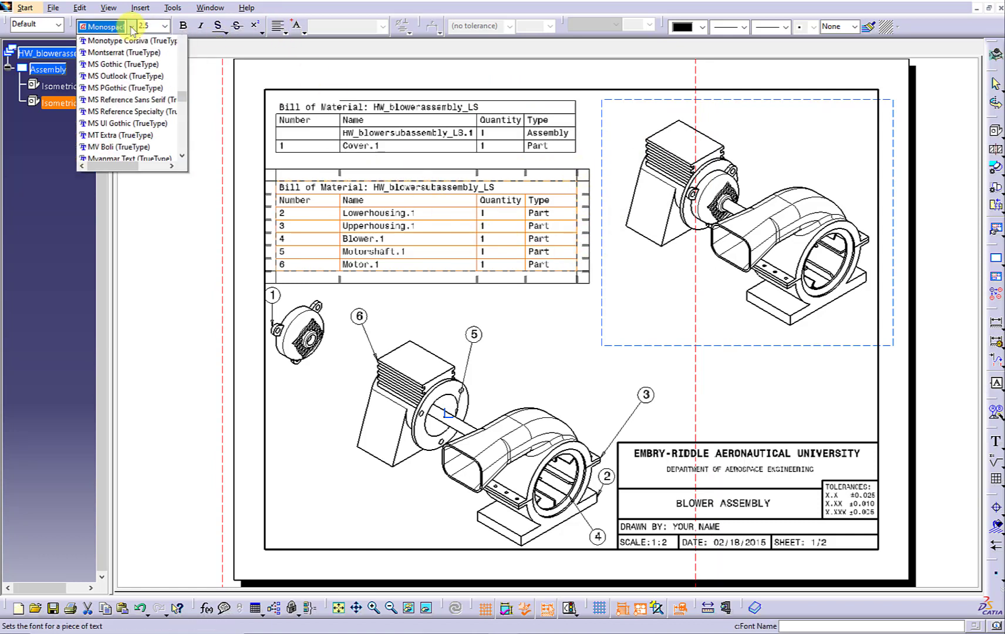
left_click_drag(183, 121, 189, 74)
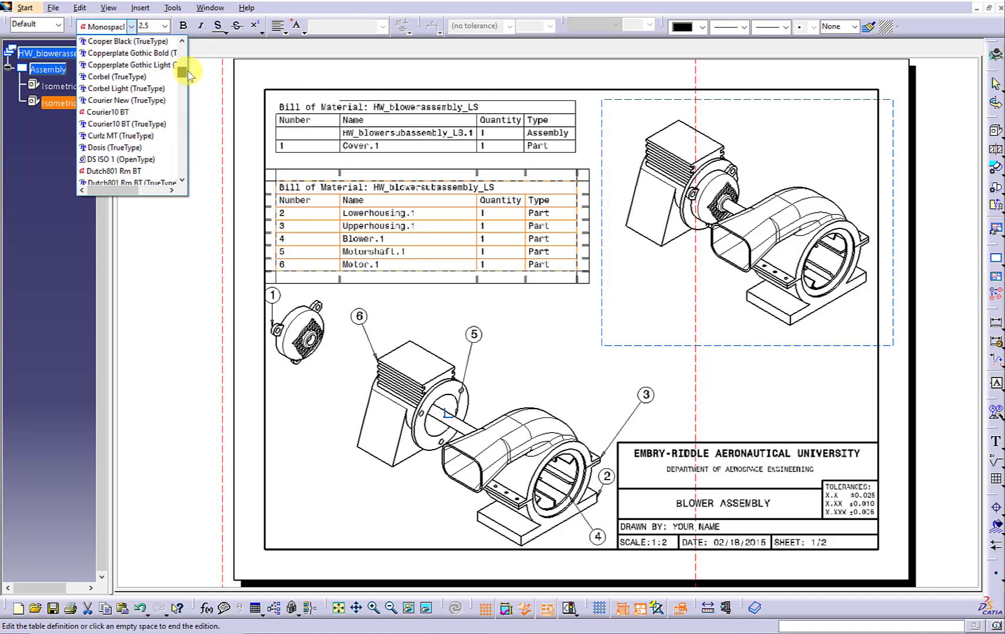
left_click(170, 64)
left_click(361, 141)
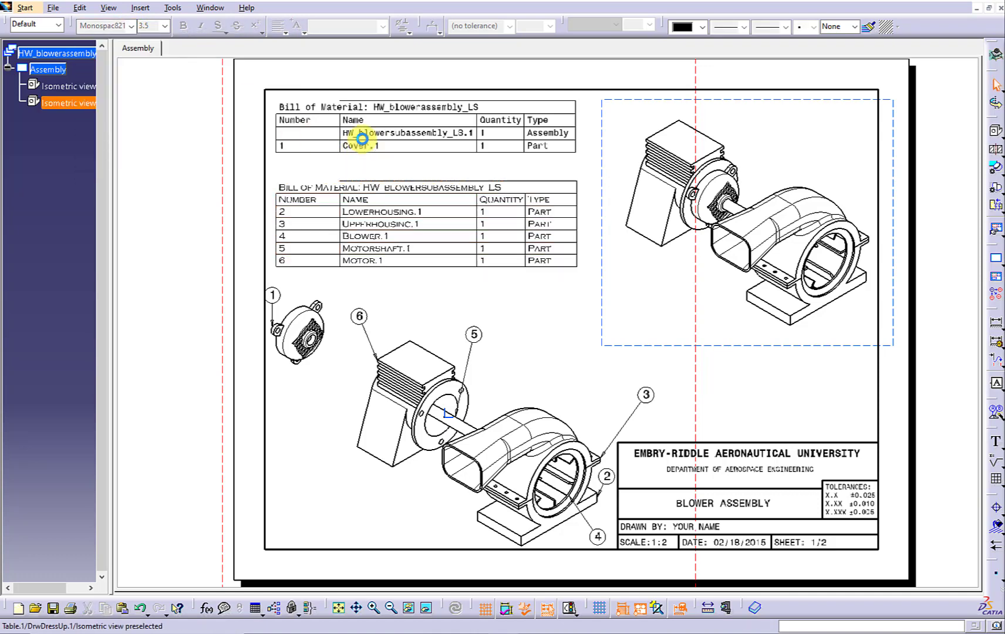
left_click(266, 117)
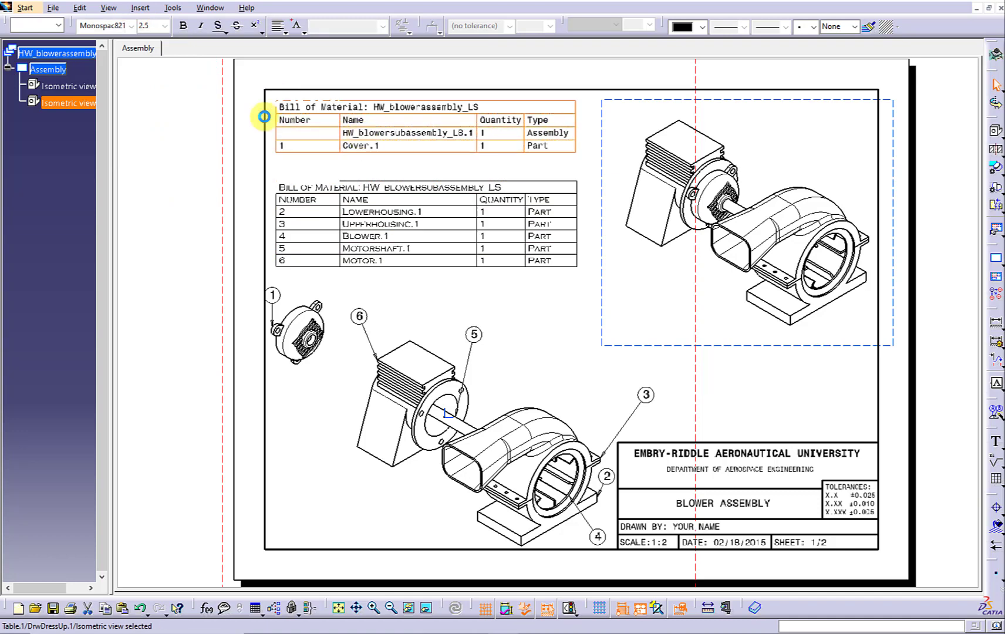
left_click(132, 26)
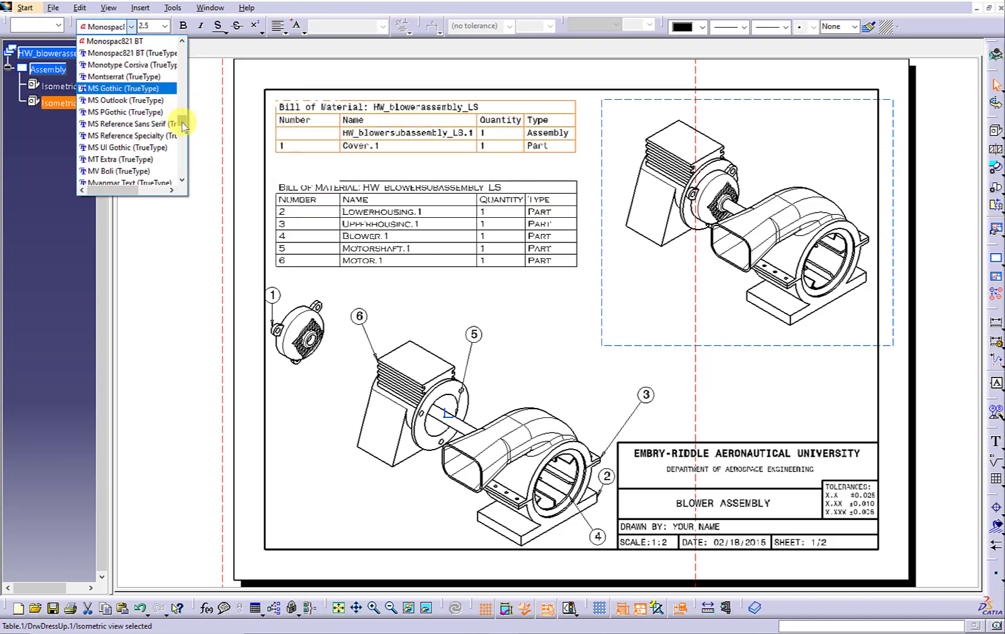
left_click_drag(183, 125, 188, 72)
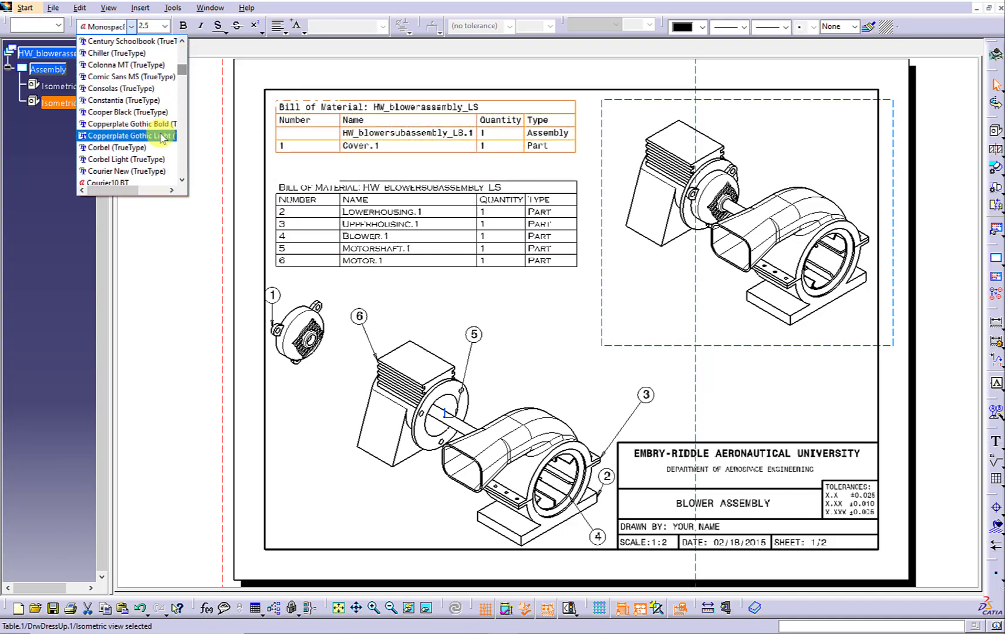
left_click(142, 135)
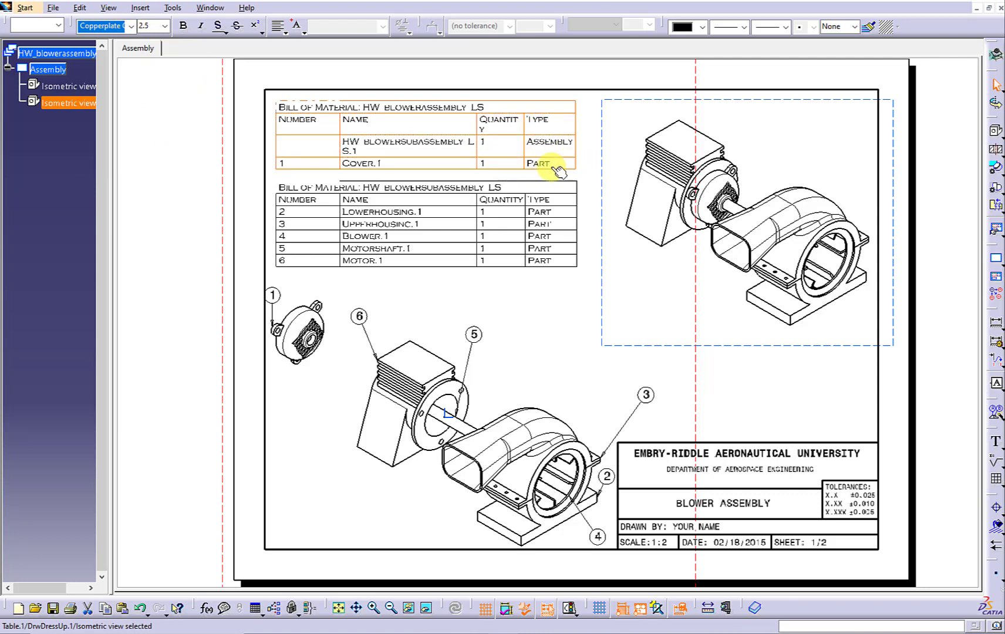
Narrow the Number column and readjust the remaining column widths so both Bill of Material tables match.
double_click(327, 121)
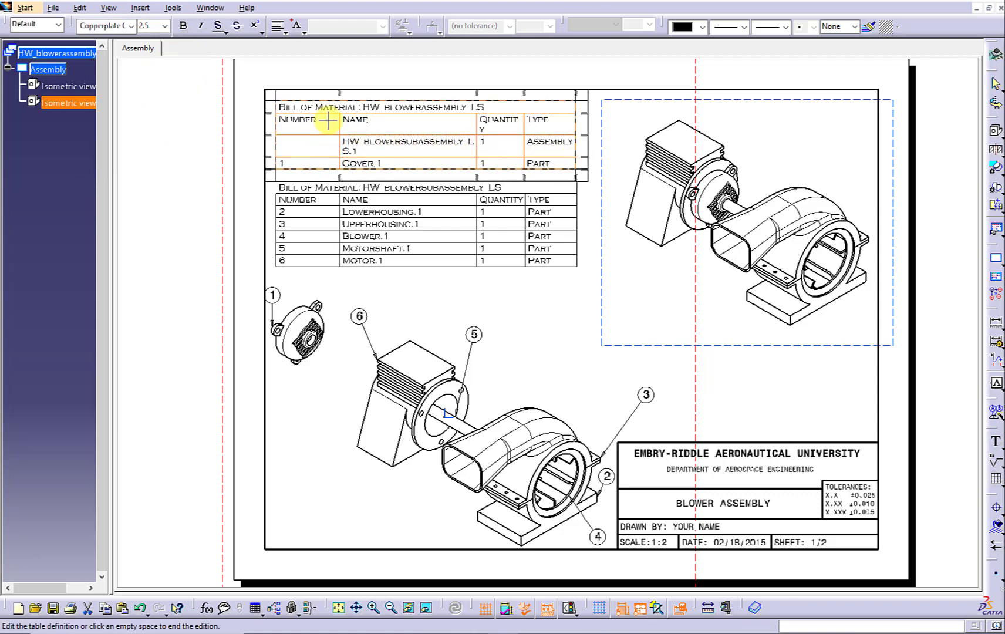
left_click_drag(341, 94, 326, 98)
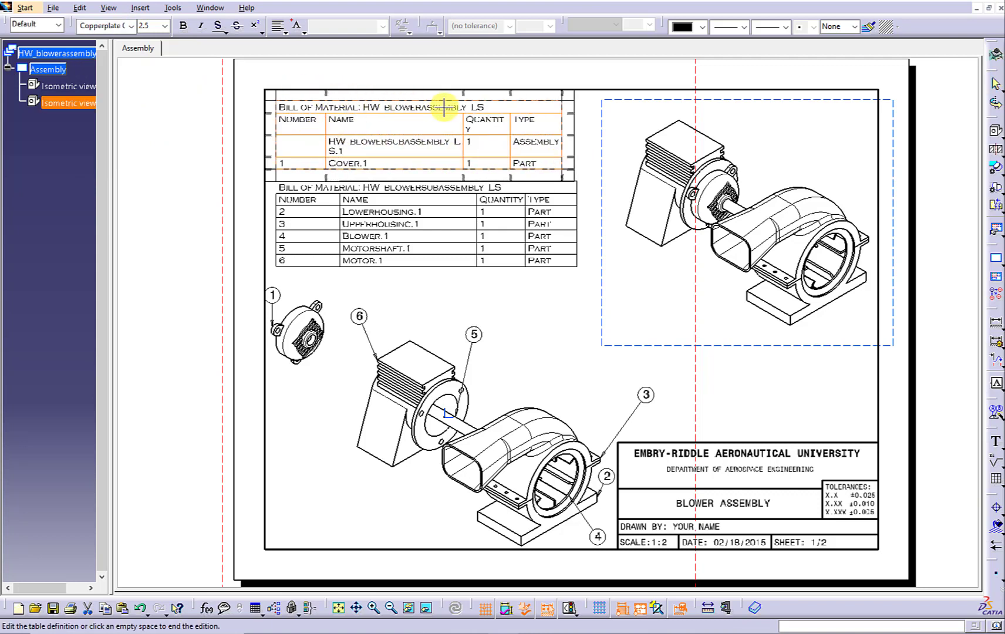
double_click(465, 178)
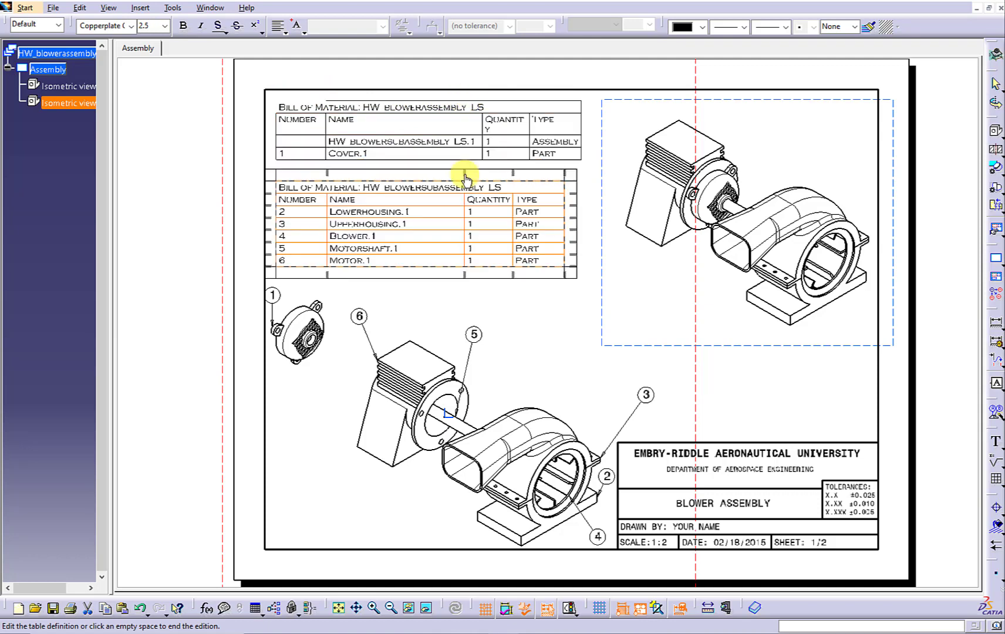
left_click(557, 300)
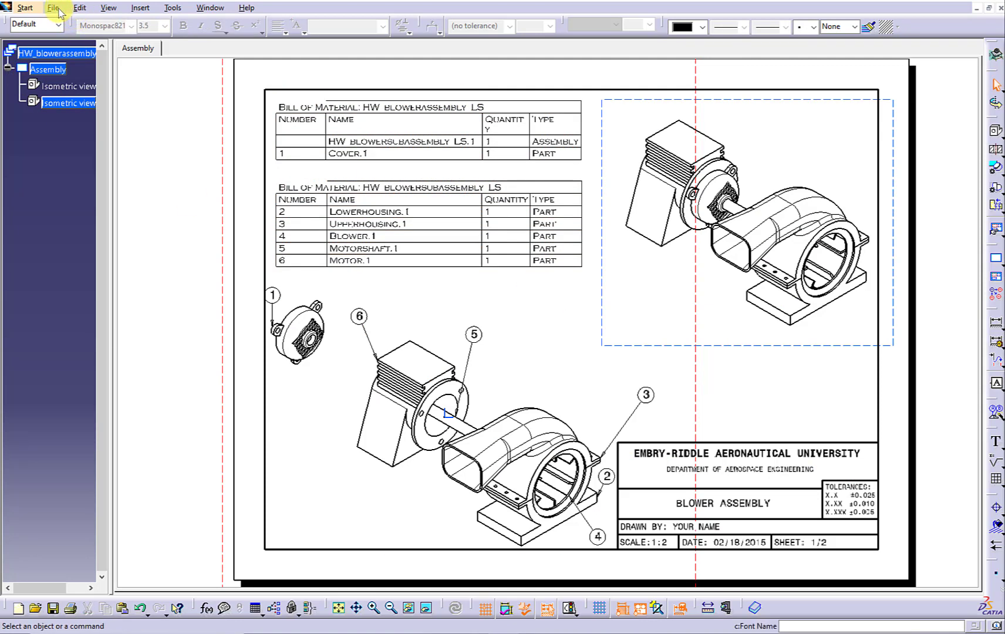
Switch to the sheet background and change the title block's scale text to SCALE:1:8.
left_click(52, 8)
mouse_move(79, 7)
left_click(118, 331)
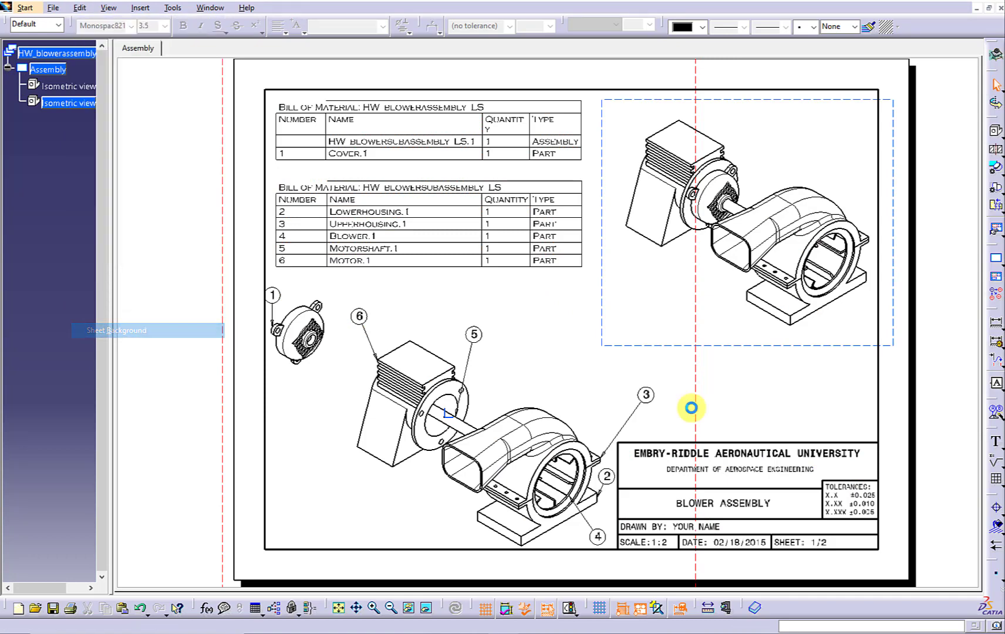
left_click(664, 542)
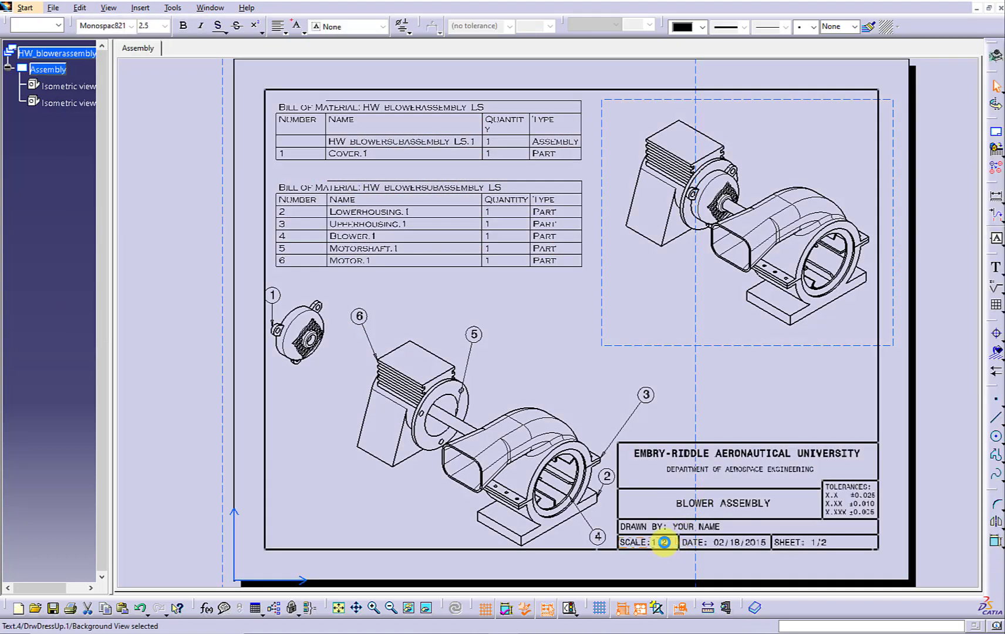
double_click(664, 541)
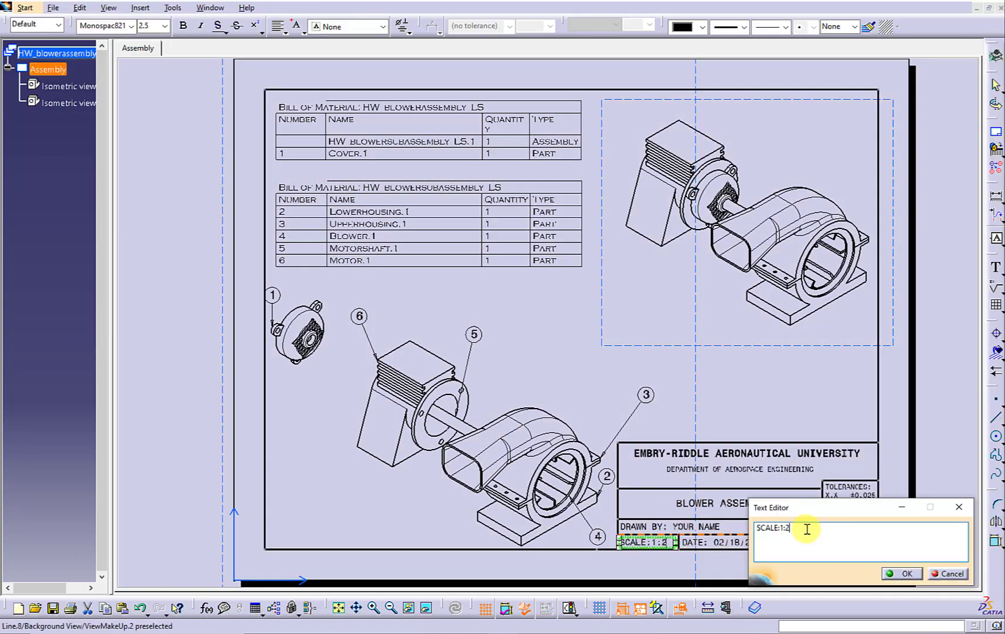
left_click(907, 574)
Set the title block's date to 04/05/2020 and return to the working views.
double_click(758, 543)
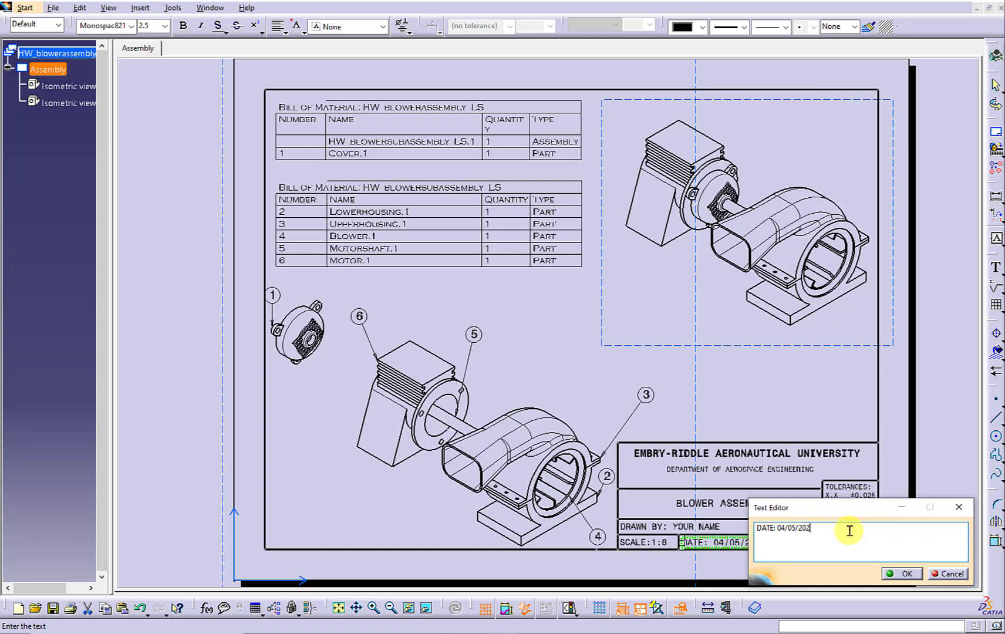
left_click(897, 577)
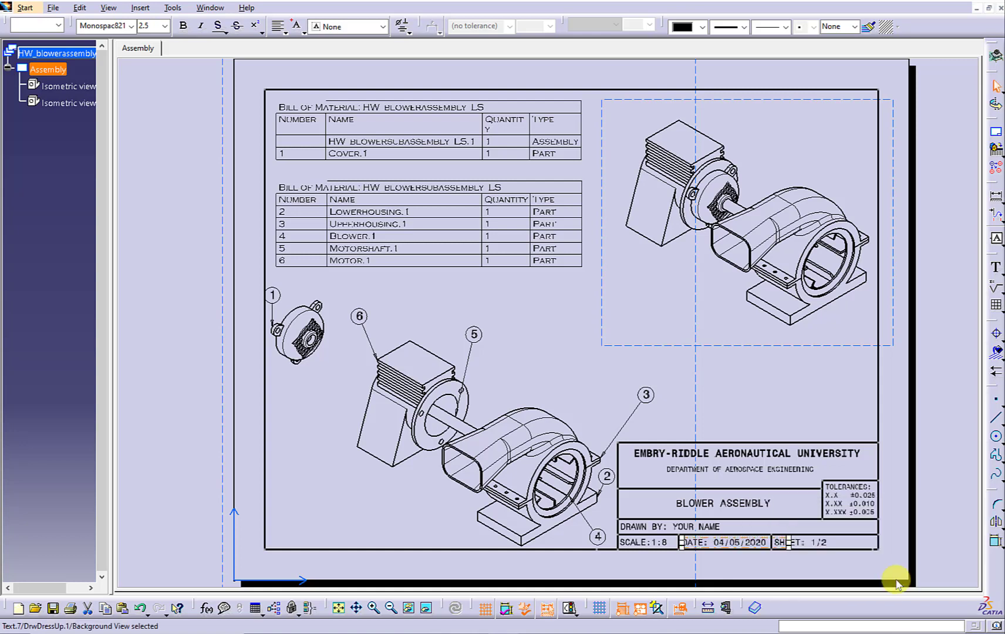
left_click(88, 9)
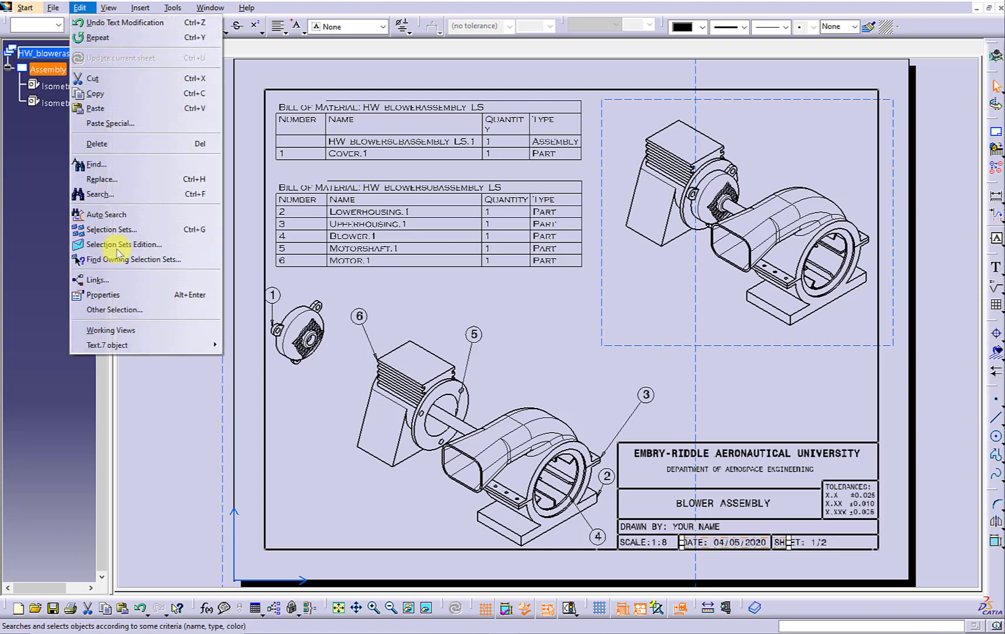
left_click(137, 328)
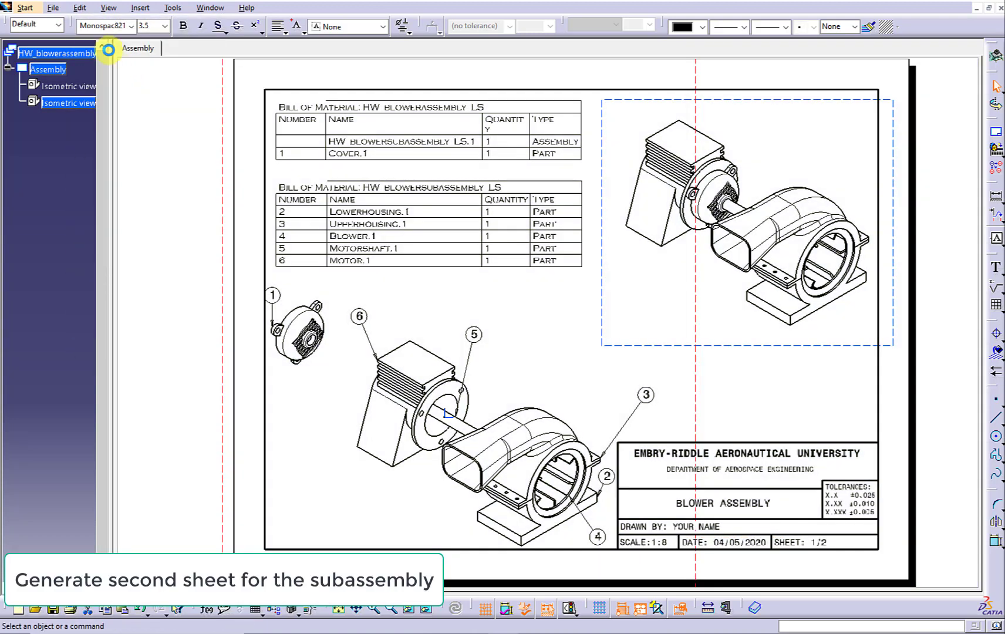
Add a new sheet to the drawing and rename it Subassembly.
left_click(140, 8)
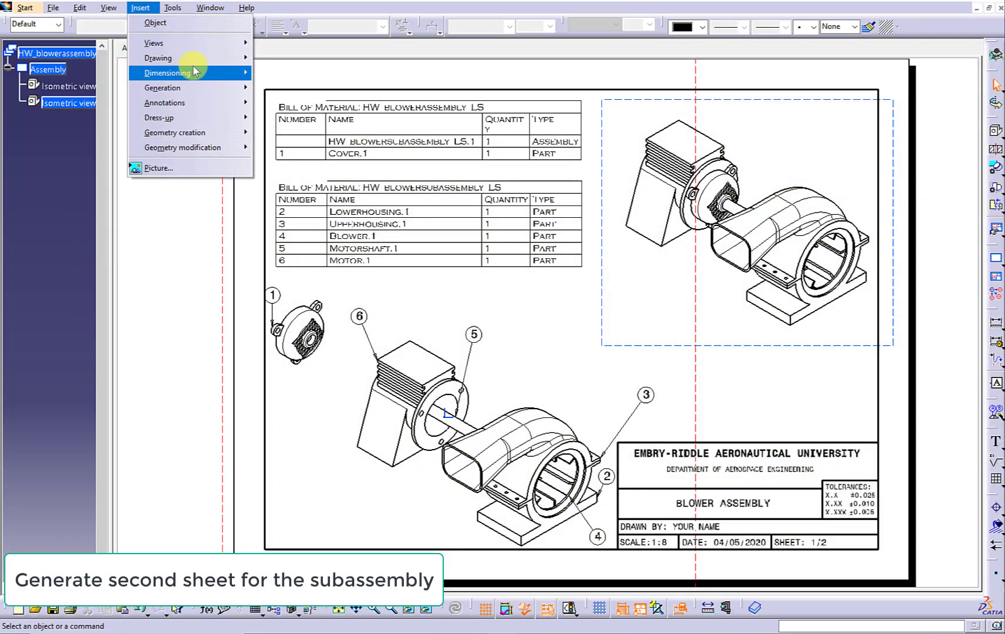
mouse_move(200, 58)
mouse_move(348, 60)
left_click(392, 60)
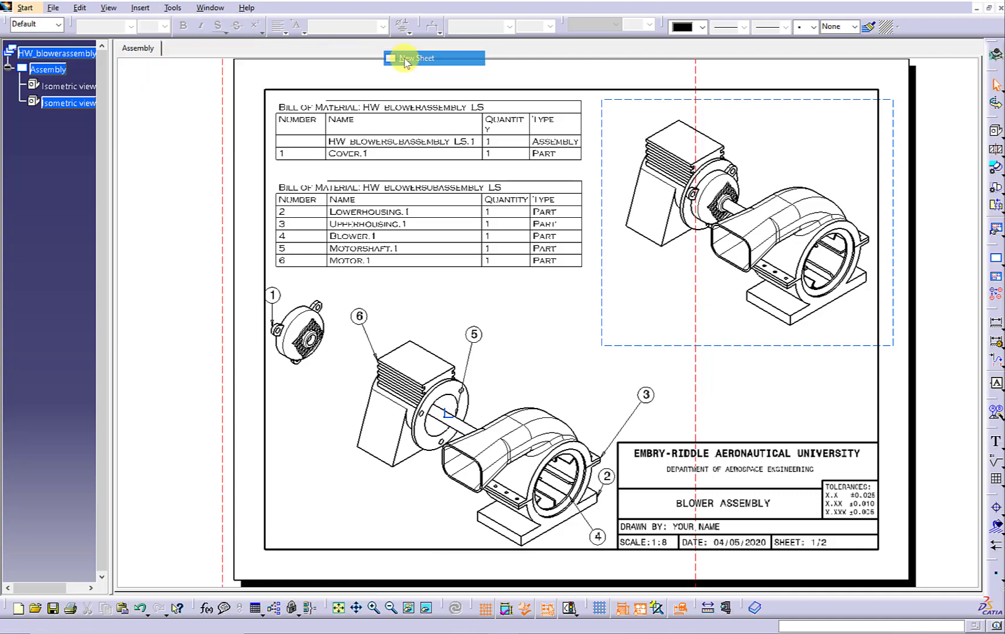
right_click(44, 120)
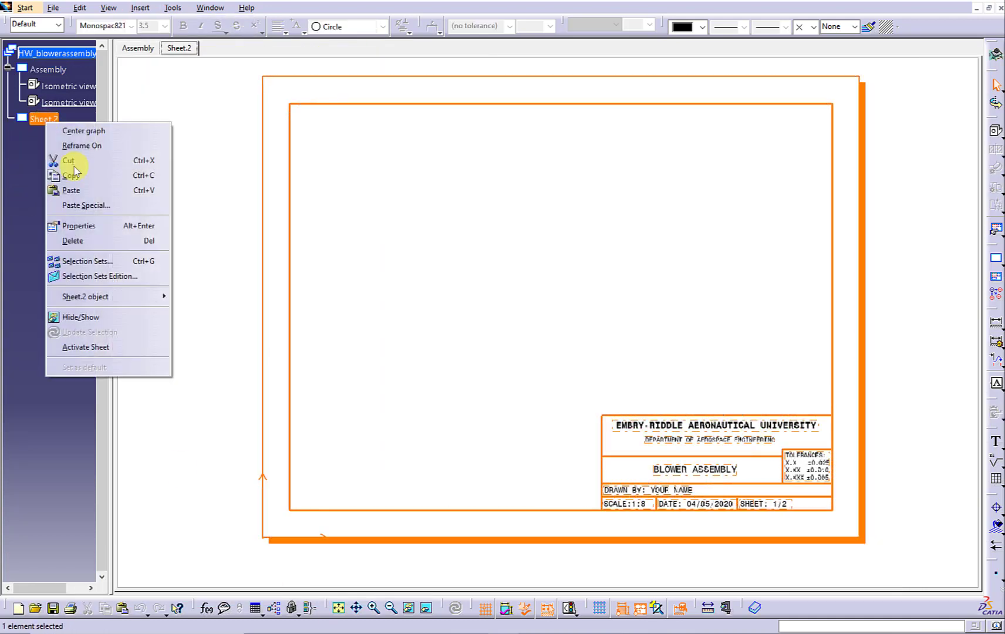
left_click(120, 225)
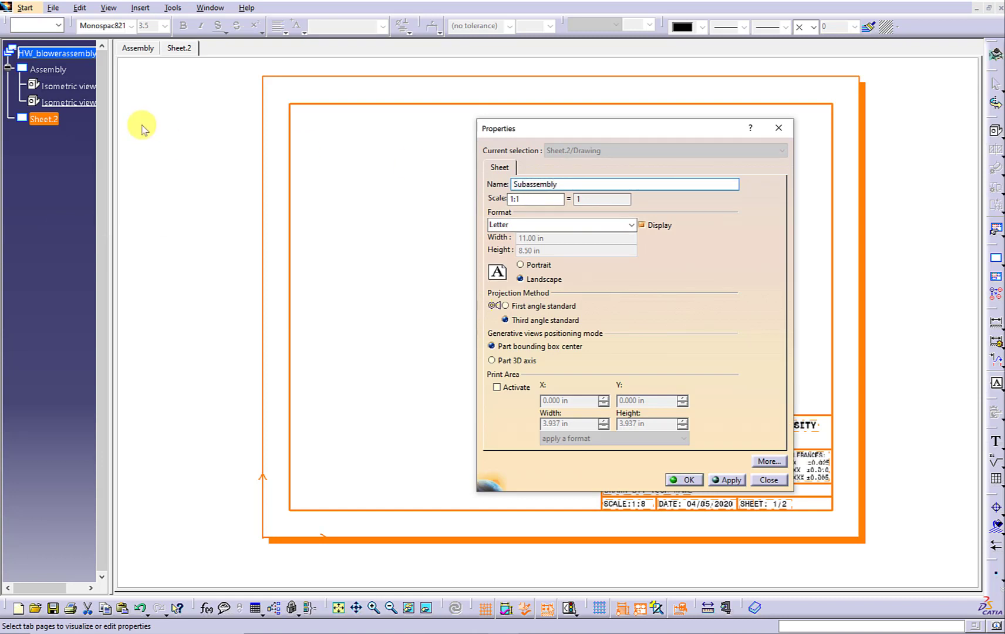
left_click(681, 480)
left_click(545, 248)
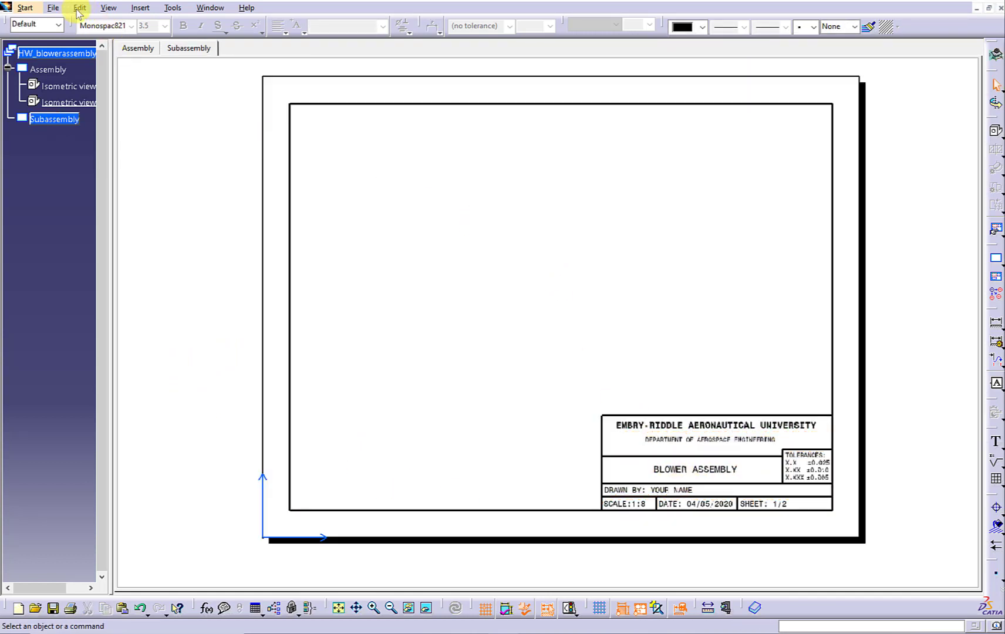
Create an isometric view of the HW_blowersubassembly_LS product on the Subassembly sheet.
left_click(991, 135)
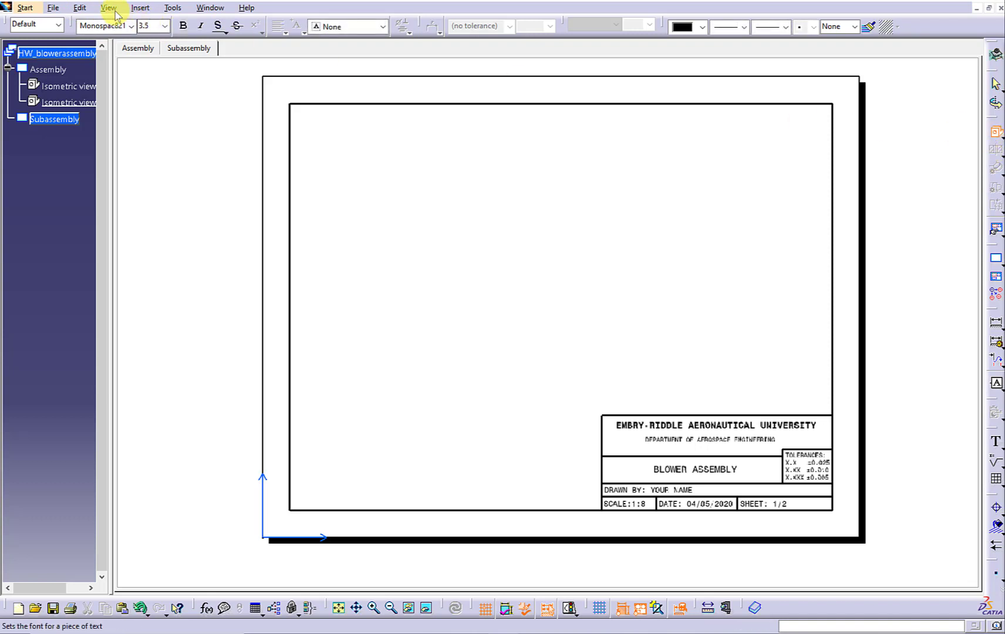
left_click(195, 10)
left_click(218, 103)
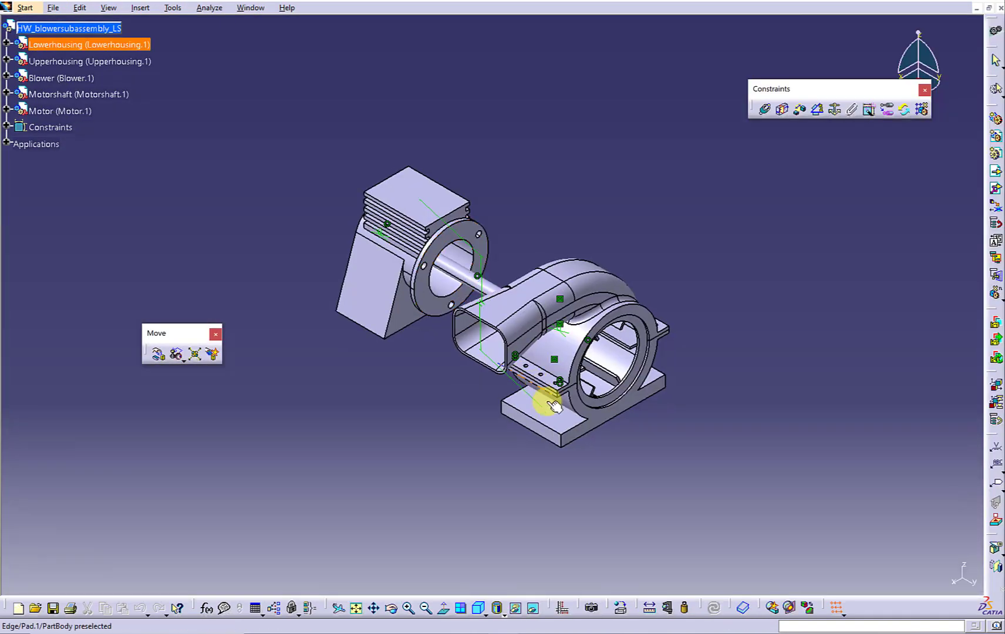
left_click(546, 432)
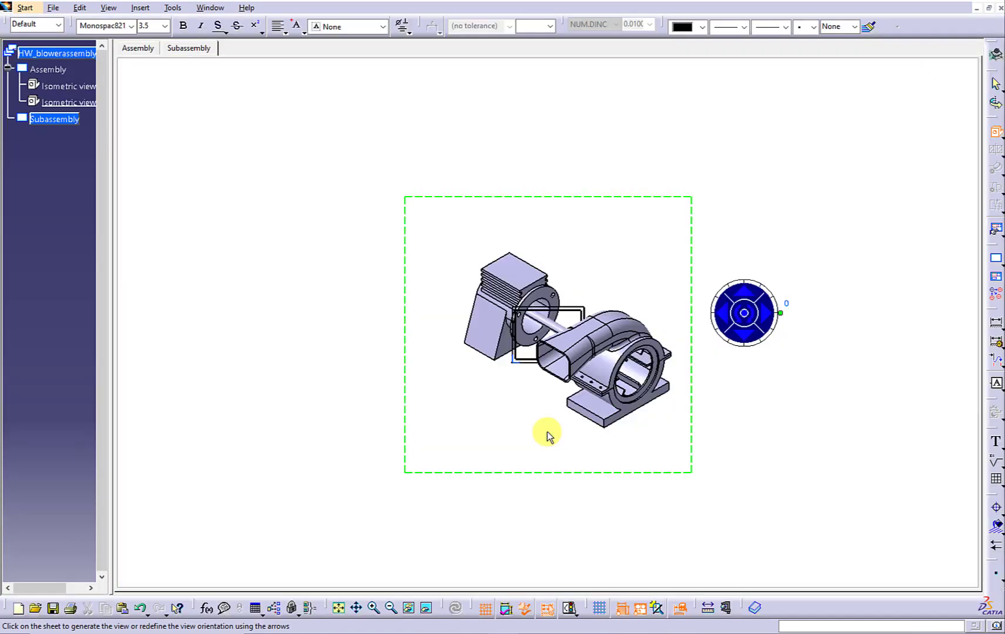
left_click(546, 432)
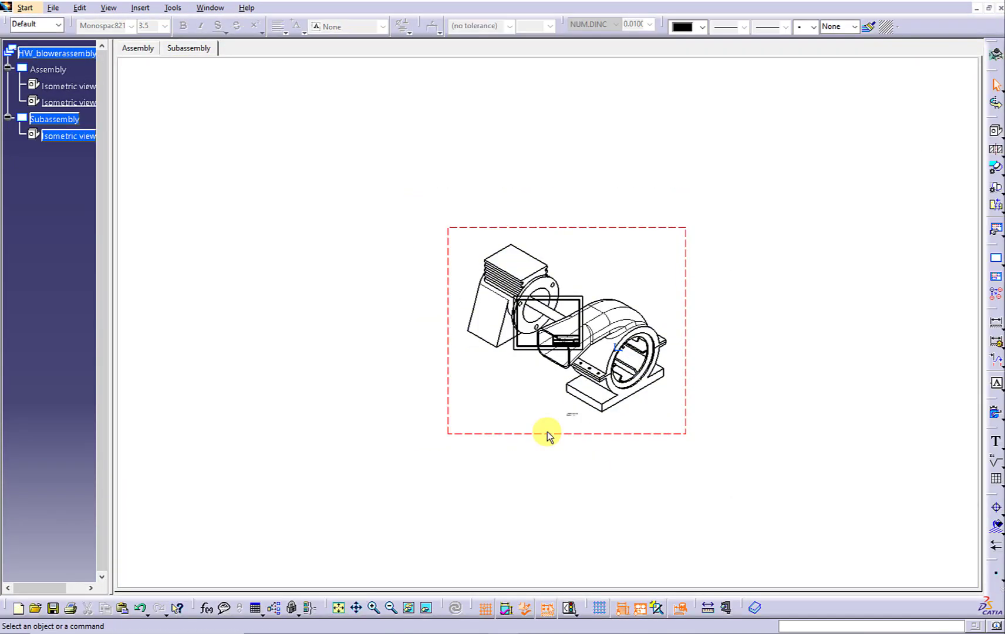
Set the subassembly isometric view's scale to 1:8 and fit the sheet to the window.
right_click(73, 141)
left_click(111, 241)
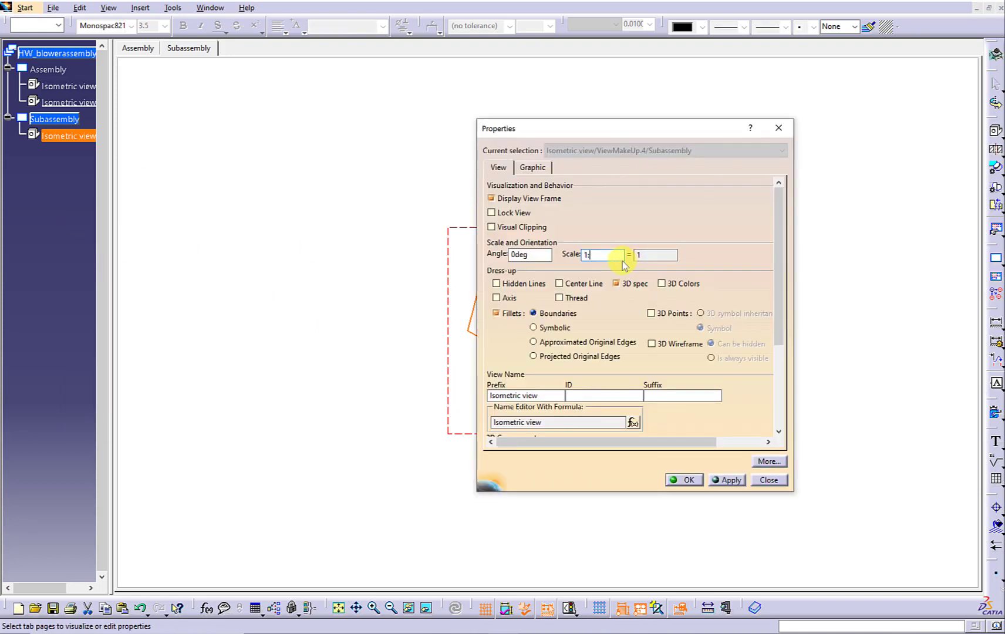
key("Return")
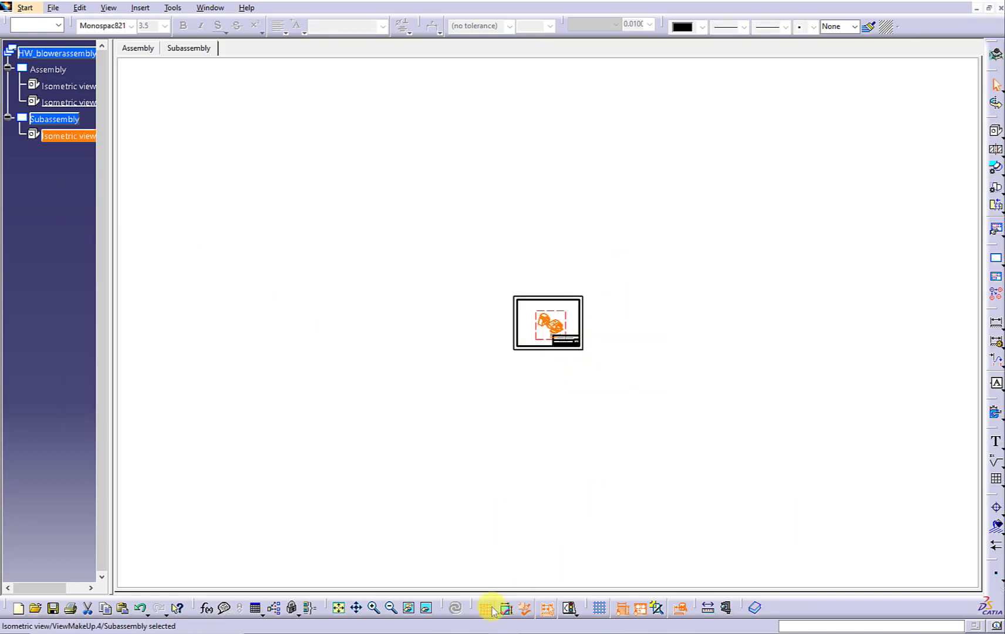
left_click(338, 607)
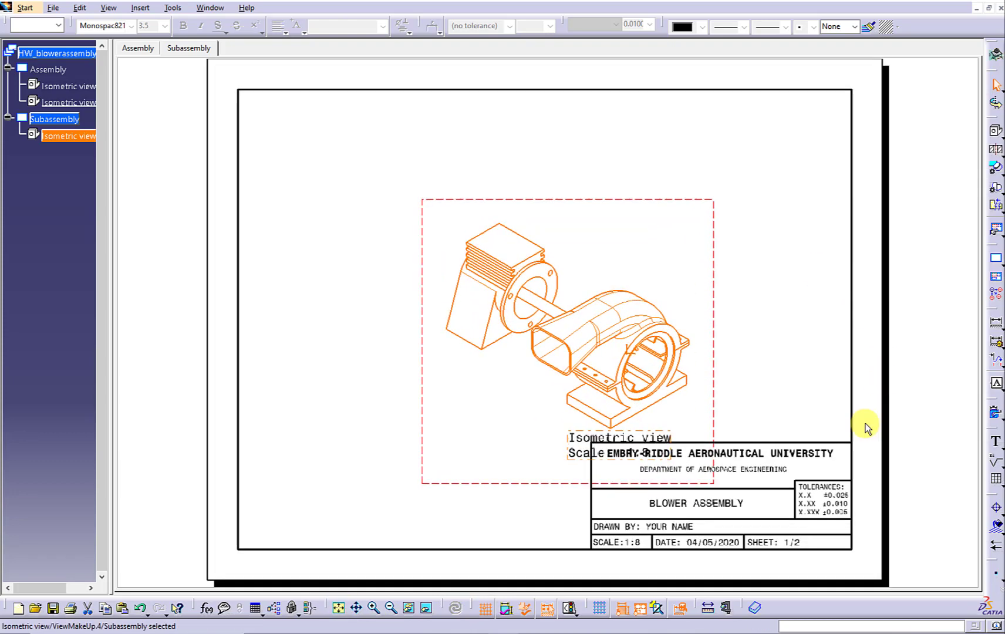
Move the assembled isometric view to the sheet's upper-right area and add an isometric view from the subassembly product's Blower assembly scene.
left_click_drag(558, 479, 691, 389)
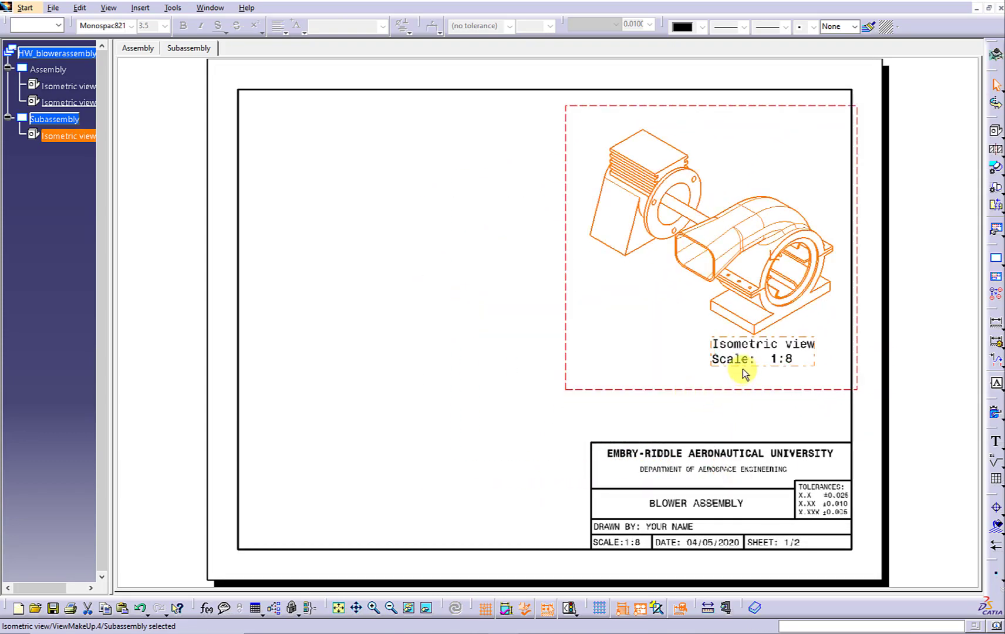
left_click(996, 132)
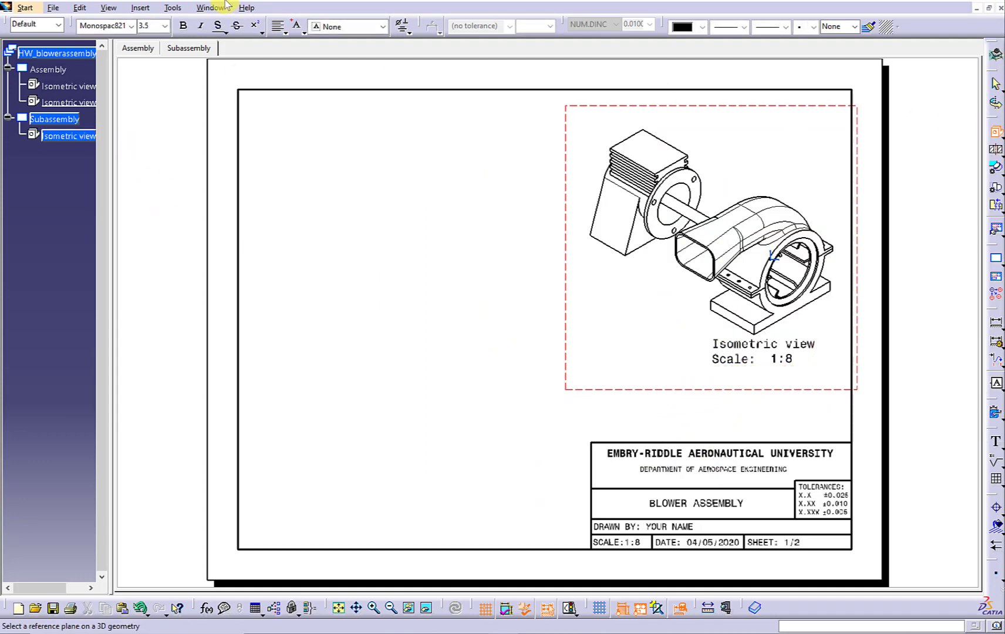
left_click(199, 8)
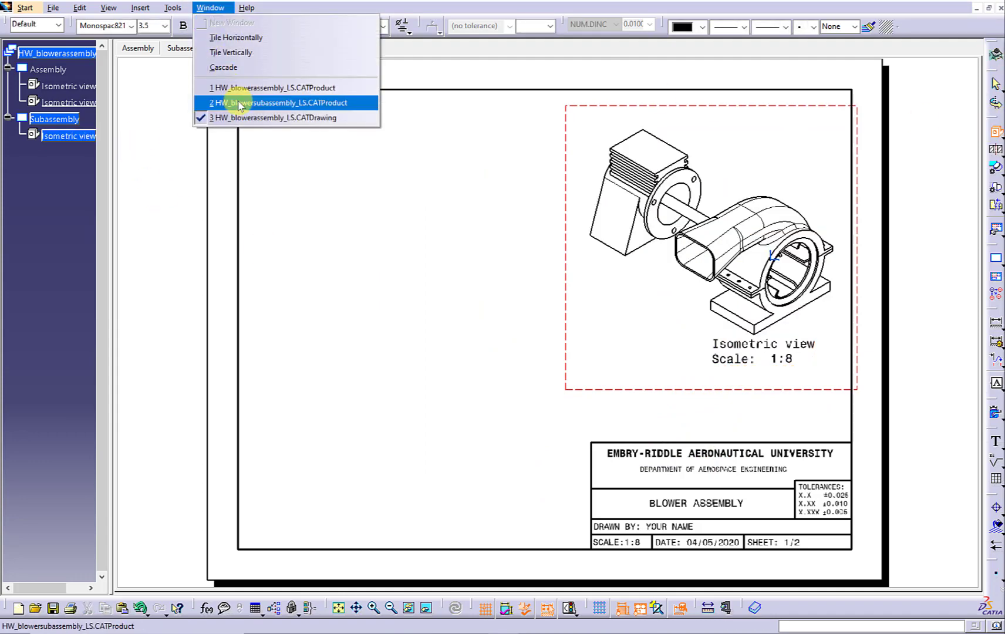
left_click(238, 103)
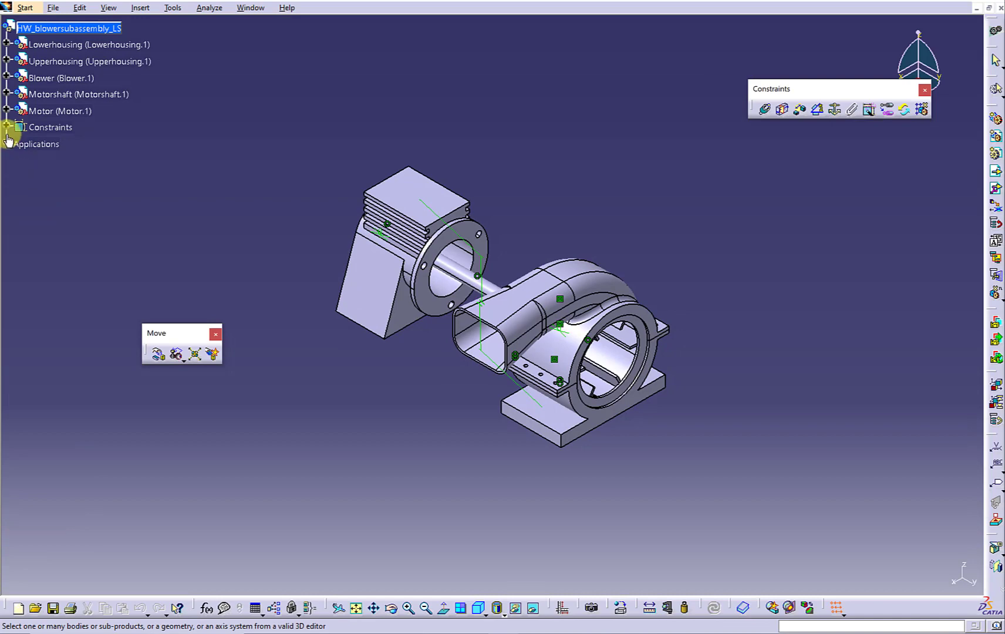
left_click(18, 159)
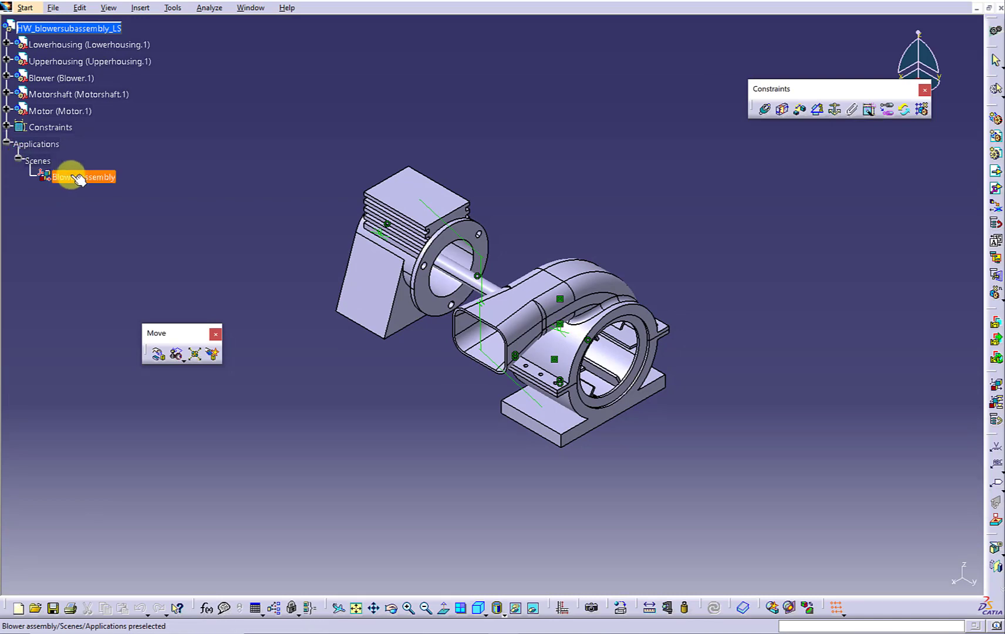
left_click(535, 428)
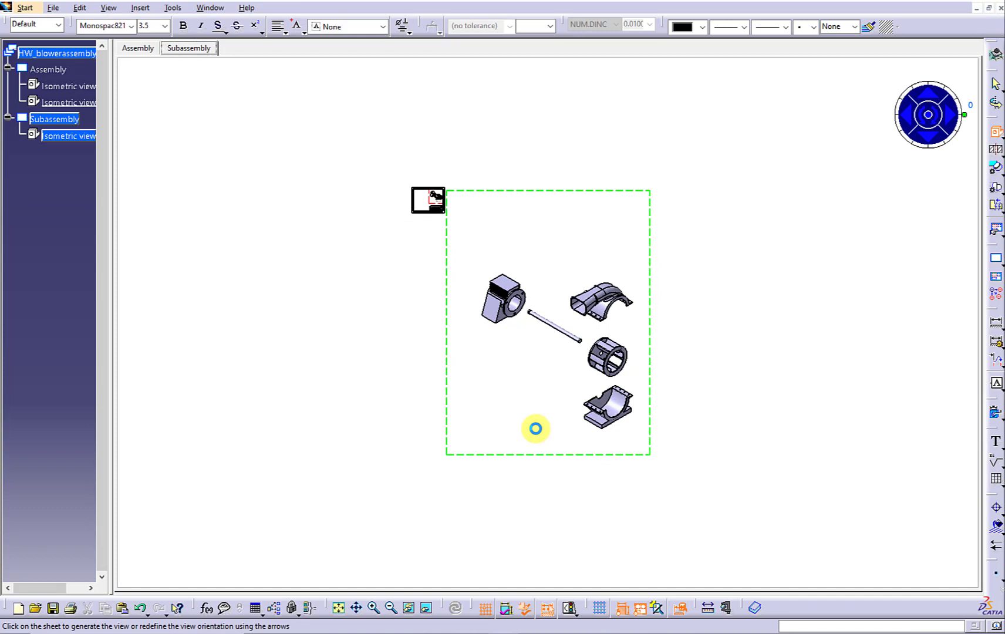
left_click(536, 430)
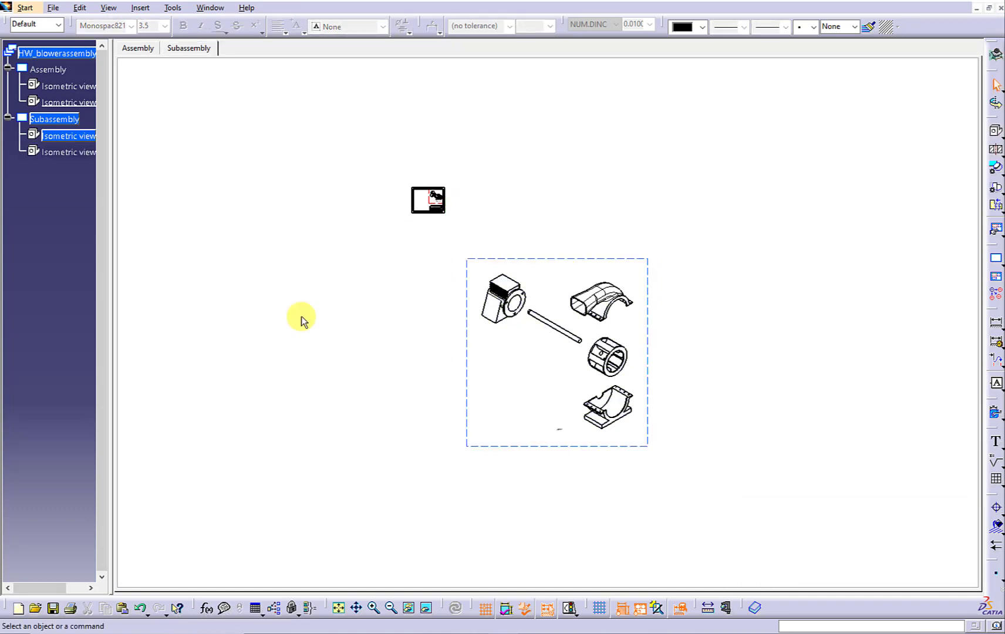
Set the scale of both isometric views on the Subassembly sheet to 1:10 and reposition them clear of the title block.
left_click(70, 140)
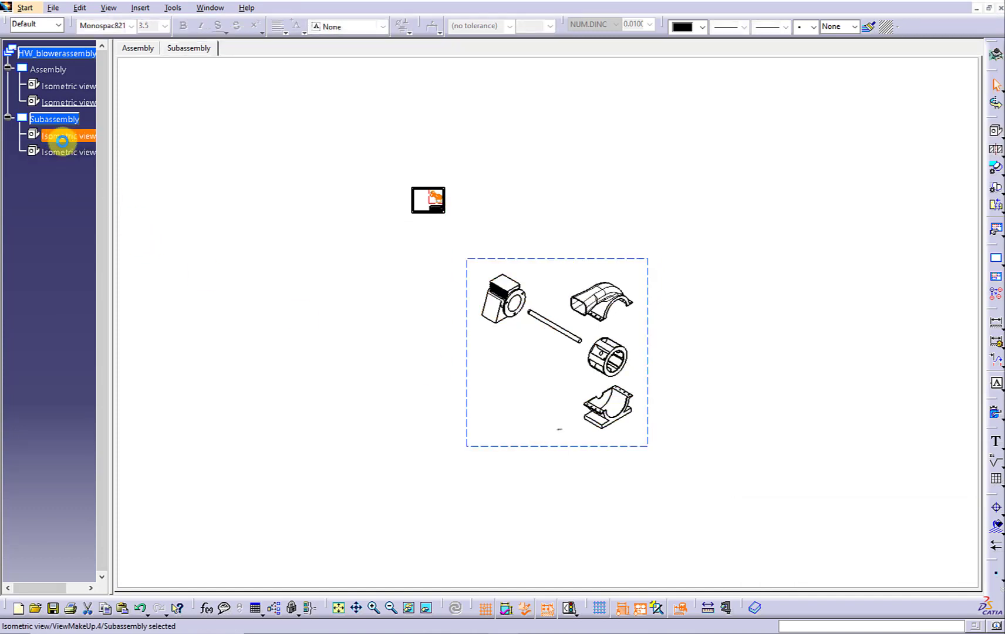
right_click(65, 153)
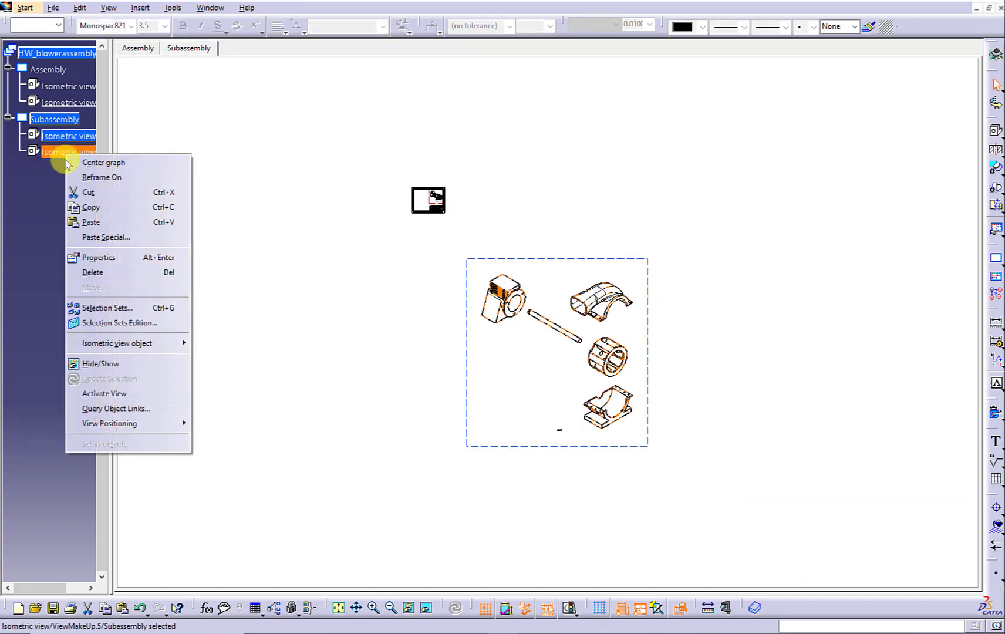
left_click(97, 257)
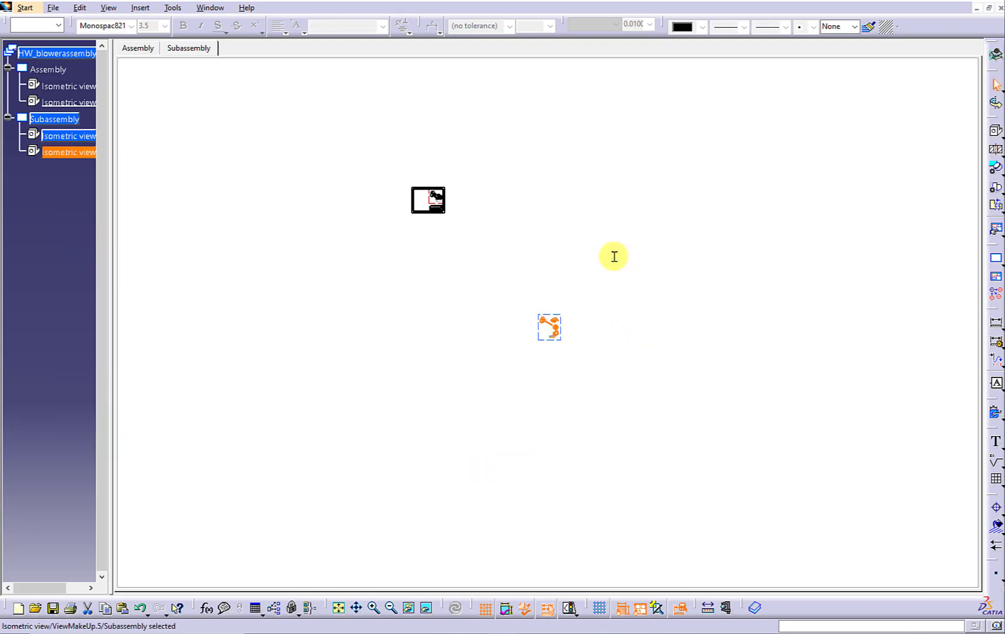
key("BackSpace")
type("9")
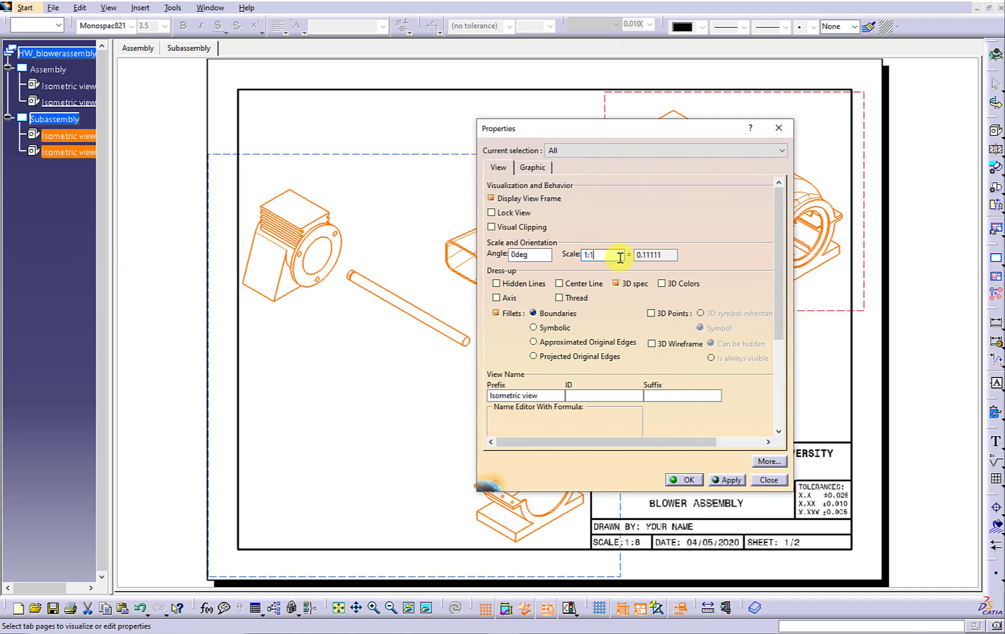
type("0")
key("Return")
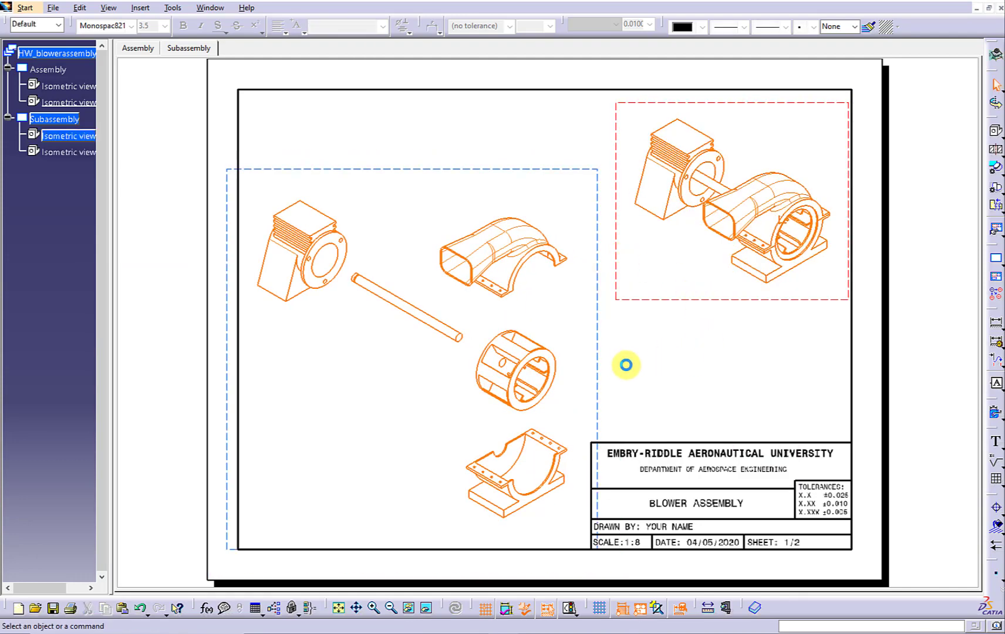
left_click_drag(598, 346, 590, 368)
left_click_drag(667, 301, 685, 283)
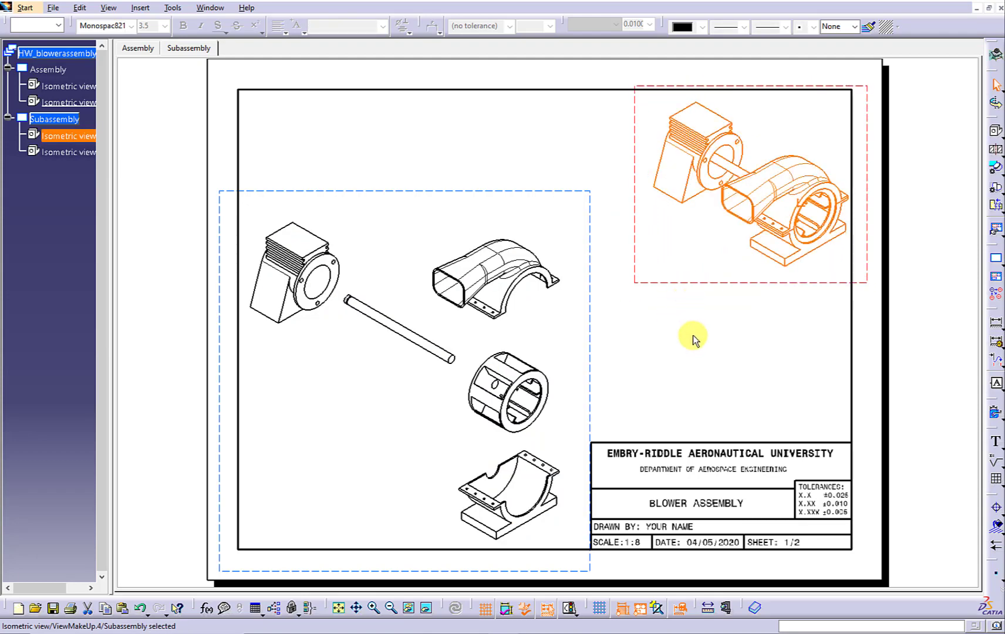
Activate the exploded isometric view, generate its part balloons and move the five balloons close to their parts.
left_click(487, 190)
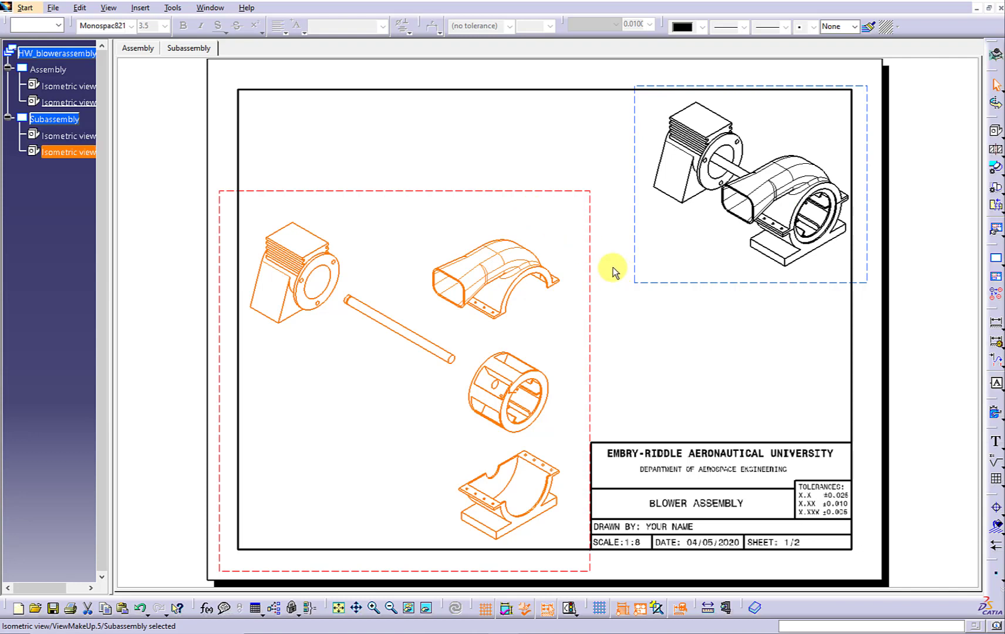
left_click(139, 8)
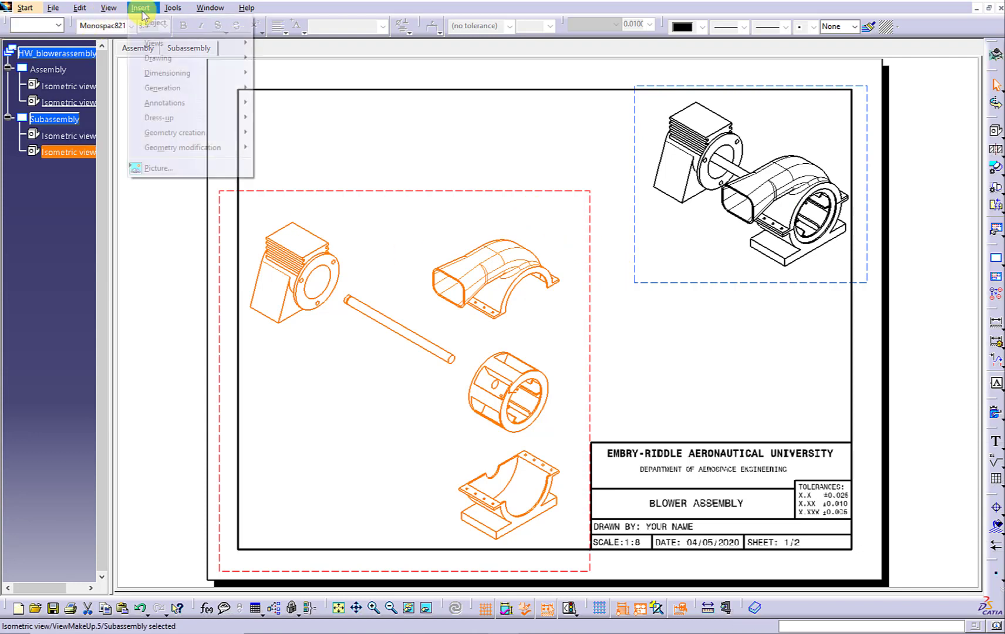
mouse_move(204, 88)
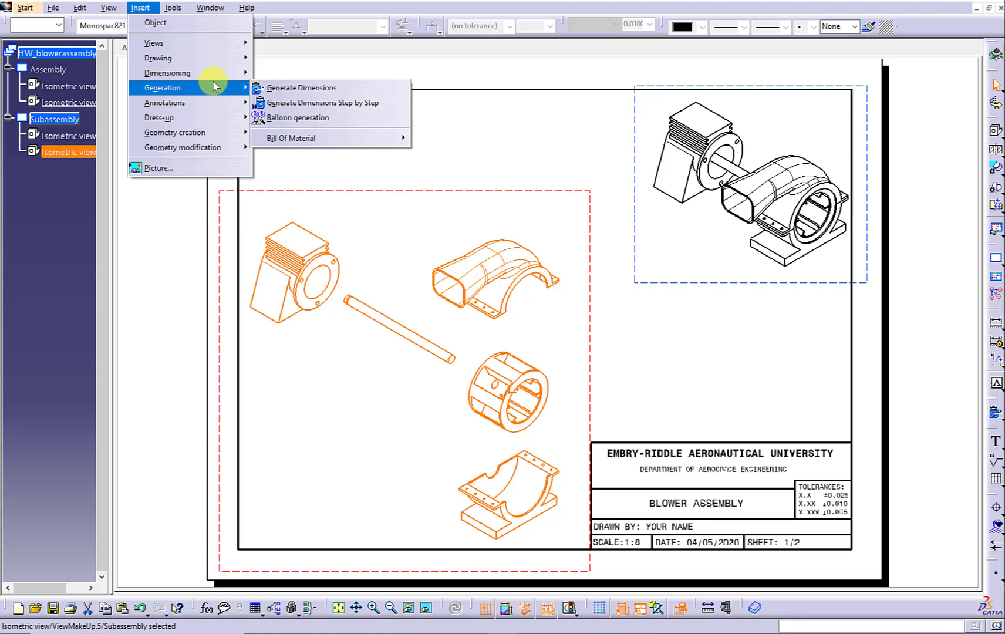
left_click(296, 117)
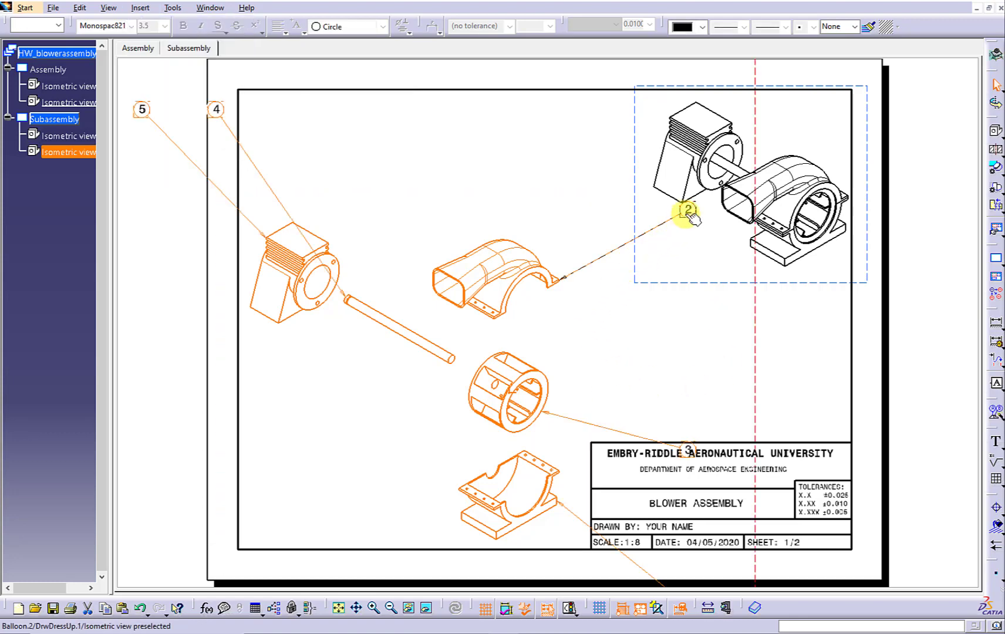
left_click_drag(688, 211, 592, 223)
left_click_drag(684, 449, 601, 342)
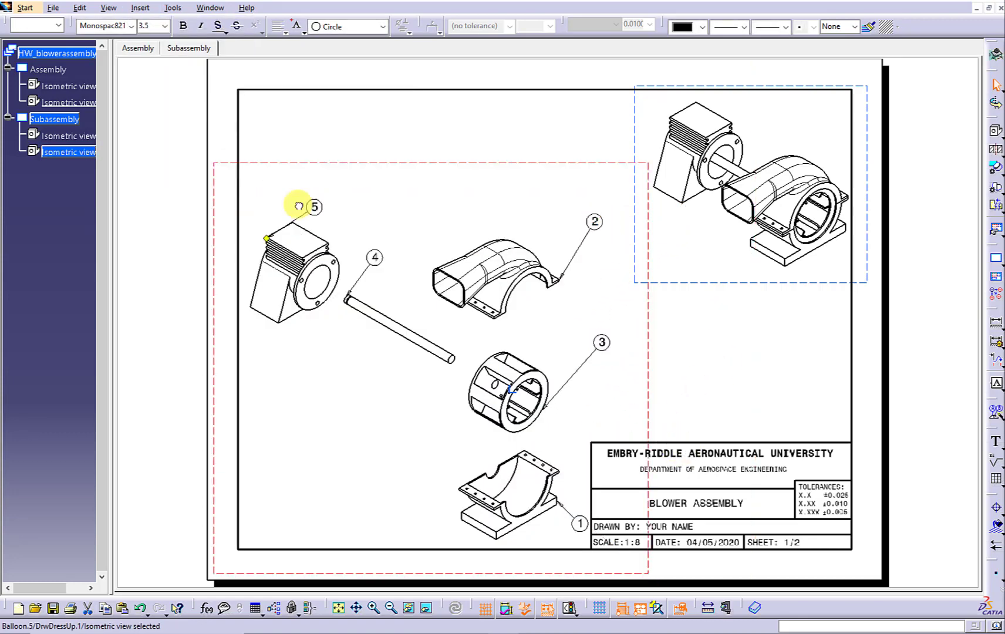
left_click_drag(274, 206, 266, 204)
left_click(377, 227)
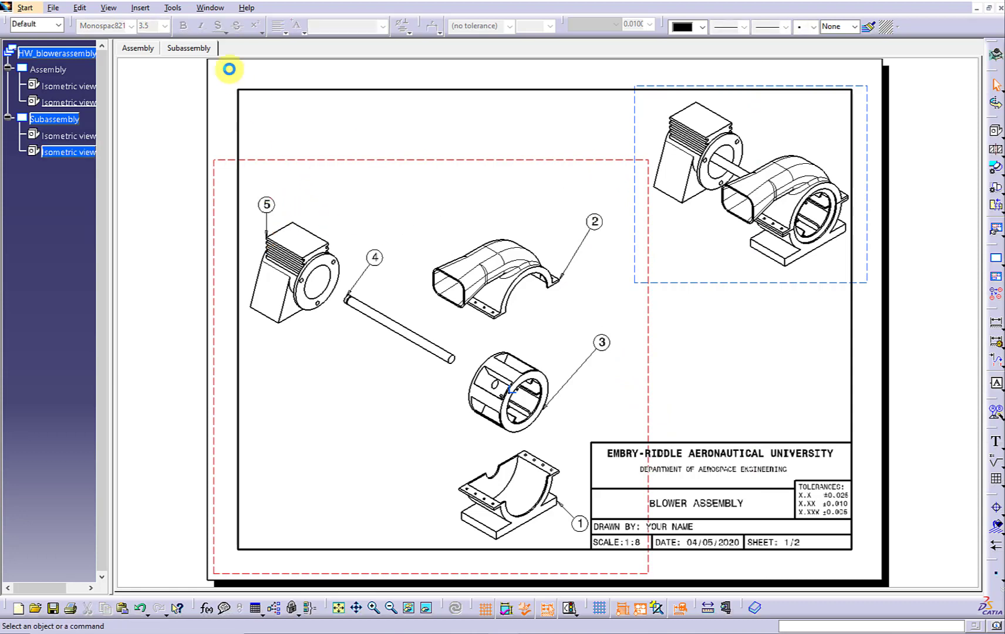
Insert the HW_blowersubassembly_LS bill of material in the sheet's upper-left area, above the exploded view.
left_click(144, 7)
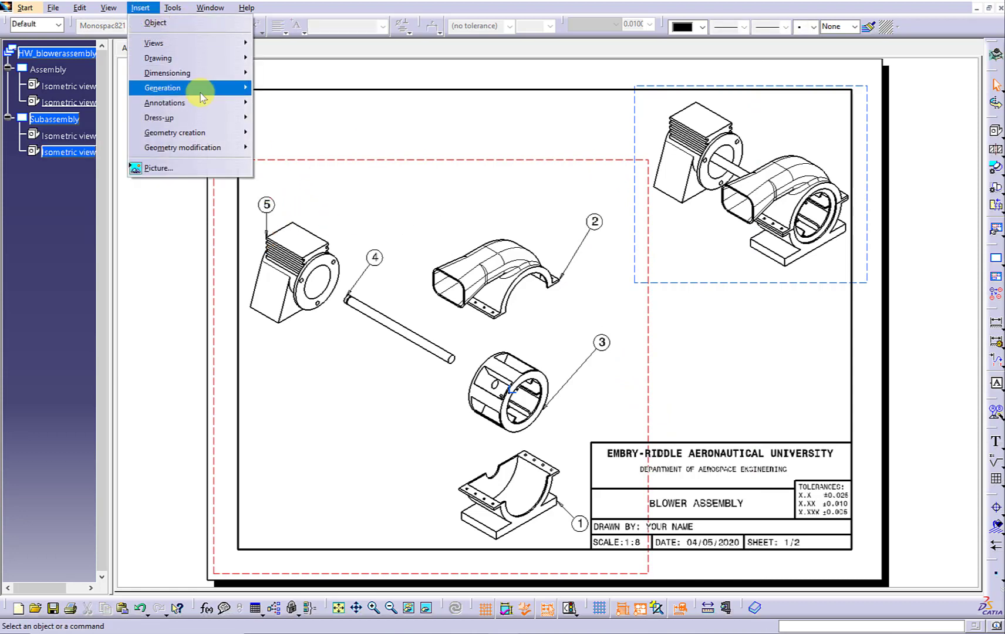
mouse_move(202, 88)
mouse_move(358, 147)
left_click(429, 155)
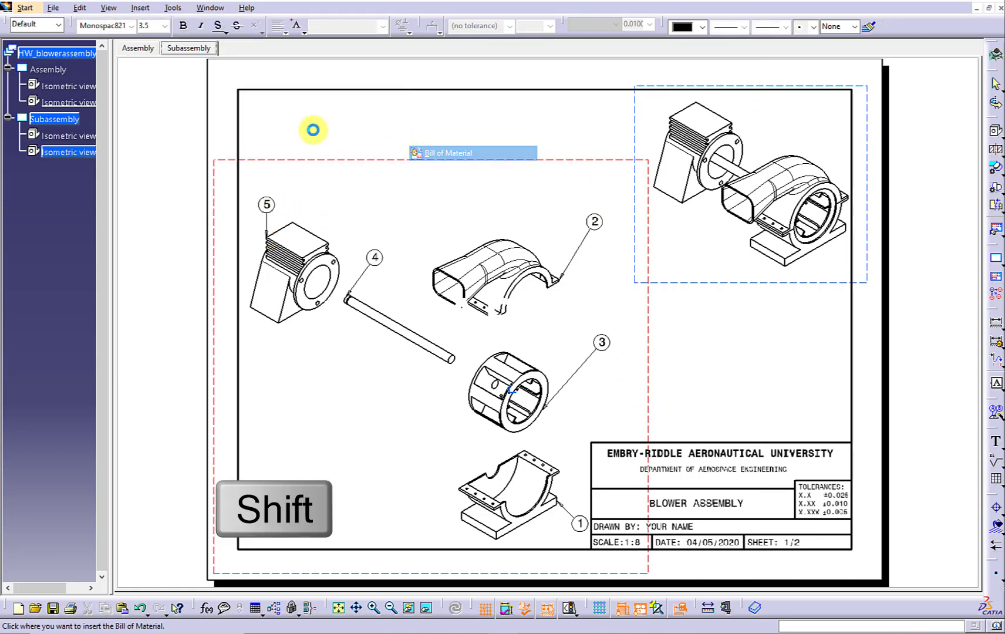
left_click(281, 125)
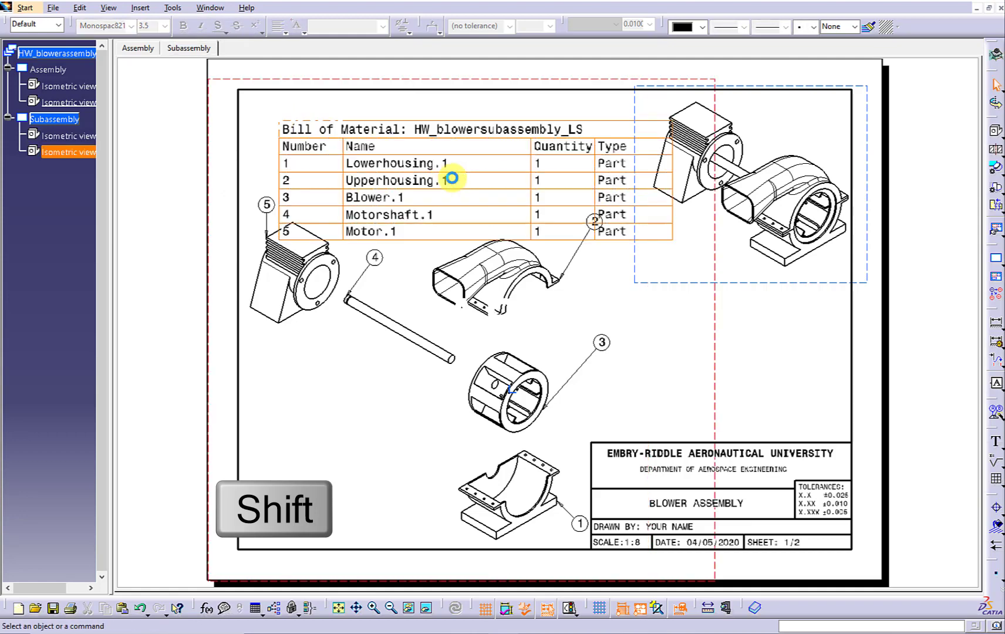
left_click_drag(456, 180, 437, 163)
Set the bill of material's text size to 2.5 mm and move the table into the border's upper-left corner.
left_click(165, 26)
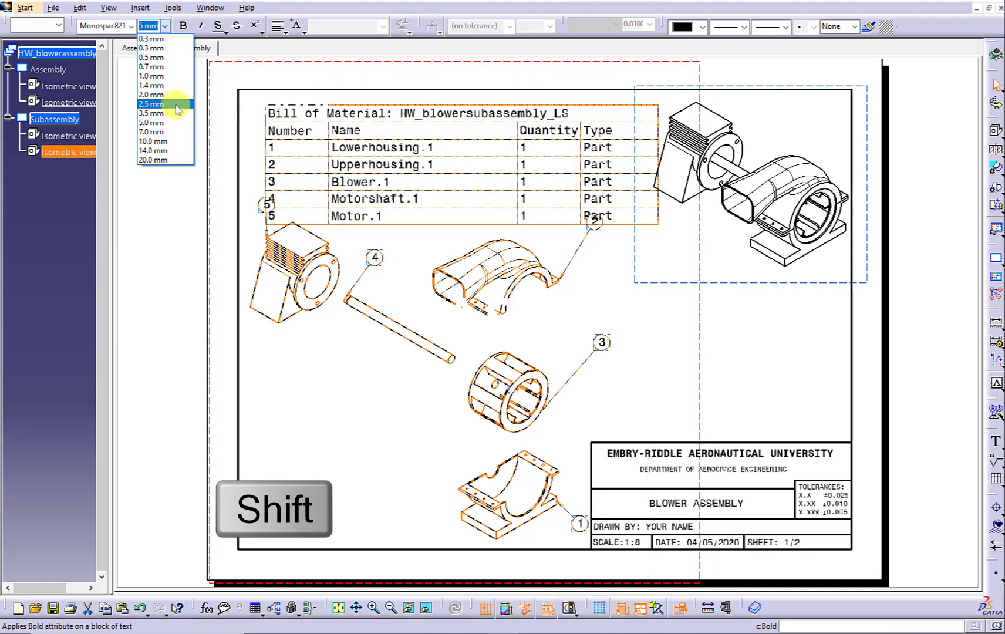
left_click(170, 103)
left_click_drag(437, 173, 421, 163)
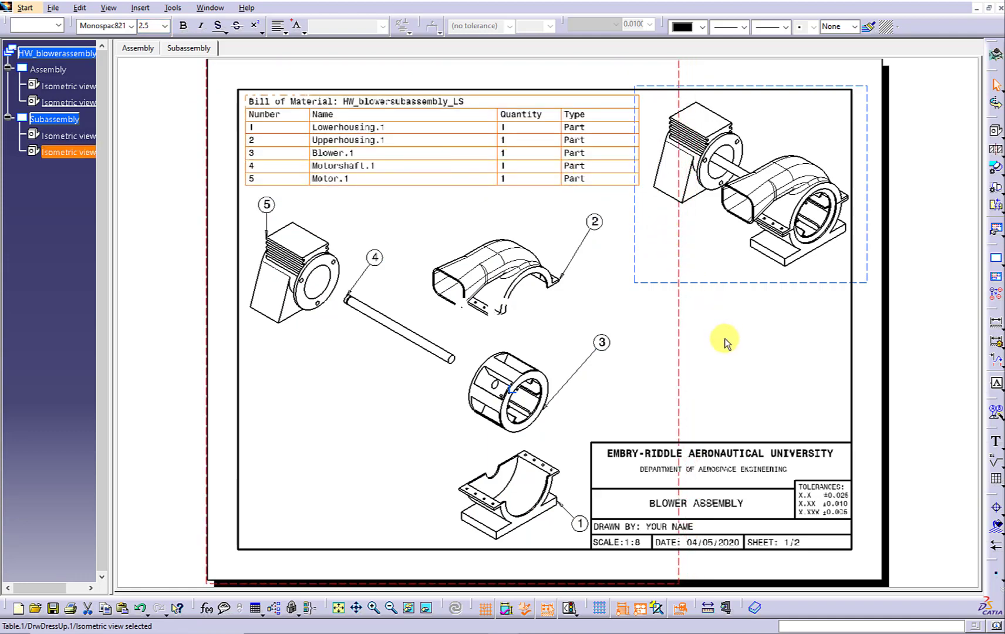
Change the bill of material's font to Copperplate and deselect the table.
left_click(130, 26)
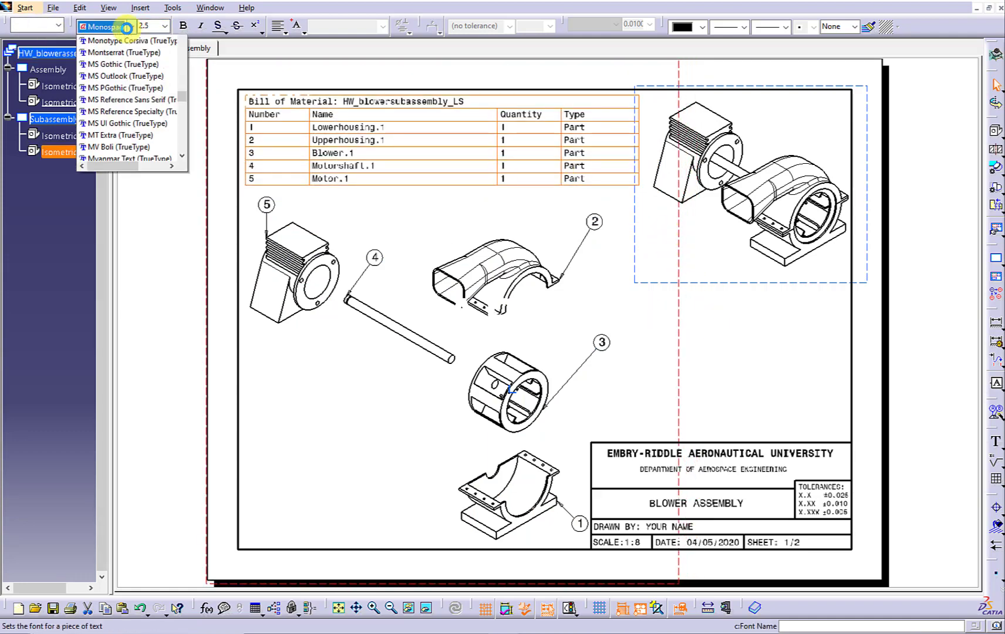
scroll(182, 59, "up", 10)
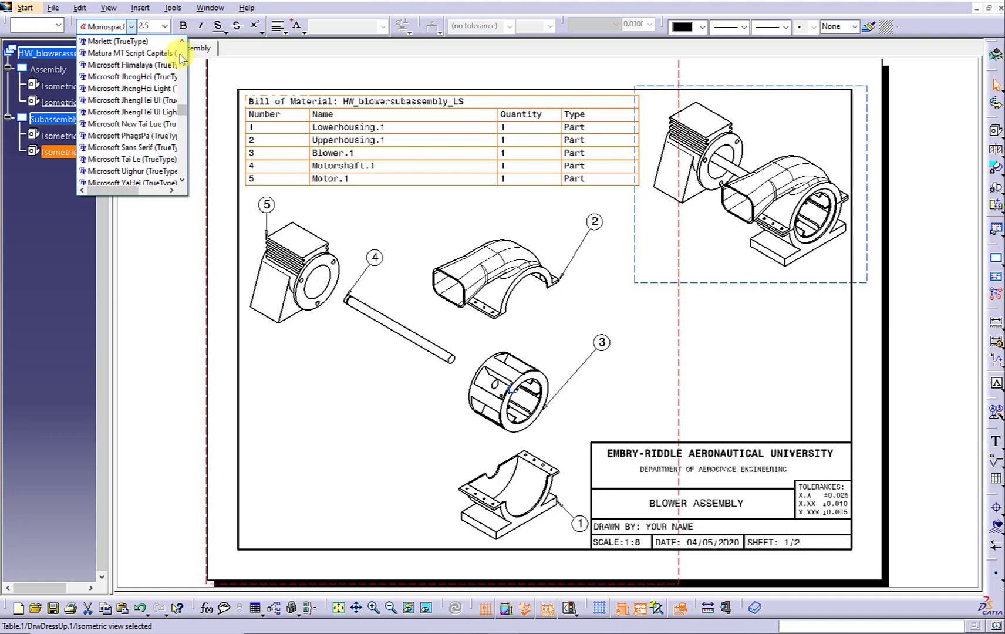
scroll(182, 59, "up", 10)
left_click(126, 164)
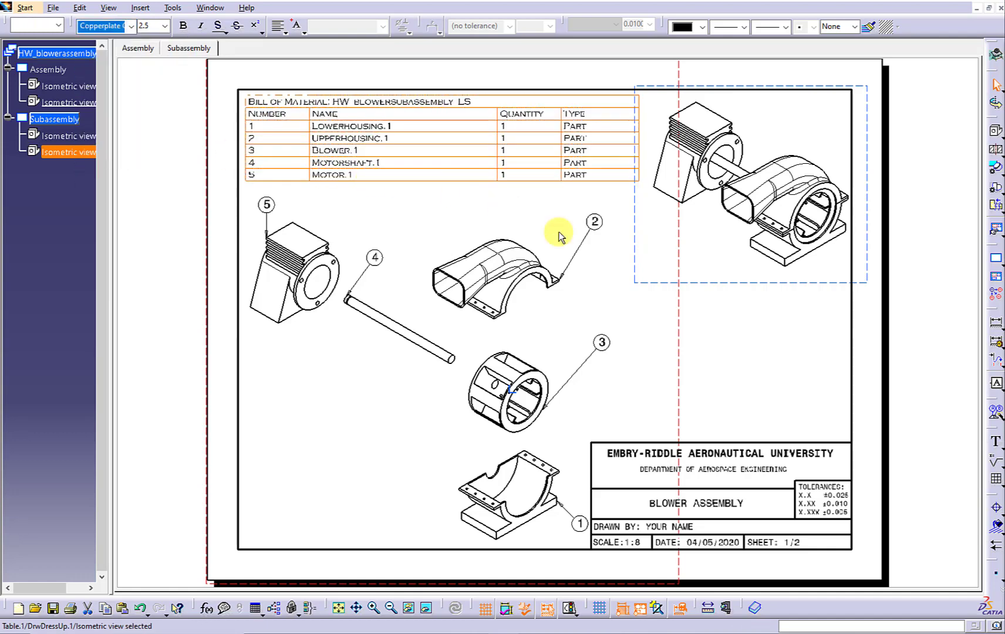
left_click(705, 332)
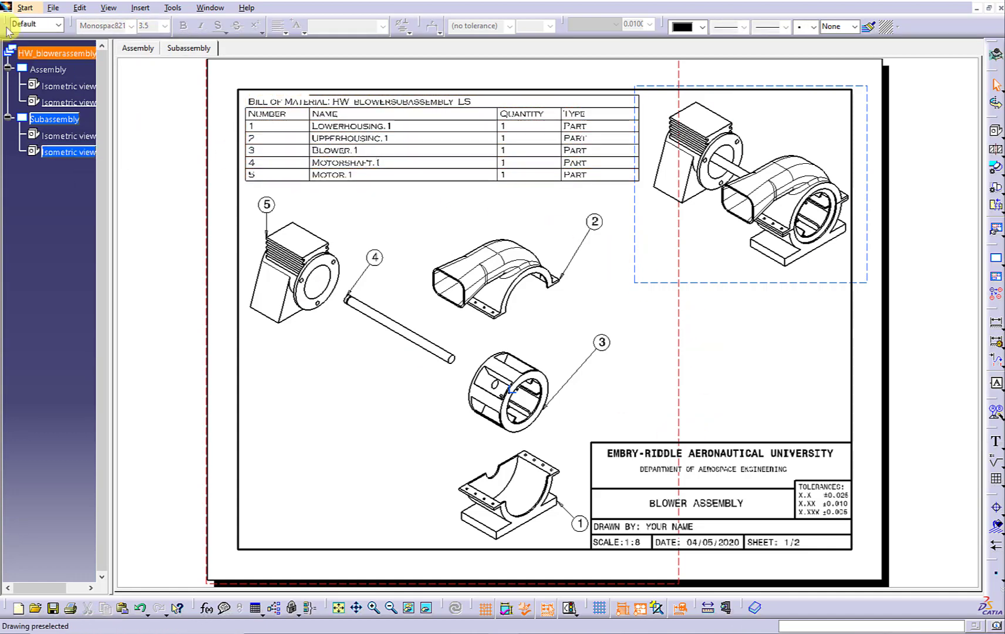
Switch to the sheet background and change the title block's sheet number to SHEET: 2/2.
left_click(79, 8)
left_click(135, 330)
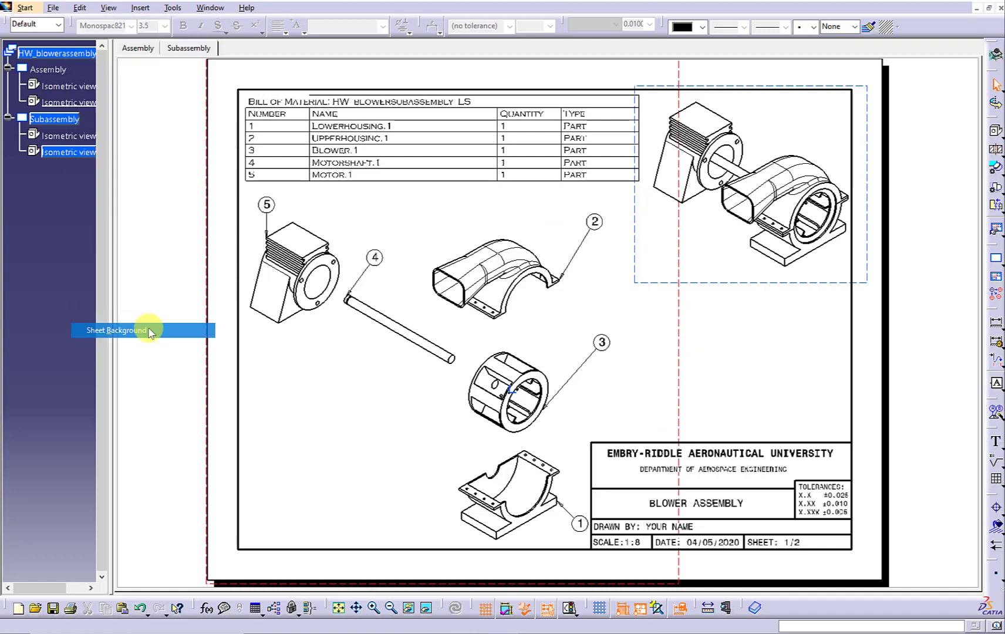
left_click(784, 484)
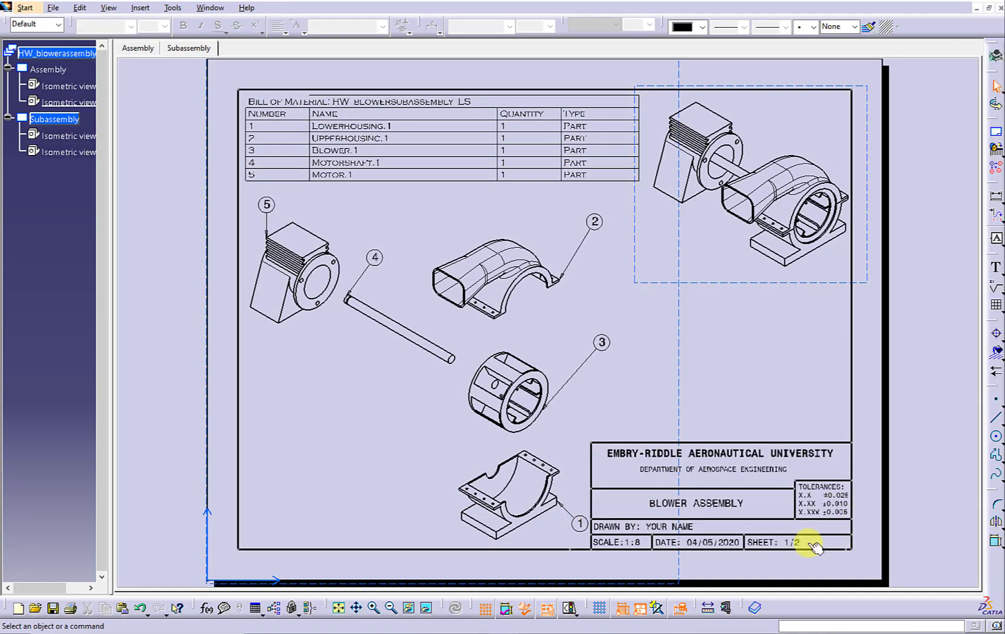
left_click(807, 543)
double_click(804, 545)
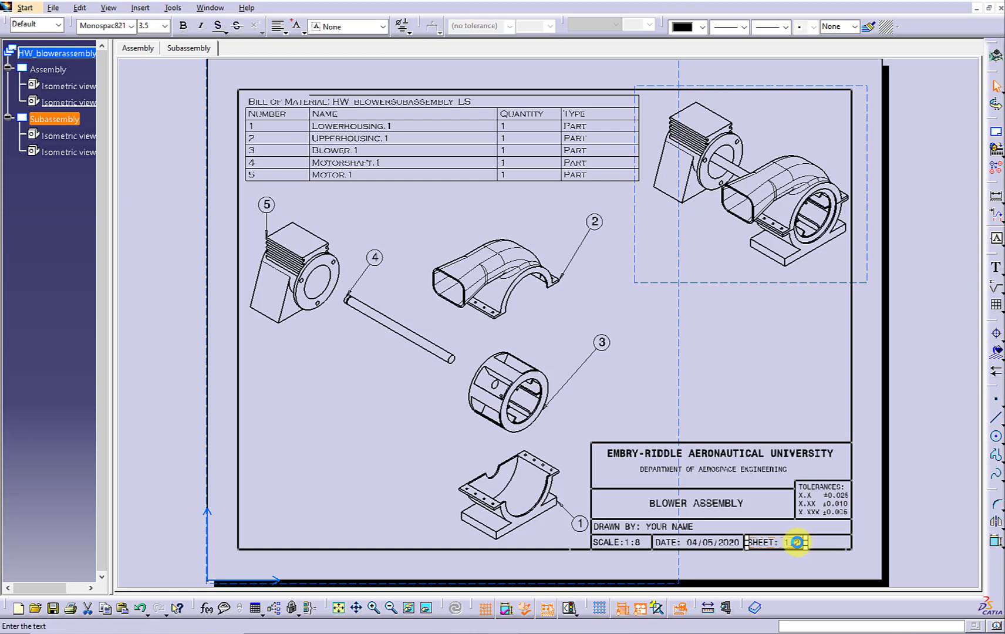
left_click(783, 529)
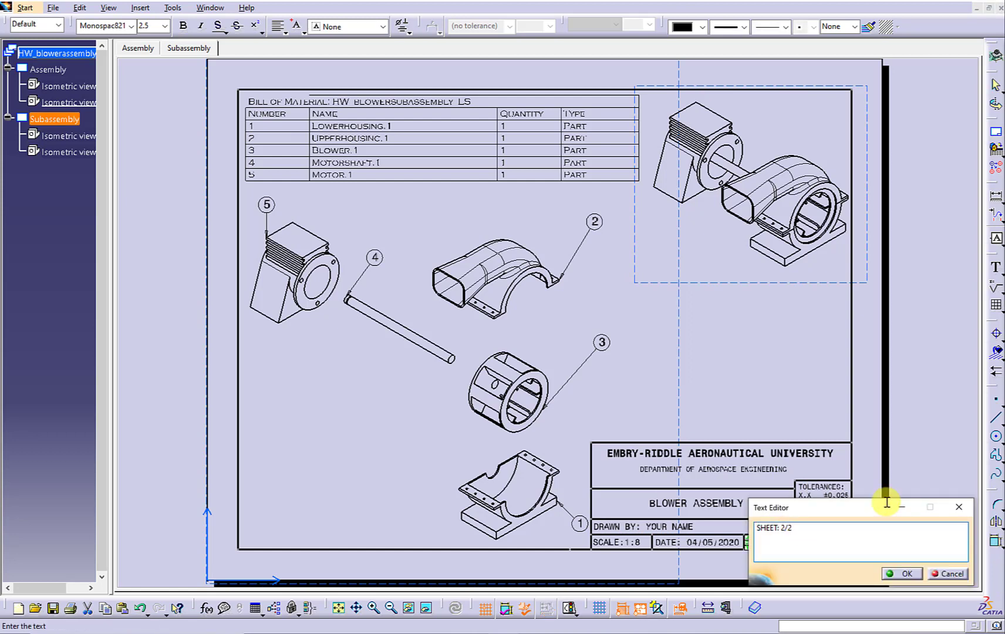
left_click(907, 574)
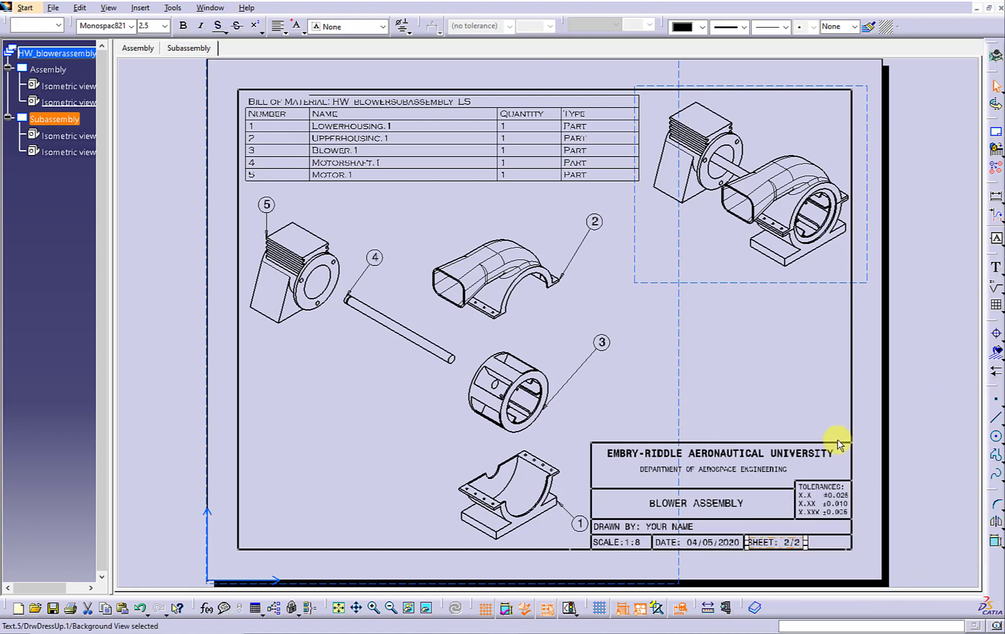
Change the title block's scale text to SCALE:1:10.
double_click(634, 542)
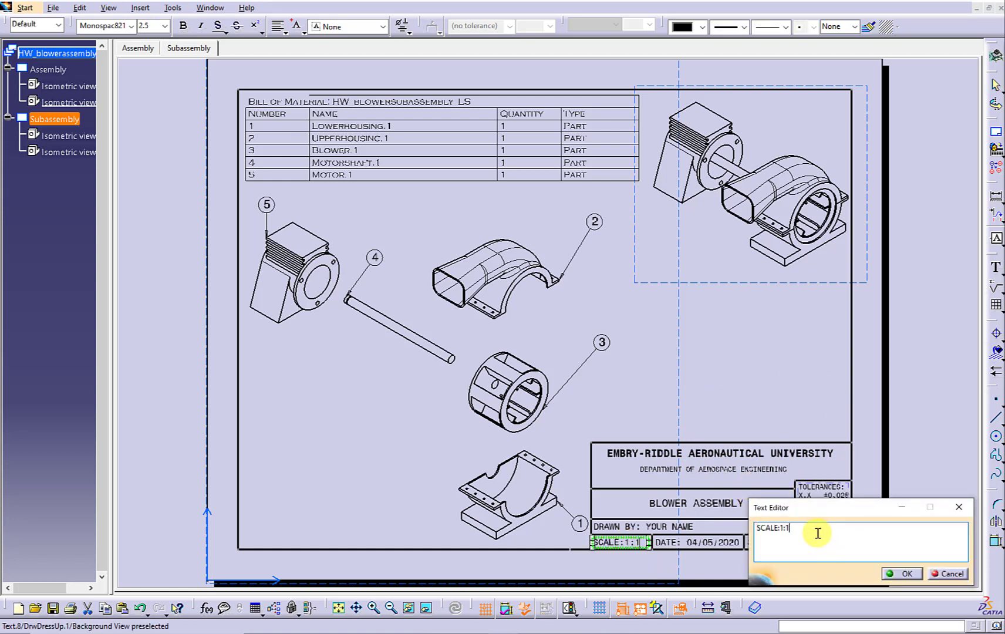
left_click(908, 574)
left_click(738, 517)
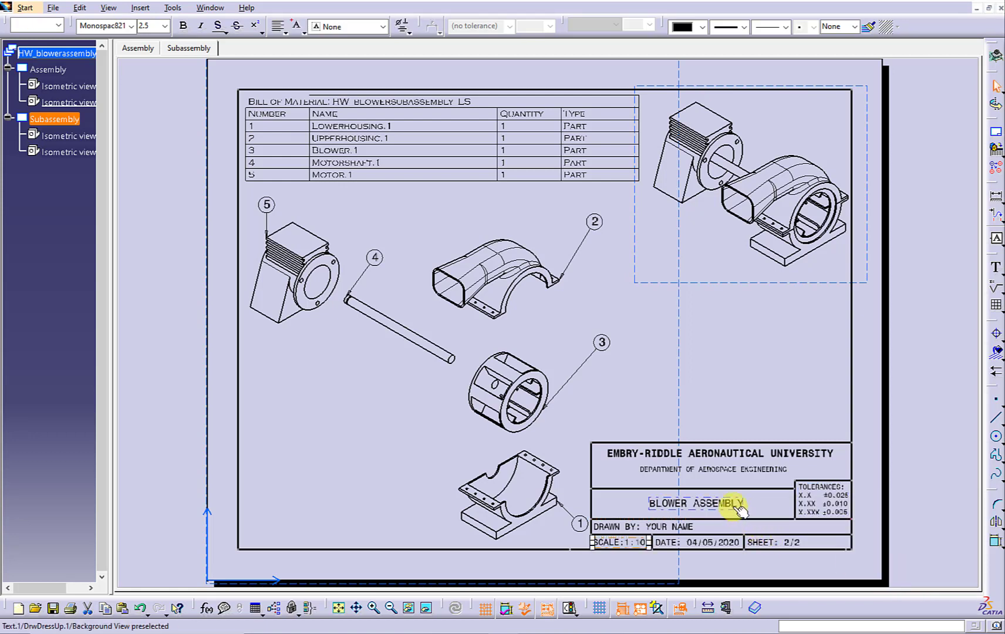
Change the title block's drawing title to BLOWER SUBASSEMBLY and return to the working views.
double_click(738, 508)
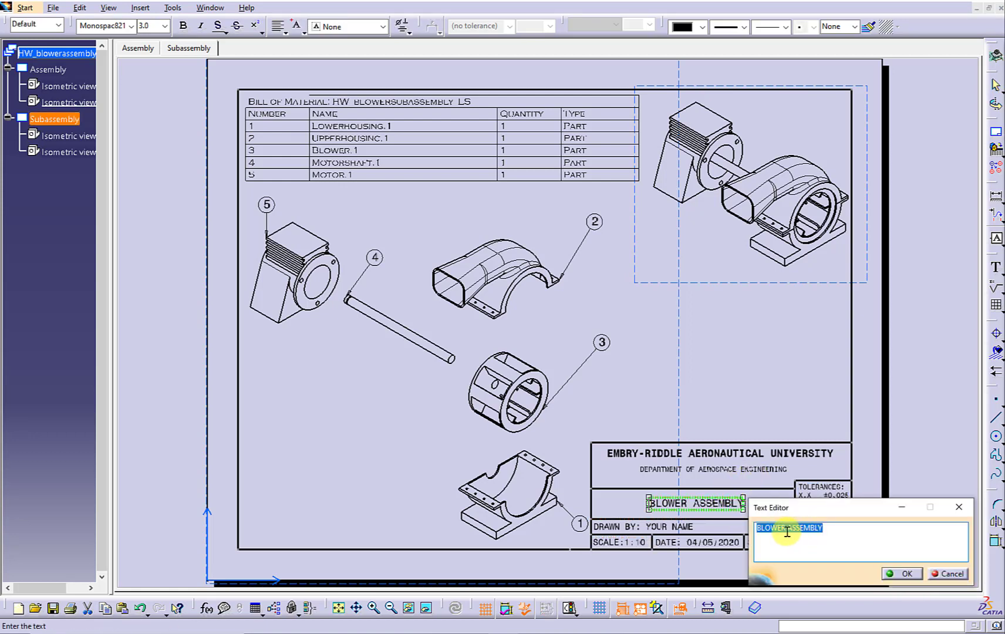
left_click(787, 529)
type("SUB")
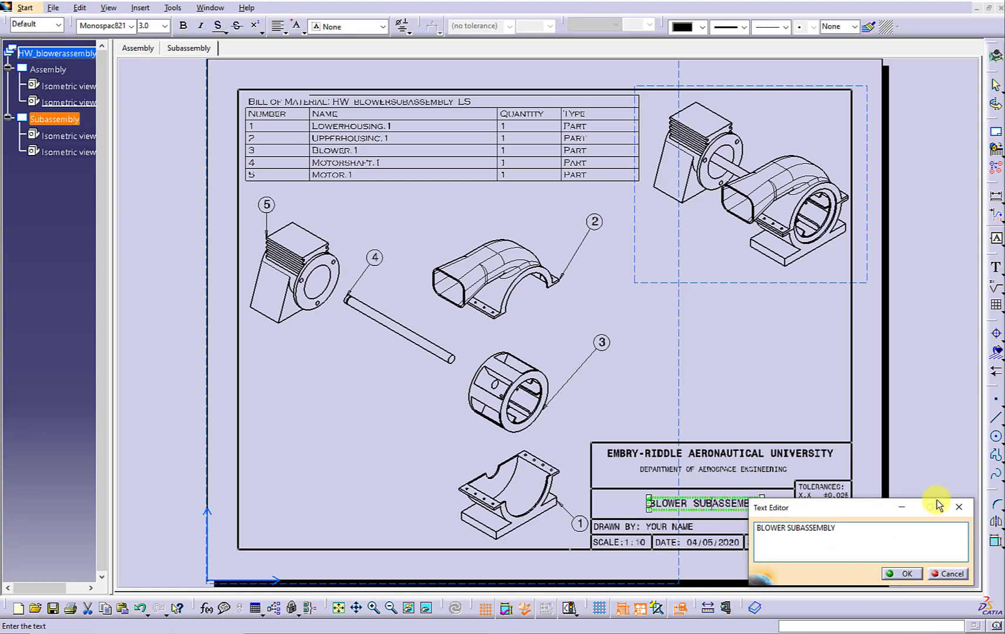
left_click(905, 574)
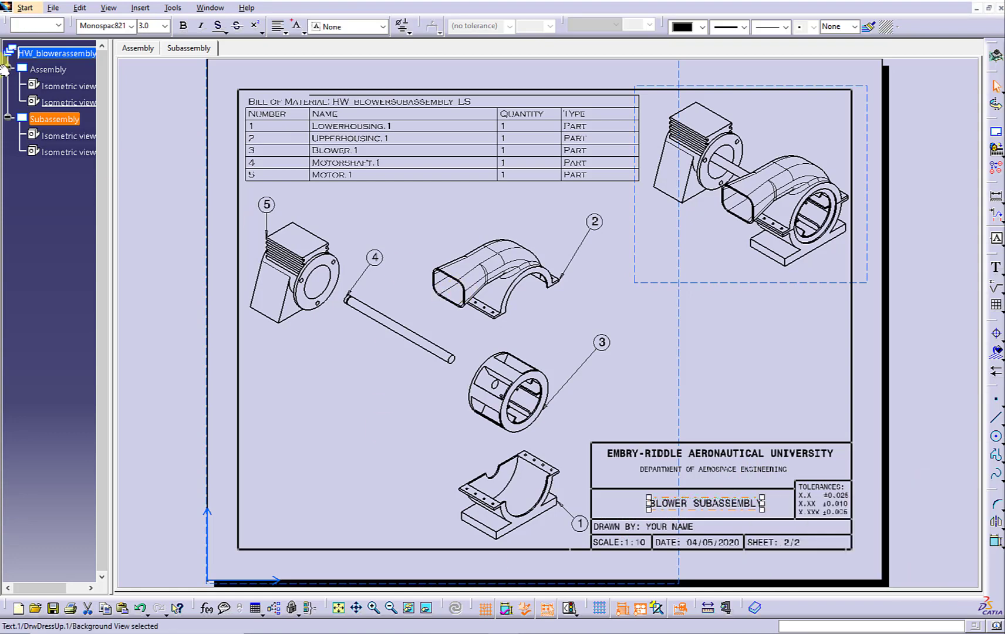
left_click(80, 9)
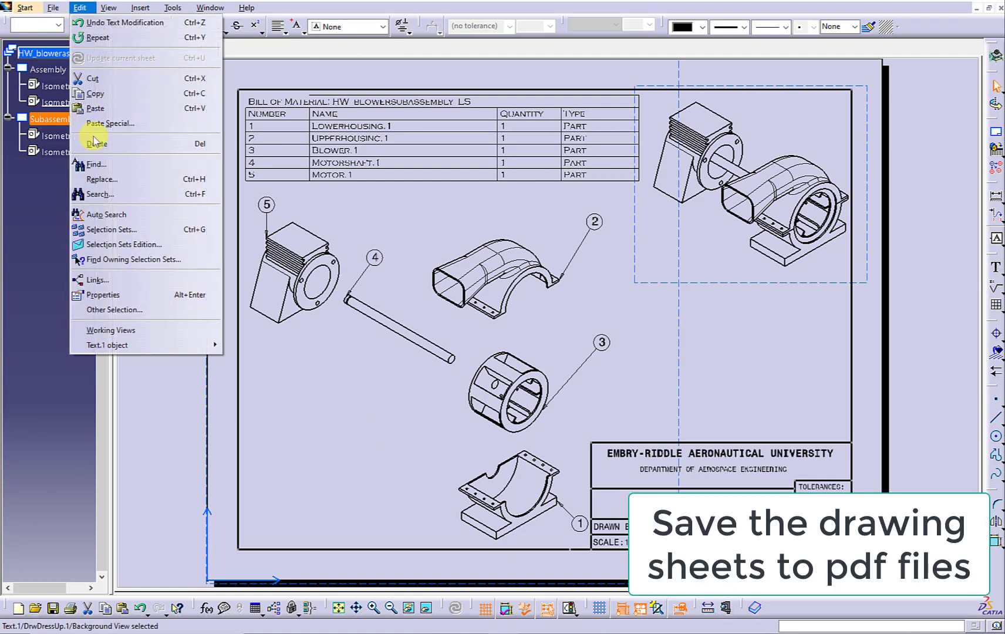
left_click(150, 325)
left_click(752, 417)
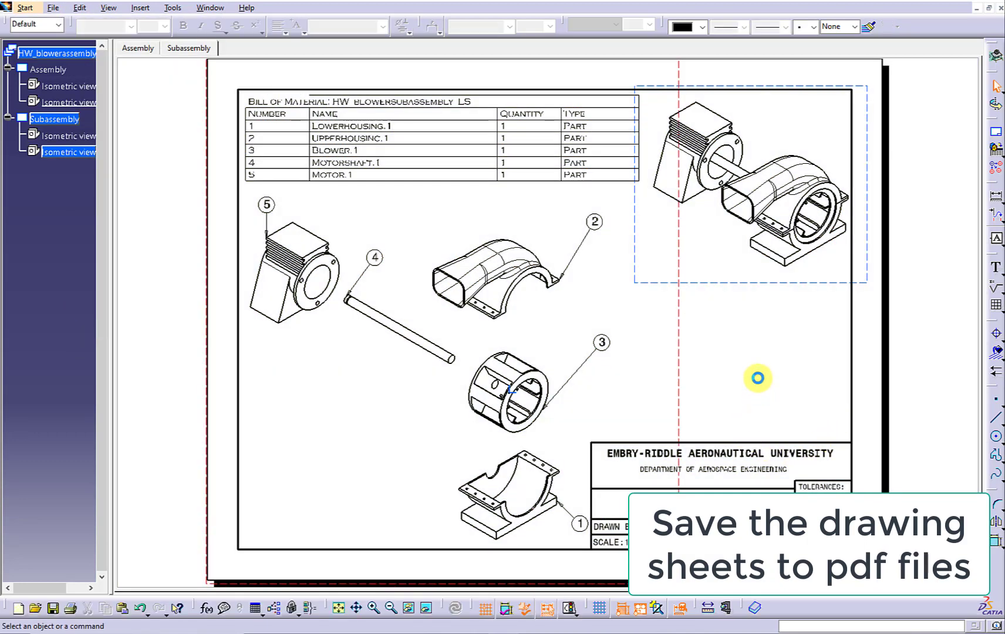
Save the drawing sheets in PDF format under the file name HW_blowerassembly_LS in the HW_BlowerAssembly folder.
left_click(53, 8)
left_click(74, 101)
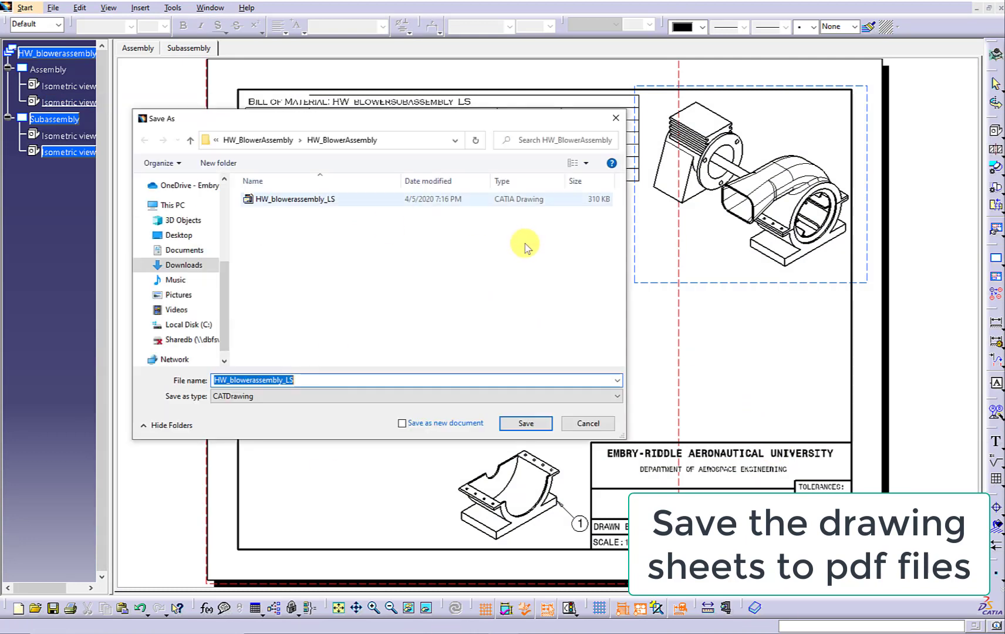
left_click(243, 396)
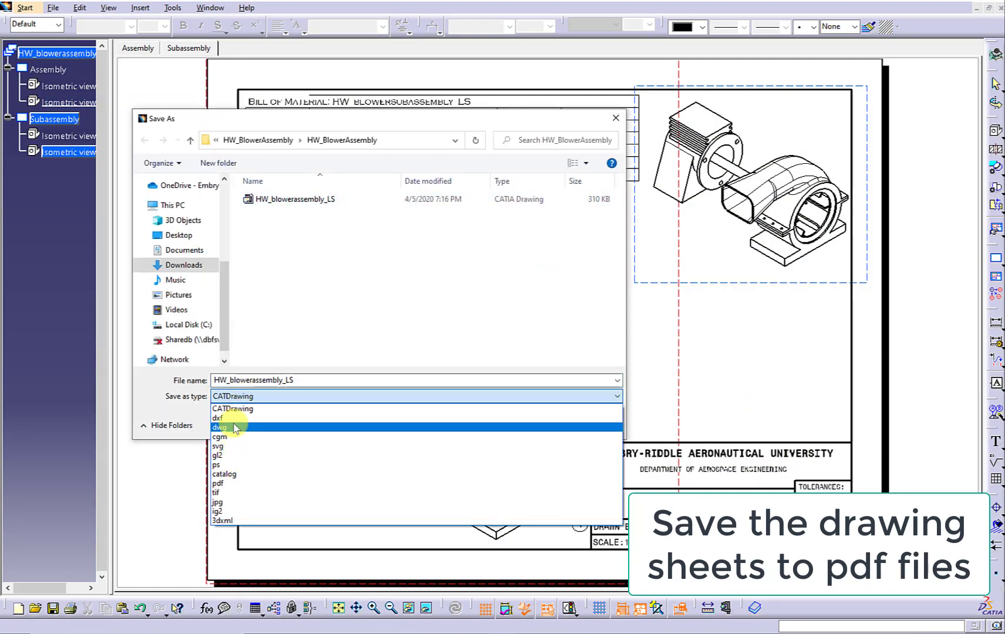
left_click(282, 482)
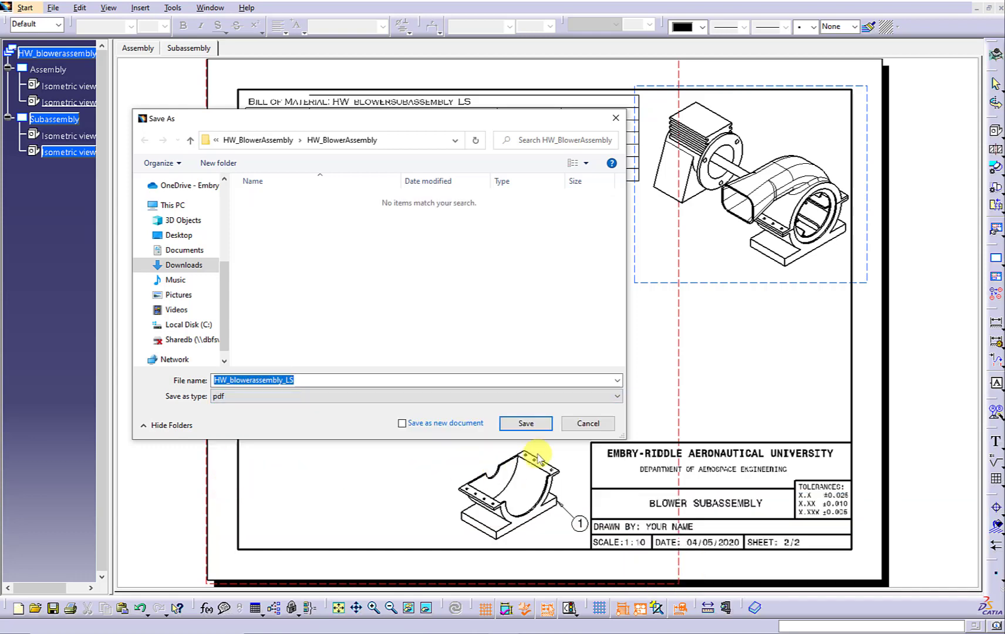
left_click(531, 422)
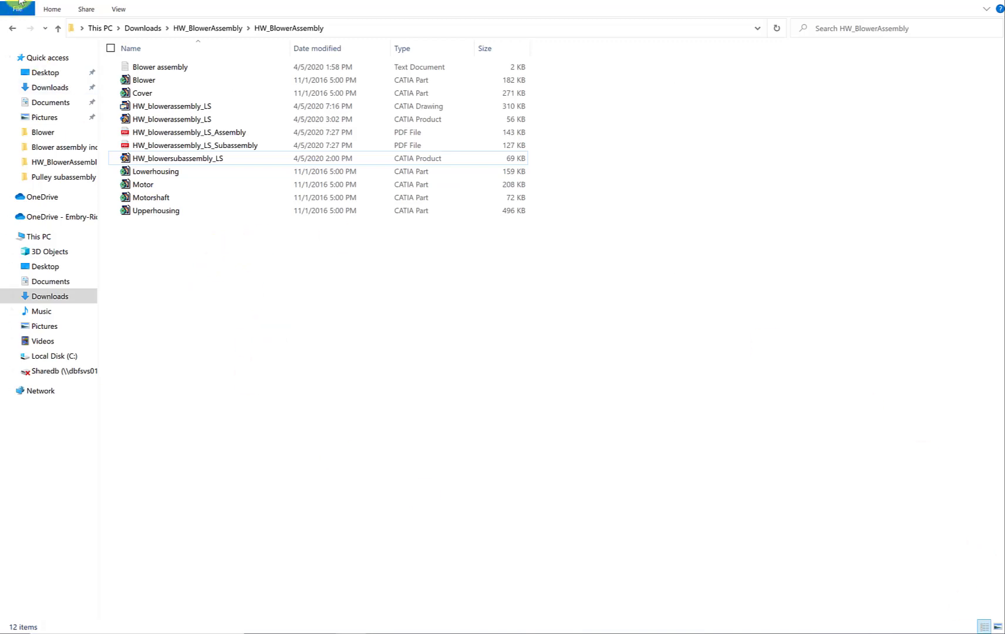
In File Explorer, go back to the parent folder and rename the inner HW_BlowerAssembly folder to HW_BlowerAssembly_LS.
left_click(13, 24)
right_click(169, 68)
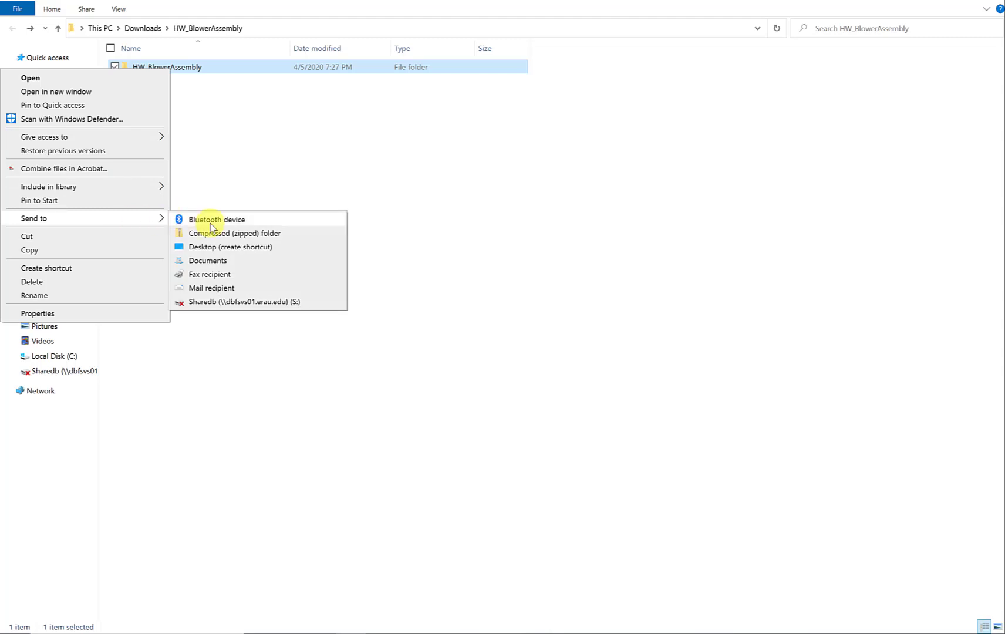
left_click(231, 134)
left_click(202, 68)
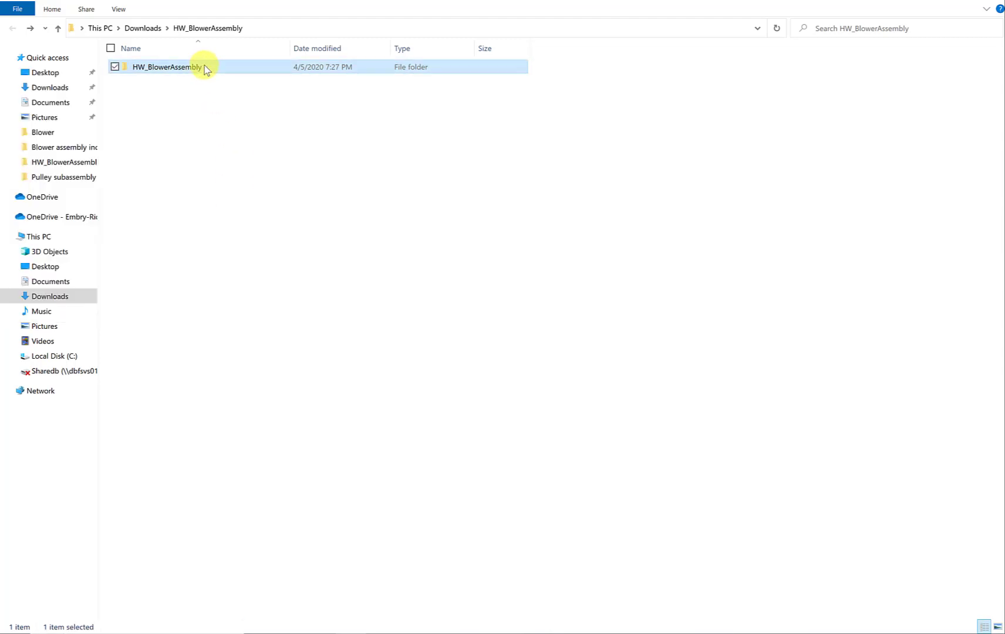
left_click(210, 68)
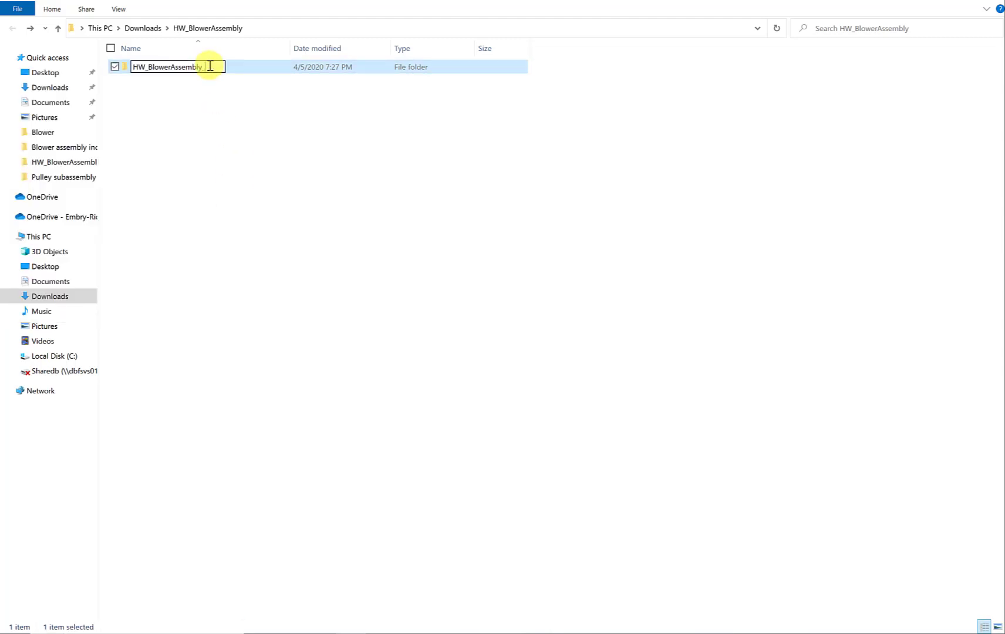
key("Return")
Compress the HW_BlowerAssembly_LS folder into a zip file.
right_click(210, 65)
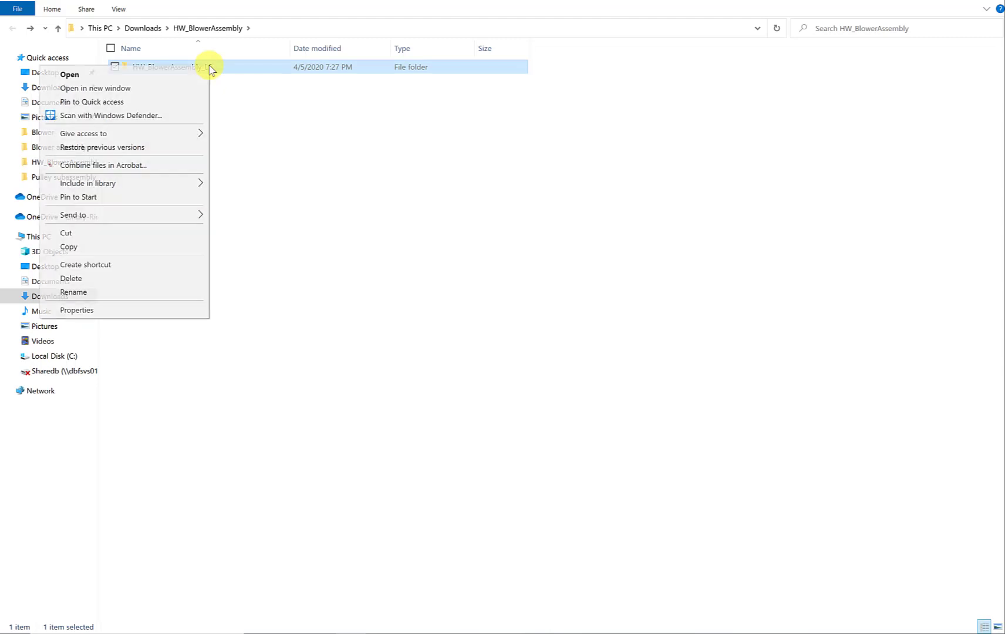
mouse_move(205, 219)
left_click(261, 230)
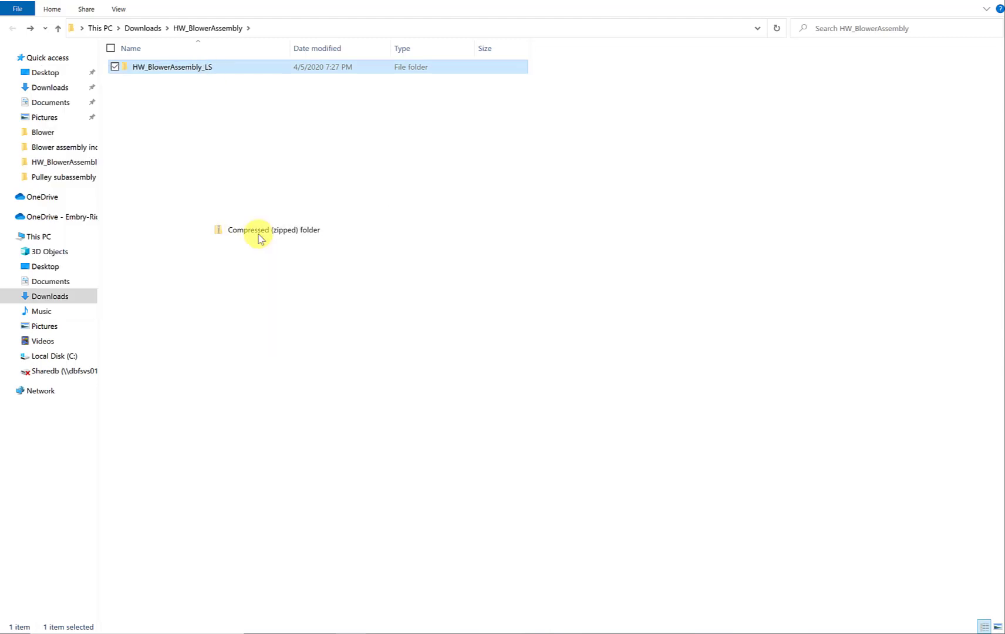
left_click(359, 235)
Switch to the course assignment page in Chrome, attach HW_BlowerAssembly_LS.zip and submit the assignment.
left_click(650, 110)
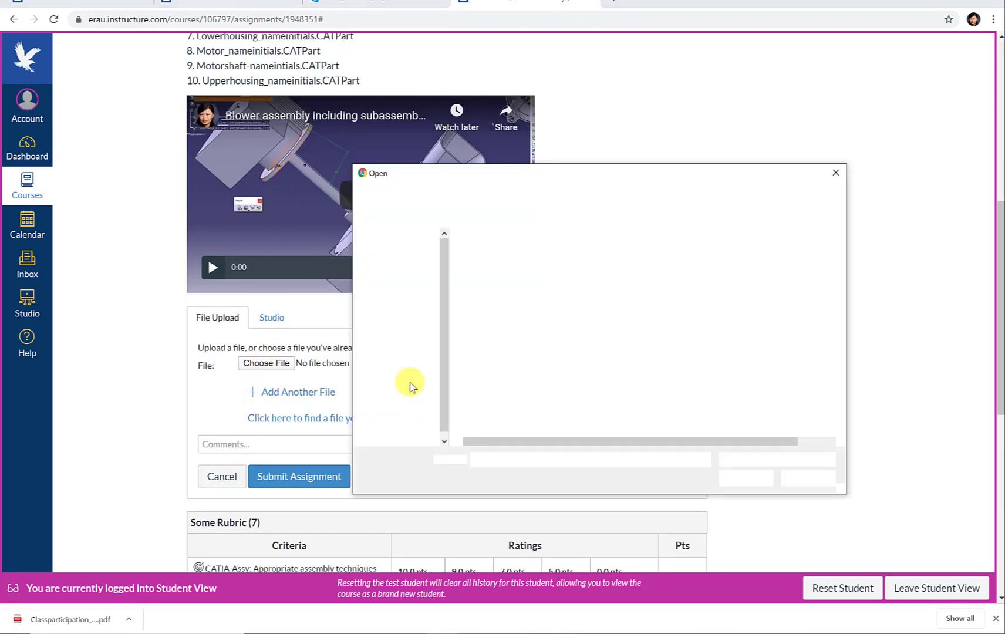
left_click(517, 267)
left_click(746, 478)
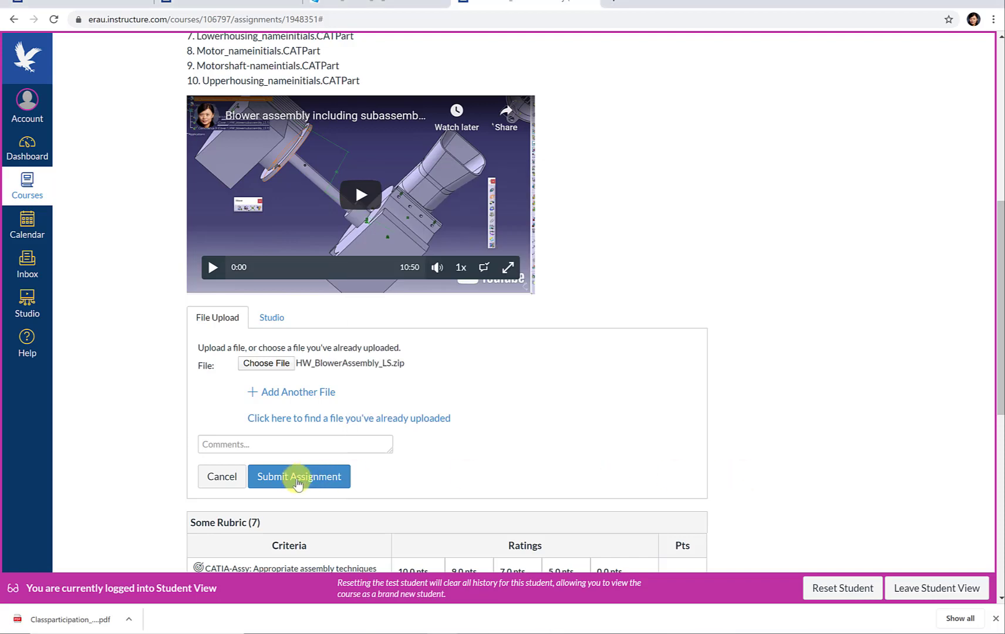
left_click(282, 482)
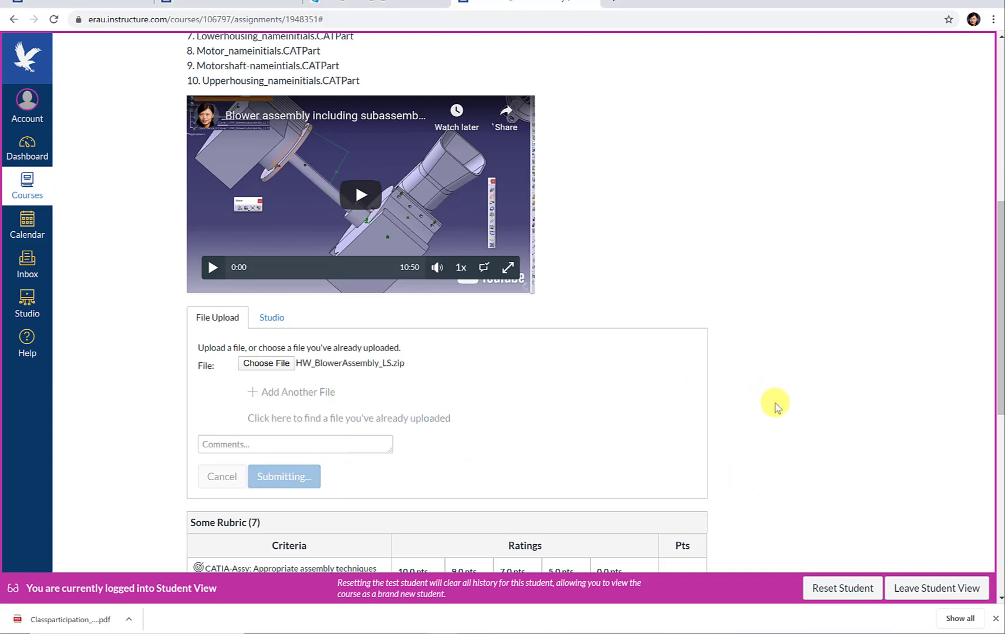